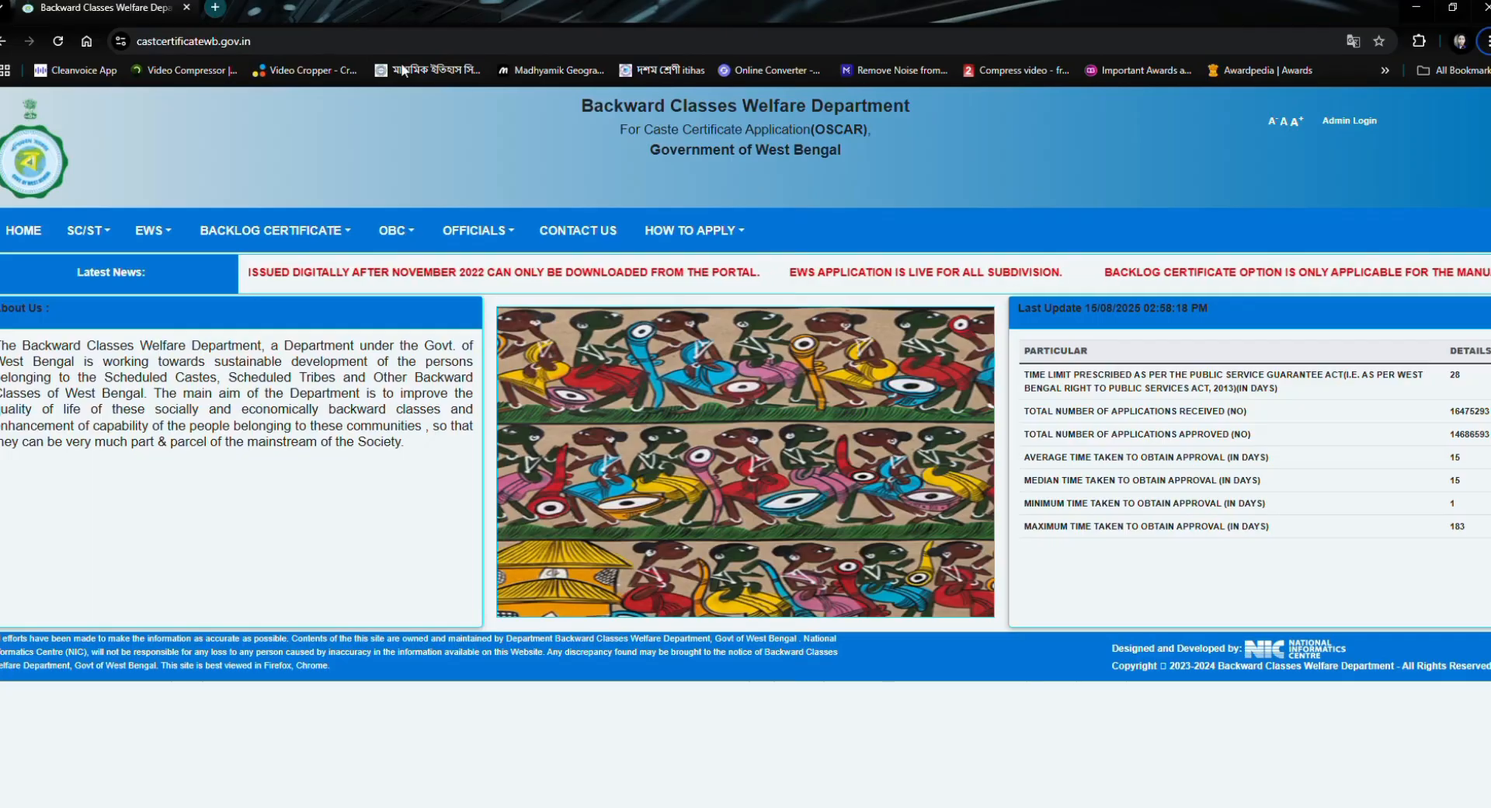
- Search Google for "obc application" in a new browser tab
left_click(216, 8)
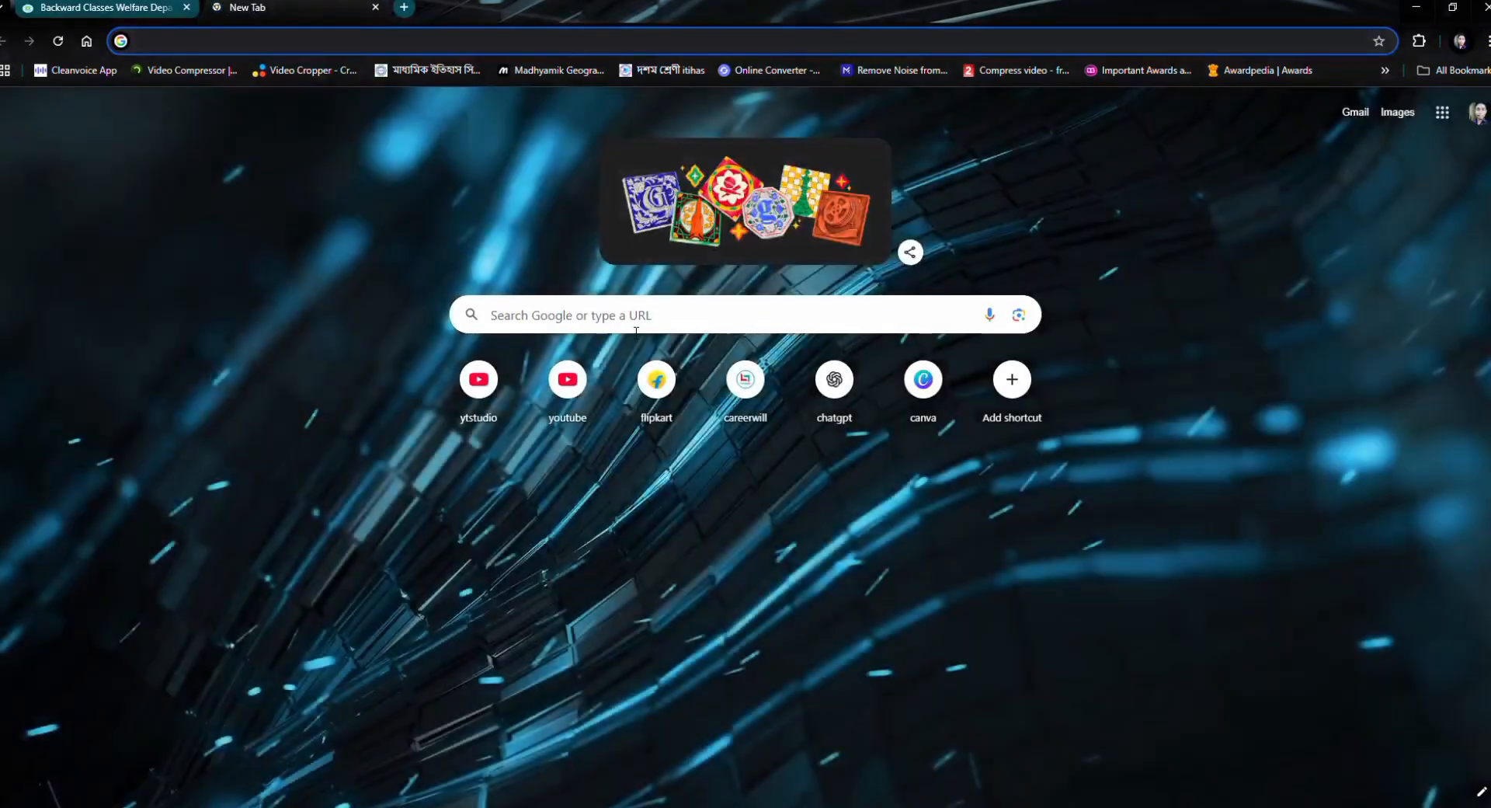
left_click(609, 319)
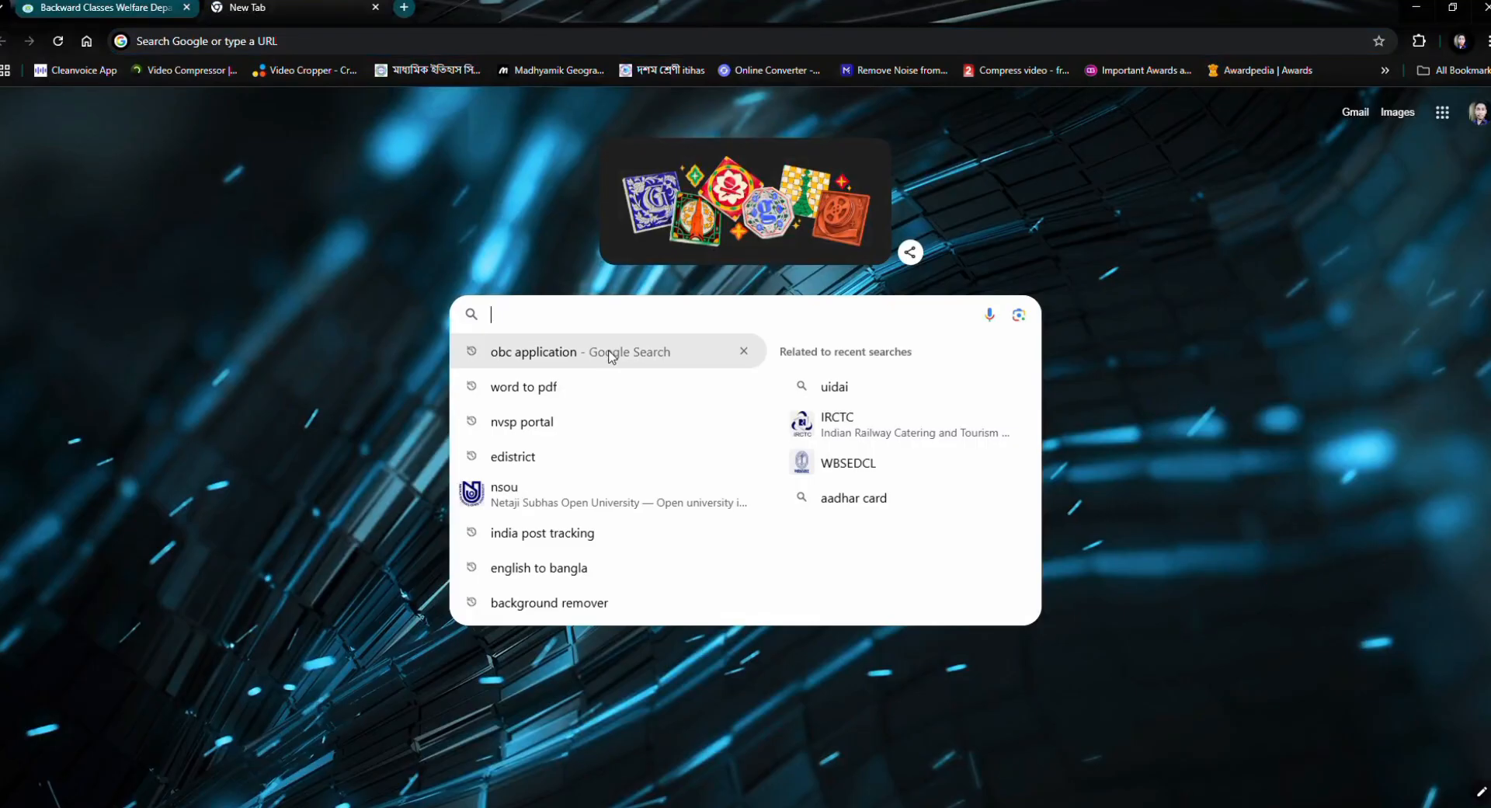
type("obc")
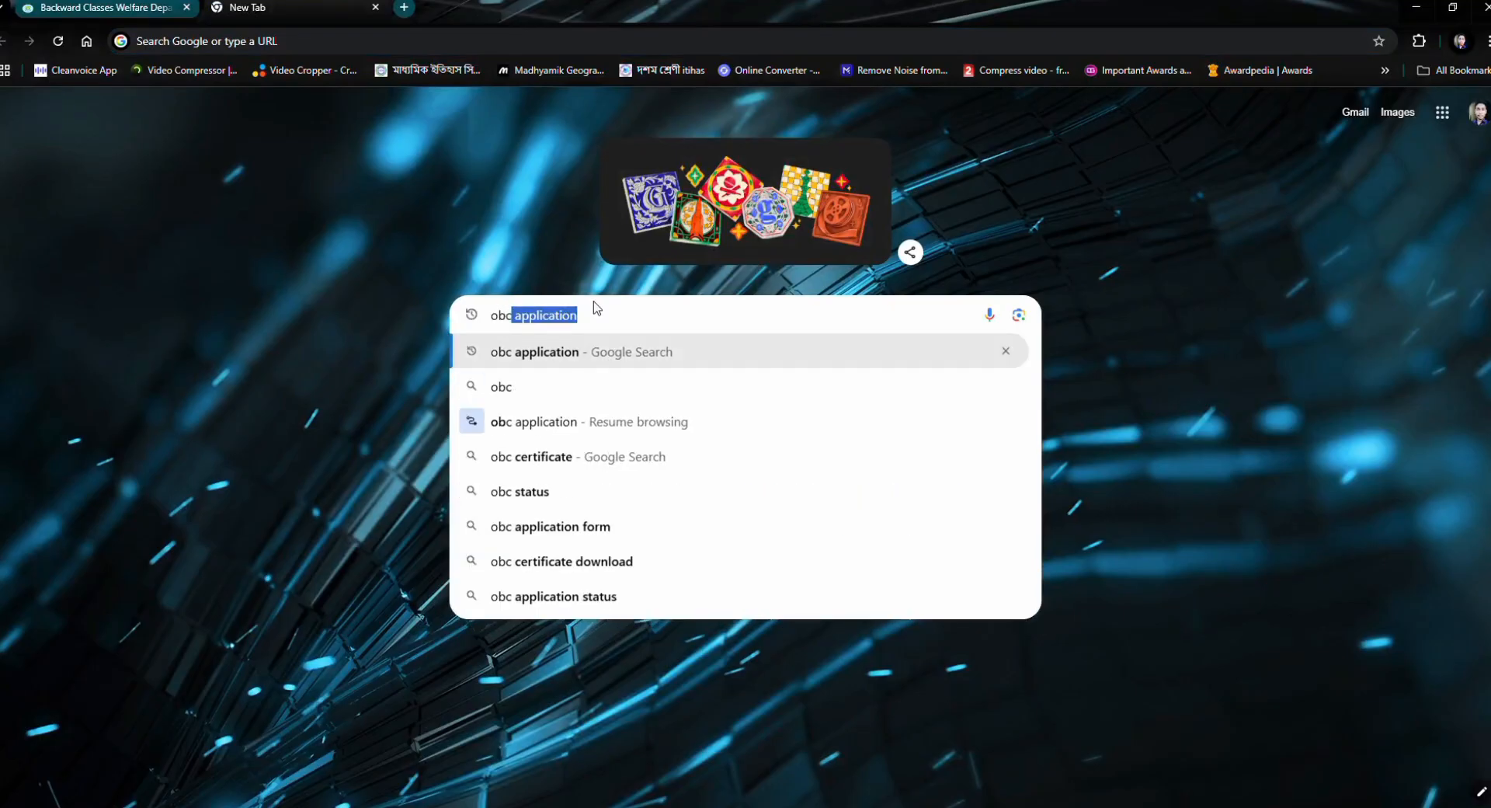
type(" appli")
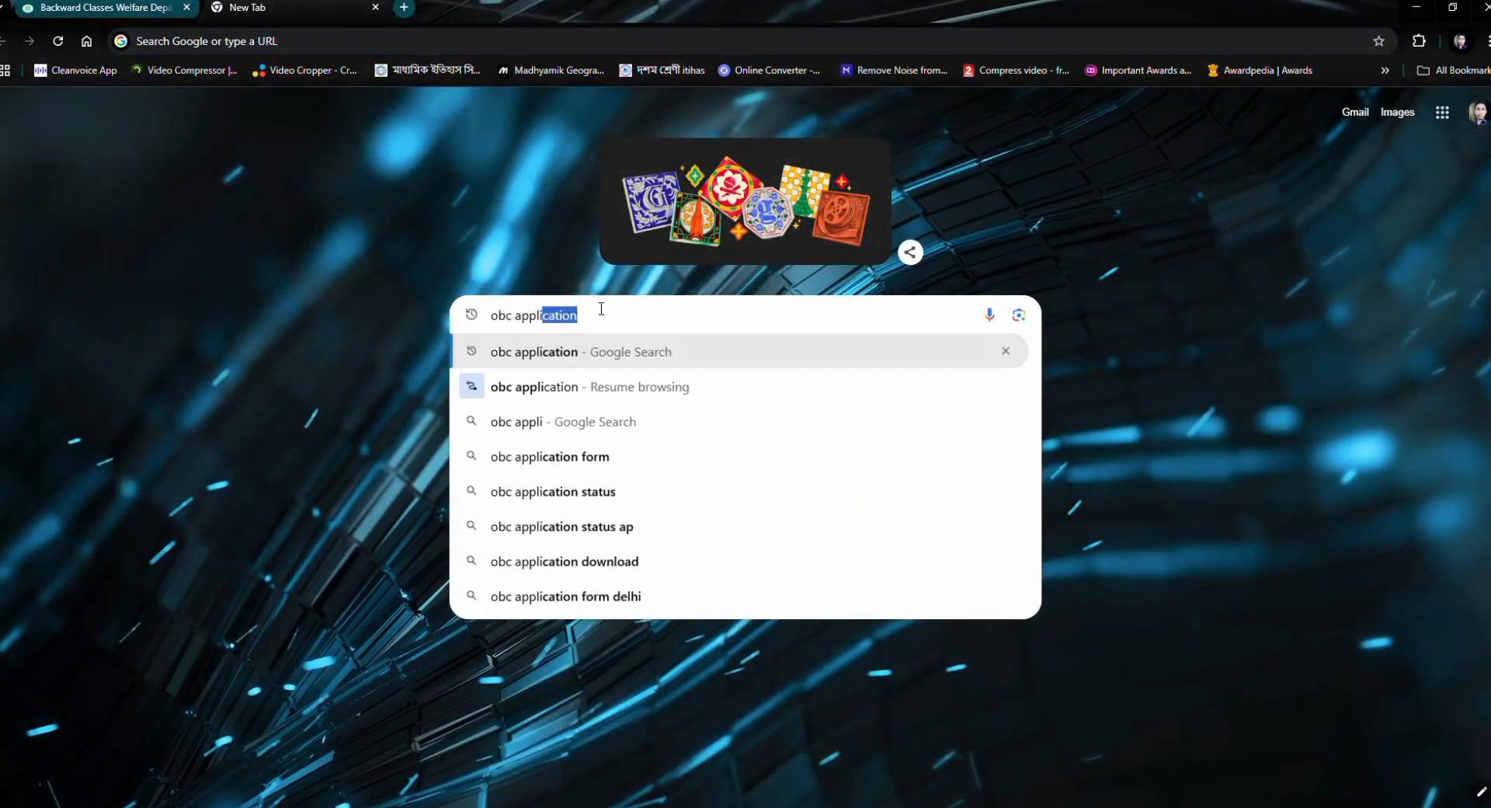
type("cation")
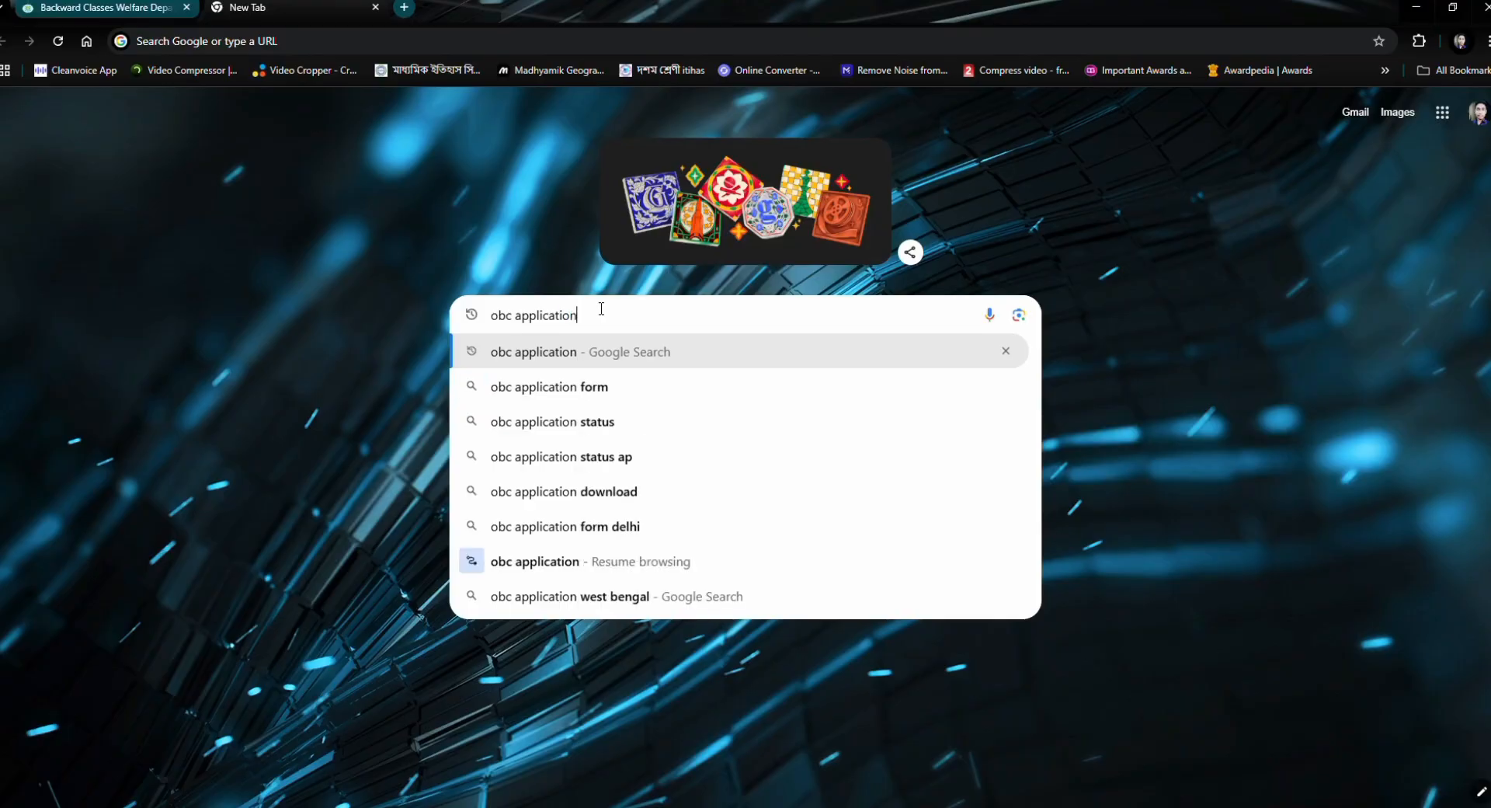
key("Return")
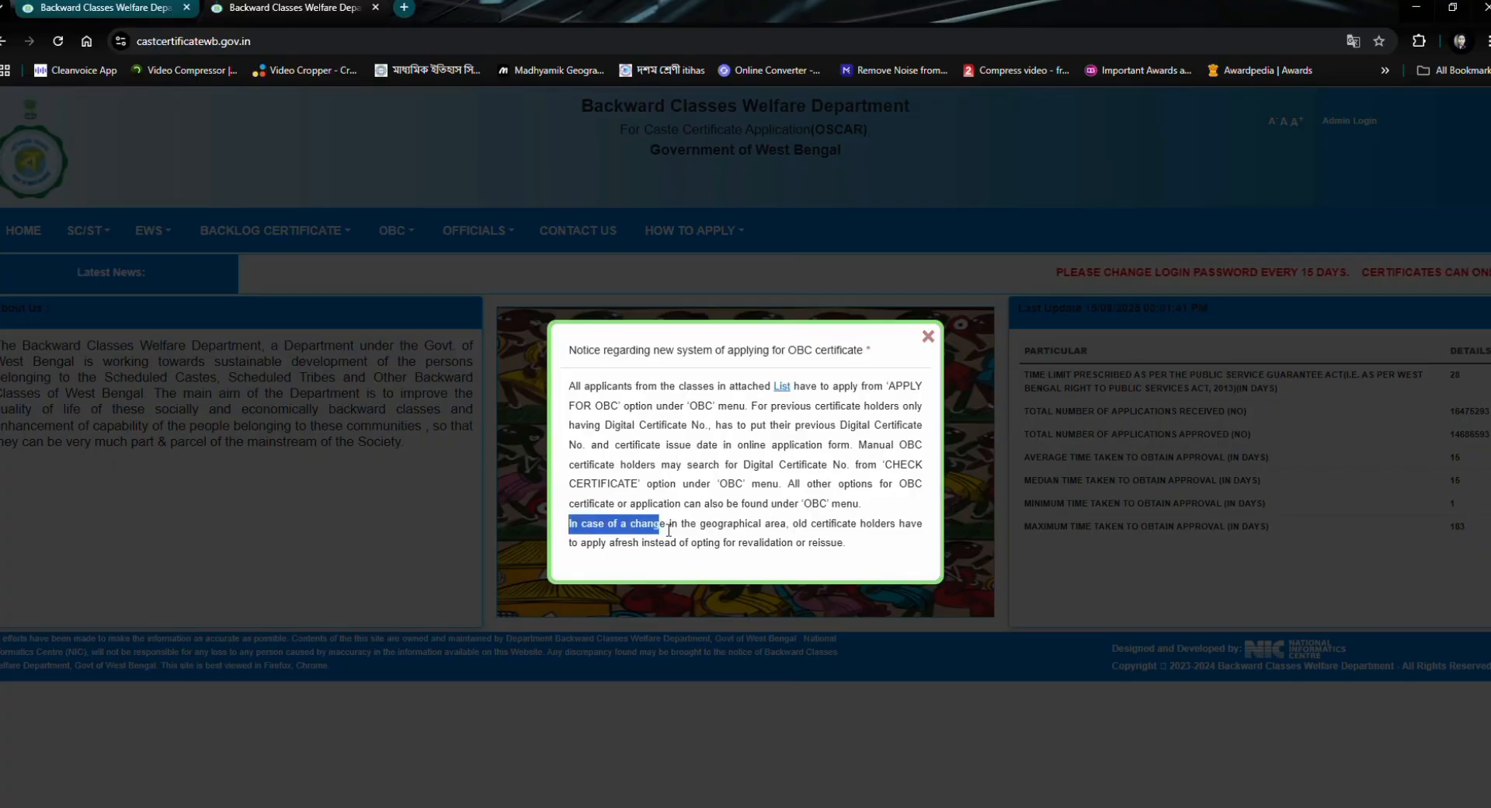
- Highlight the OBC notice's sentence about old certificate holders changing geographical area, and dismiss the notice
left_click_drag(790, 534, 925, 547)
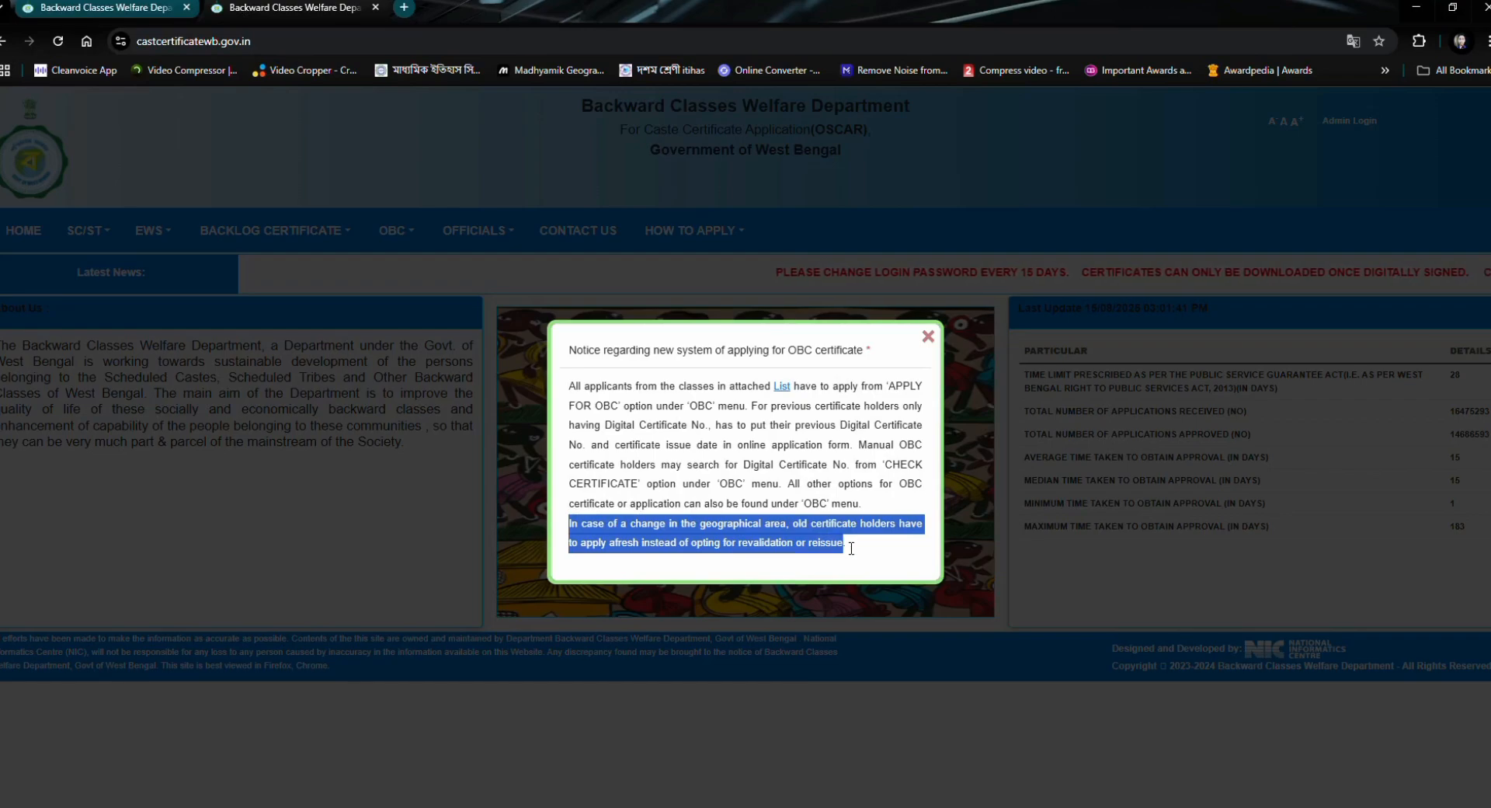
left_click(742, 506)
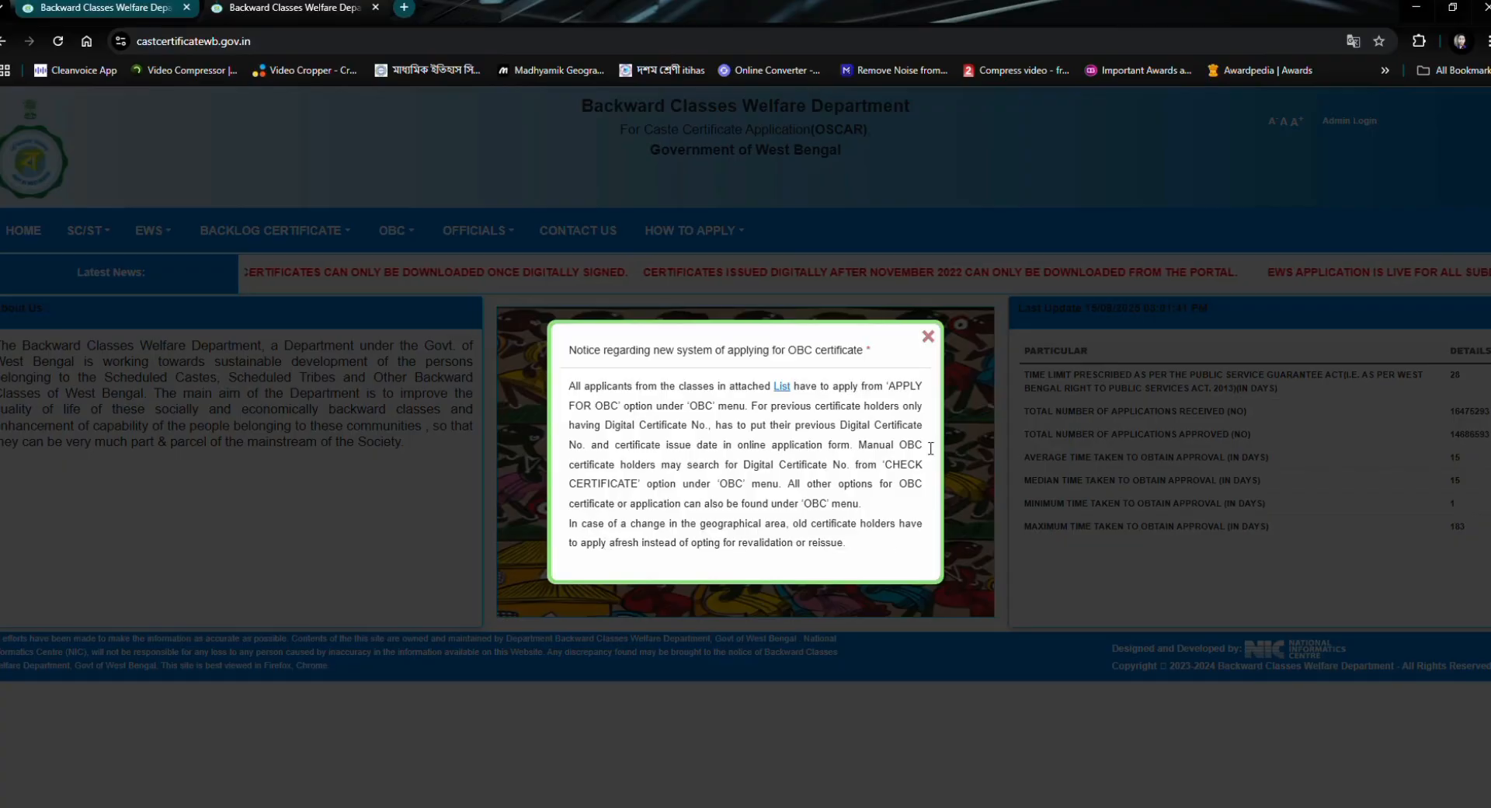
left_click(928, 337)
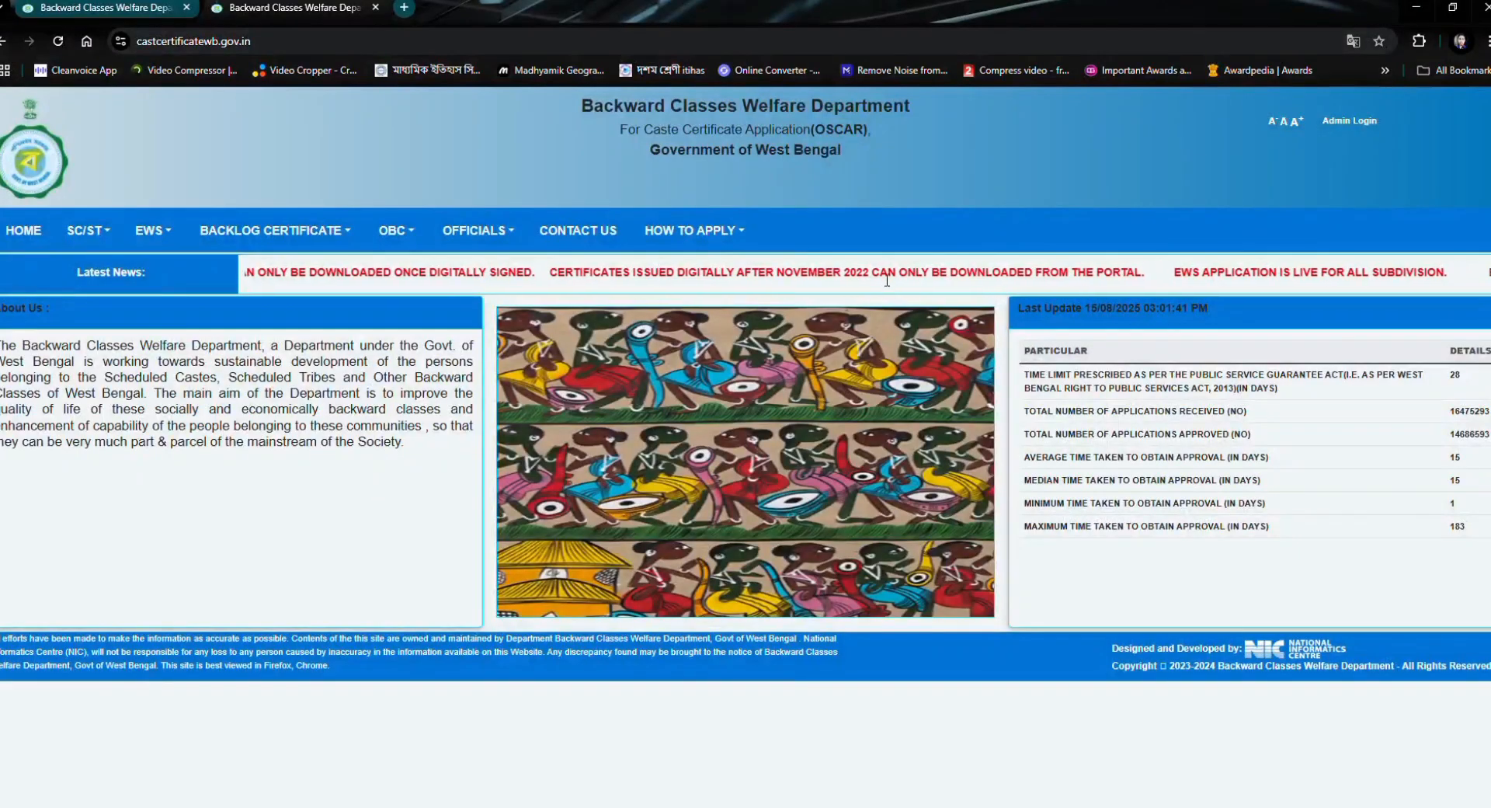
- Open the Apply for OBC application form on the Backward Classes Welfare Department site
left_click(393, 230)
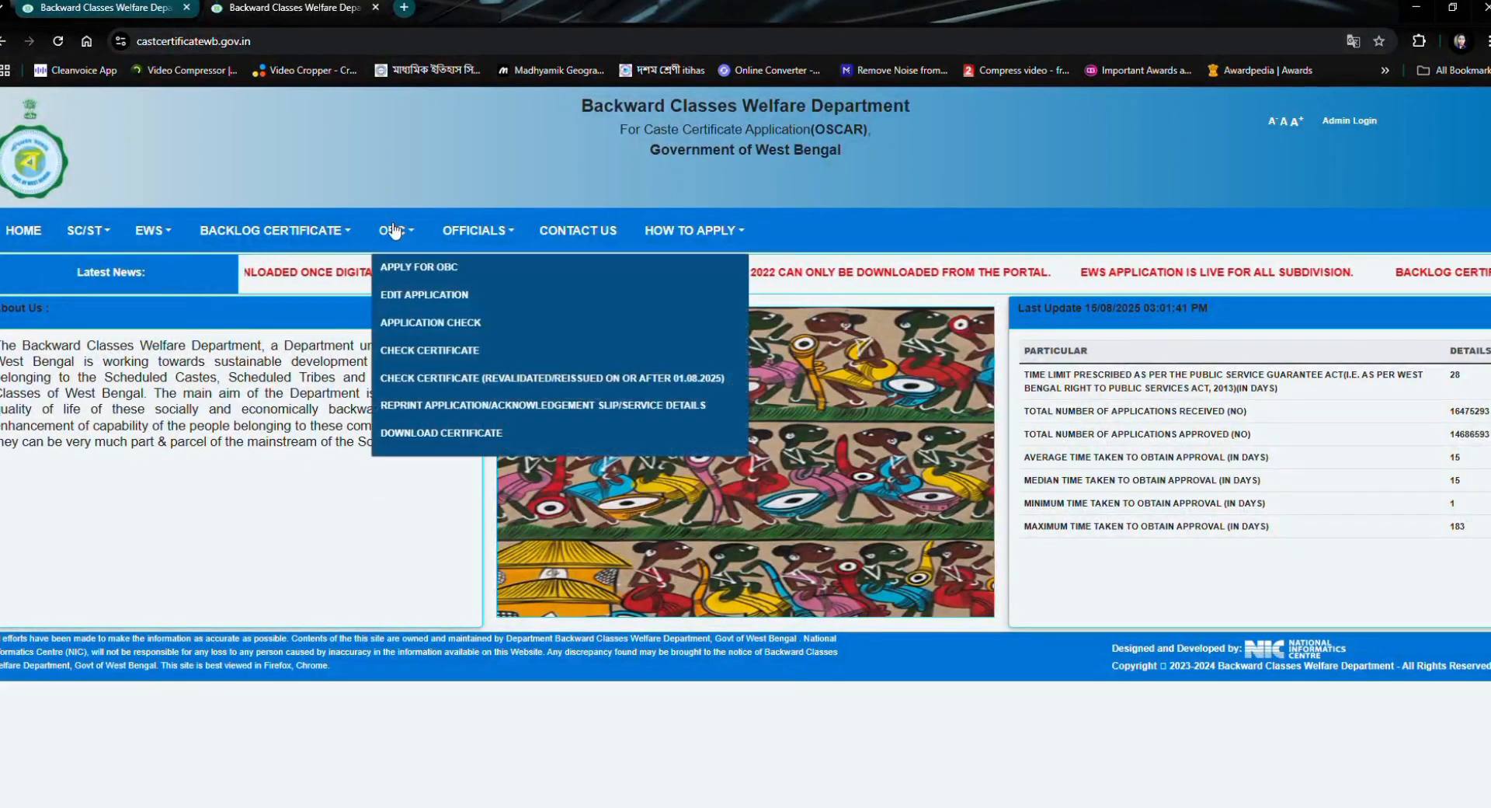
mouse_move(402, 237)
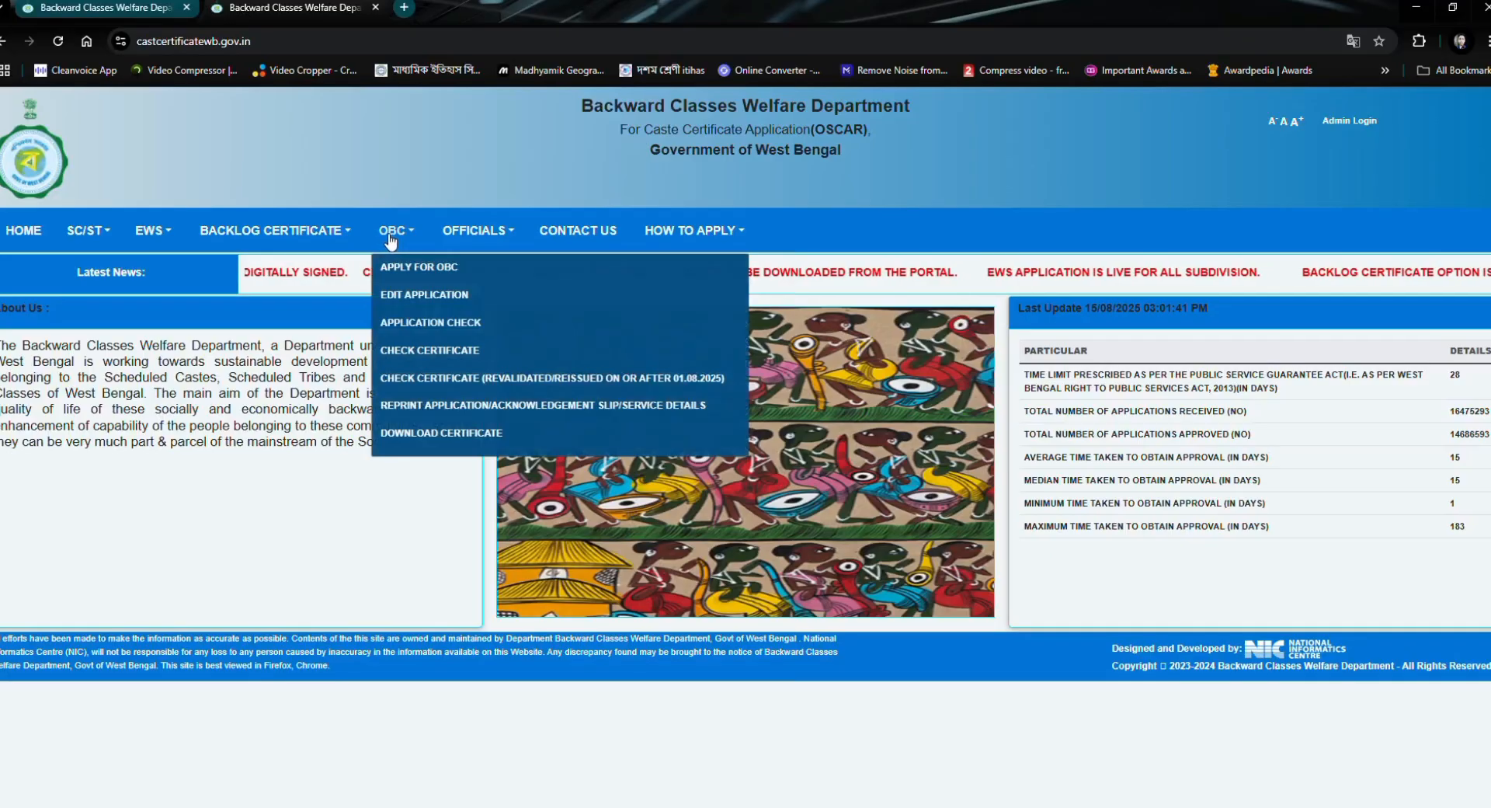
mouse_move(89, 236)
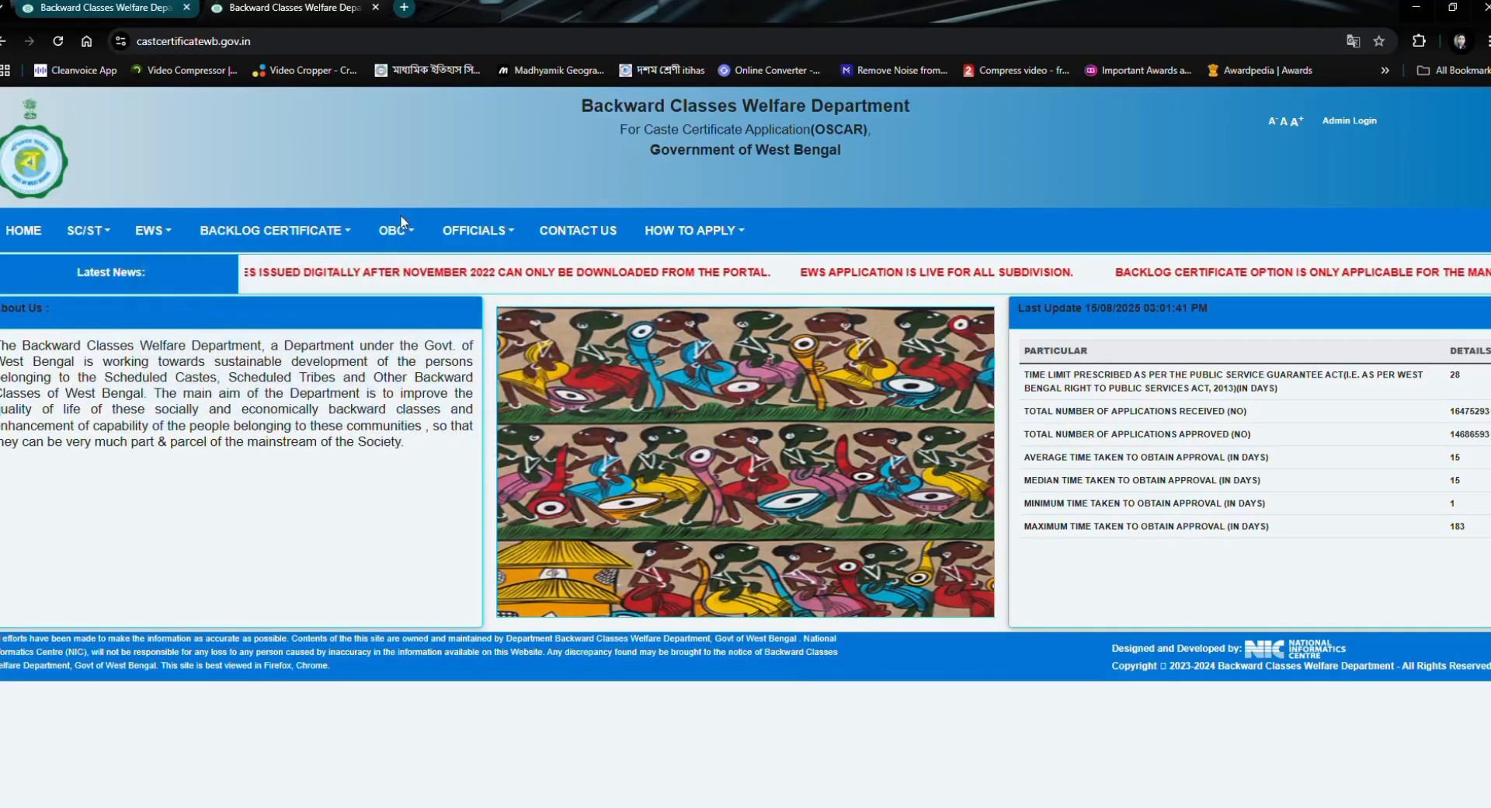
mouse_move(397, 270)
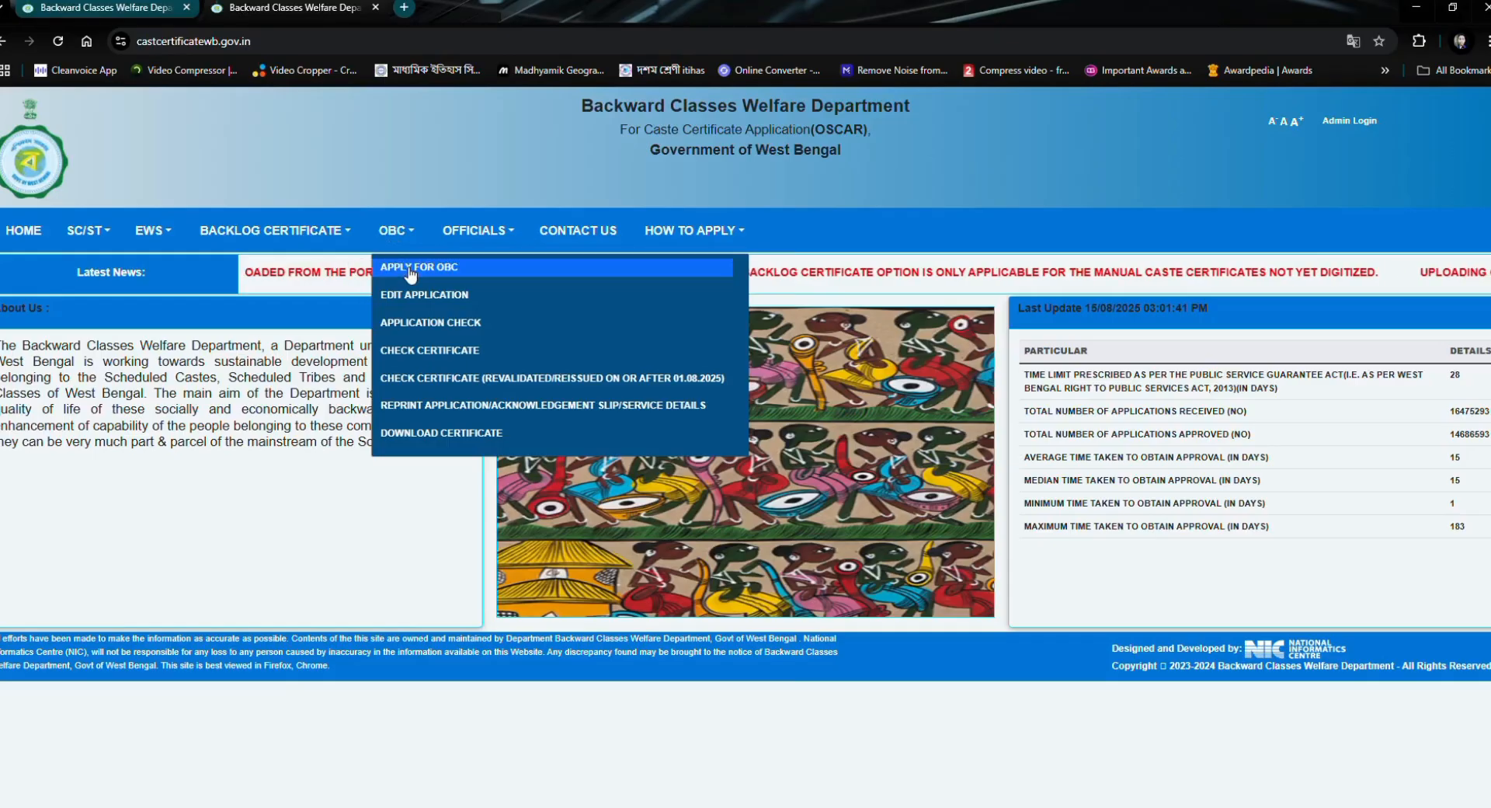
left_click(408, 270)
- Answer YES to having a digitized caste certificate, enter its certificate number and date of issue, and verify them
scroll(284, 236, "down", 1)
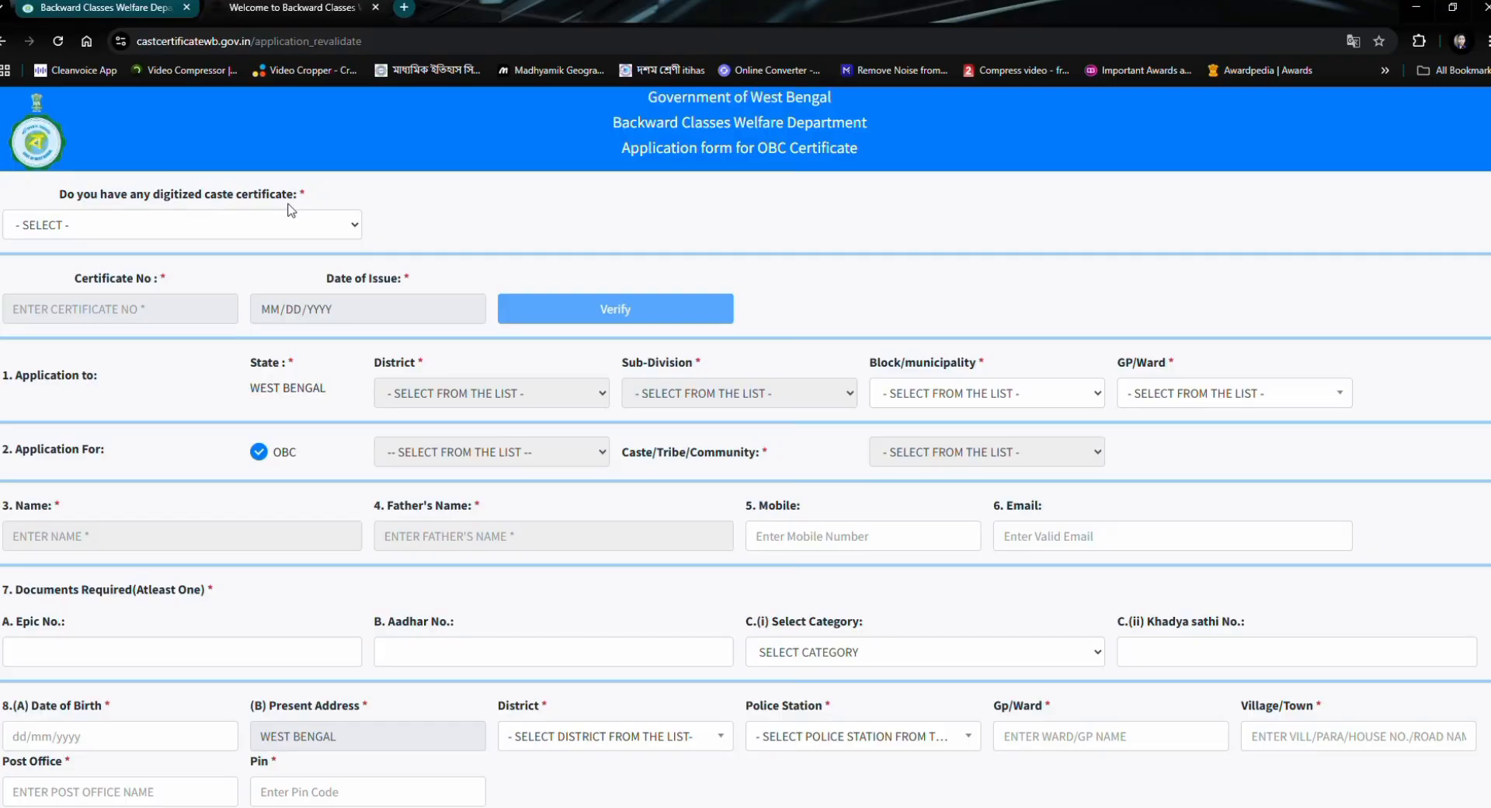
left_click(218, 280)
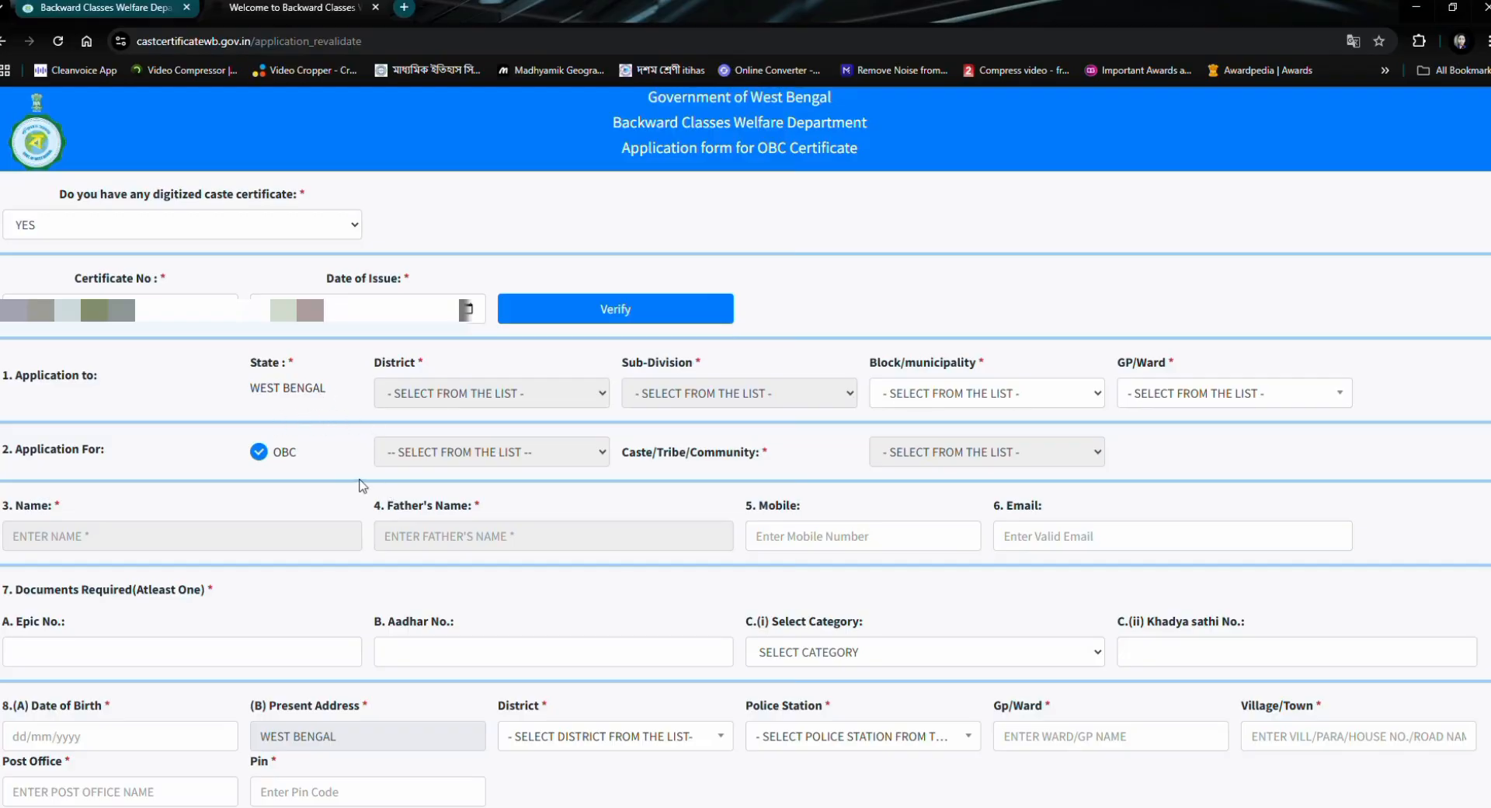
left_click(619, 311)
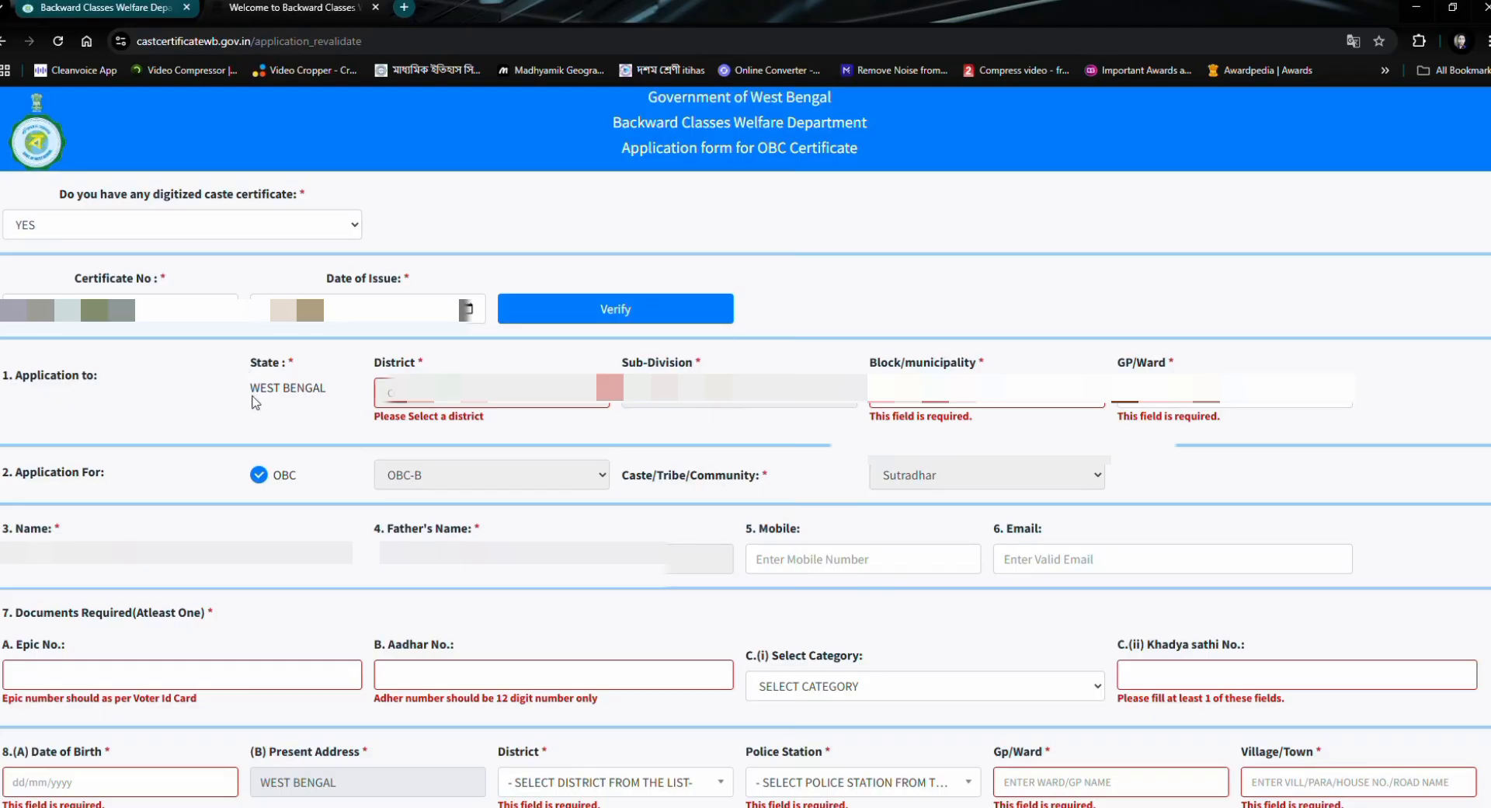
- Select the applicant's block/municipality and GP/Ward in the Application to section
left_click(447, 358)
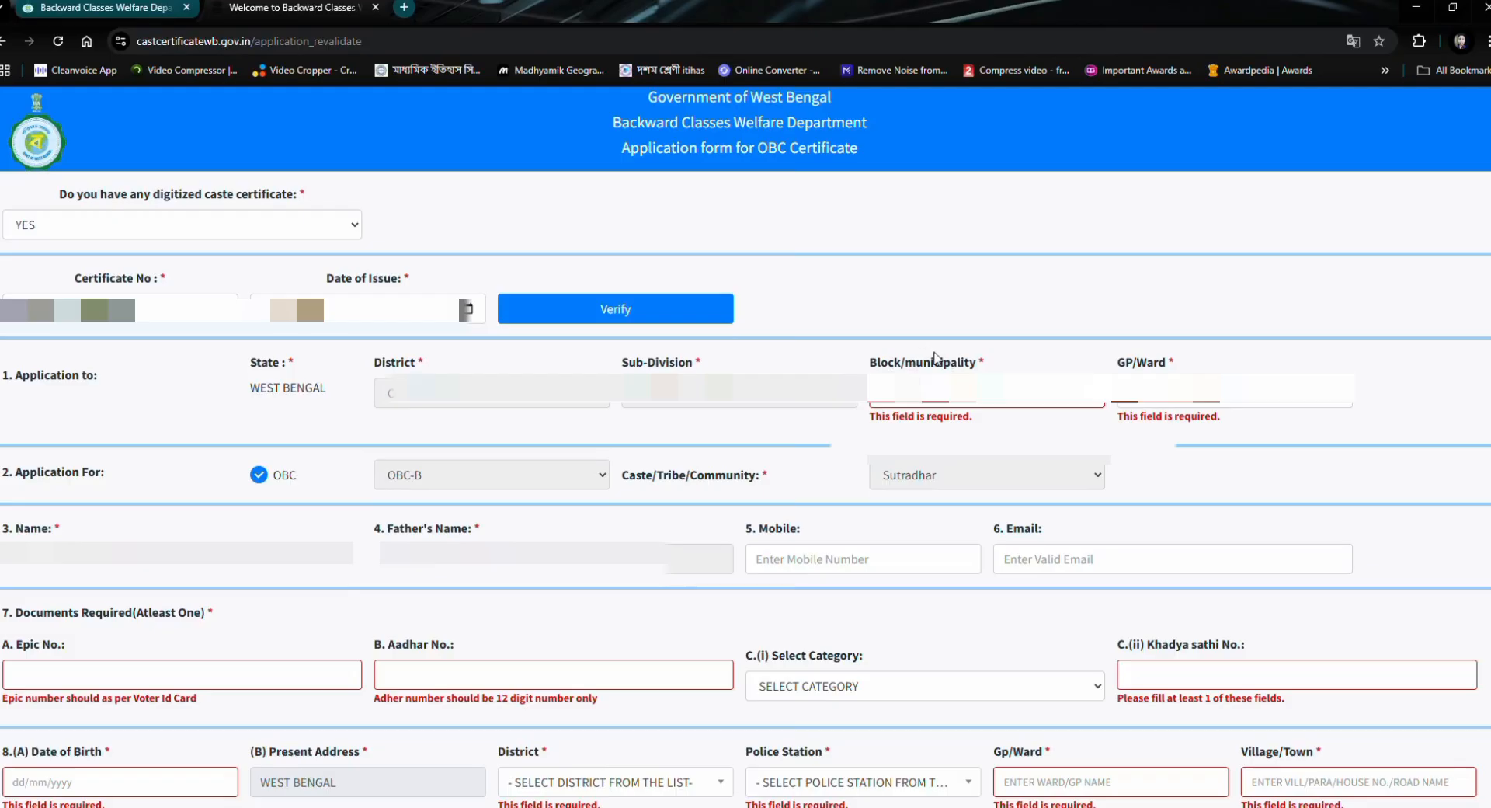
left_click(960, 484)
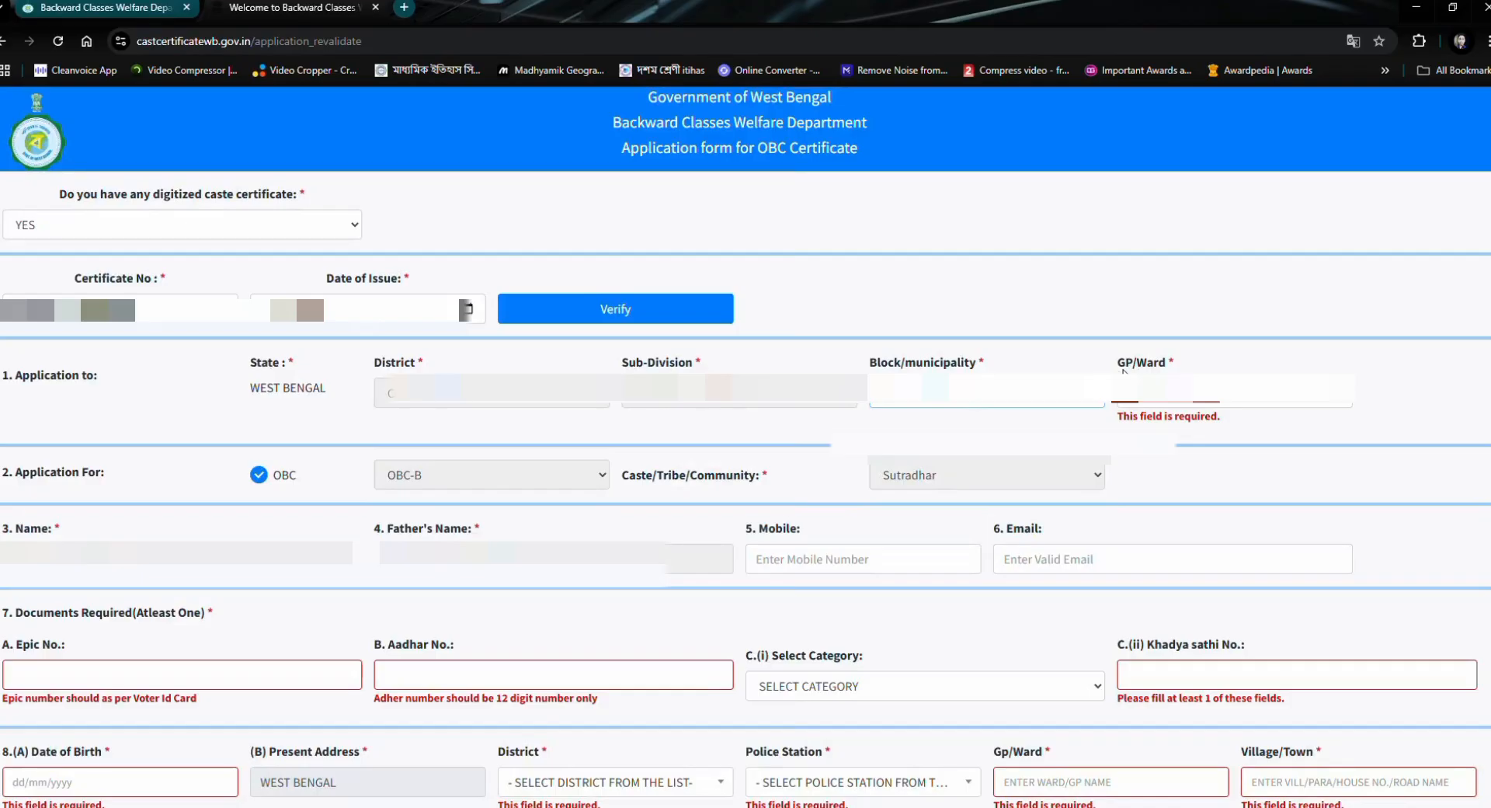
left_click(1165, 403)
scroll(1217, 508, "down", 3)
scroll(1218, 508, "down", 1)
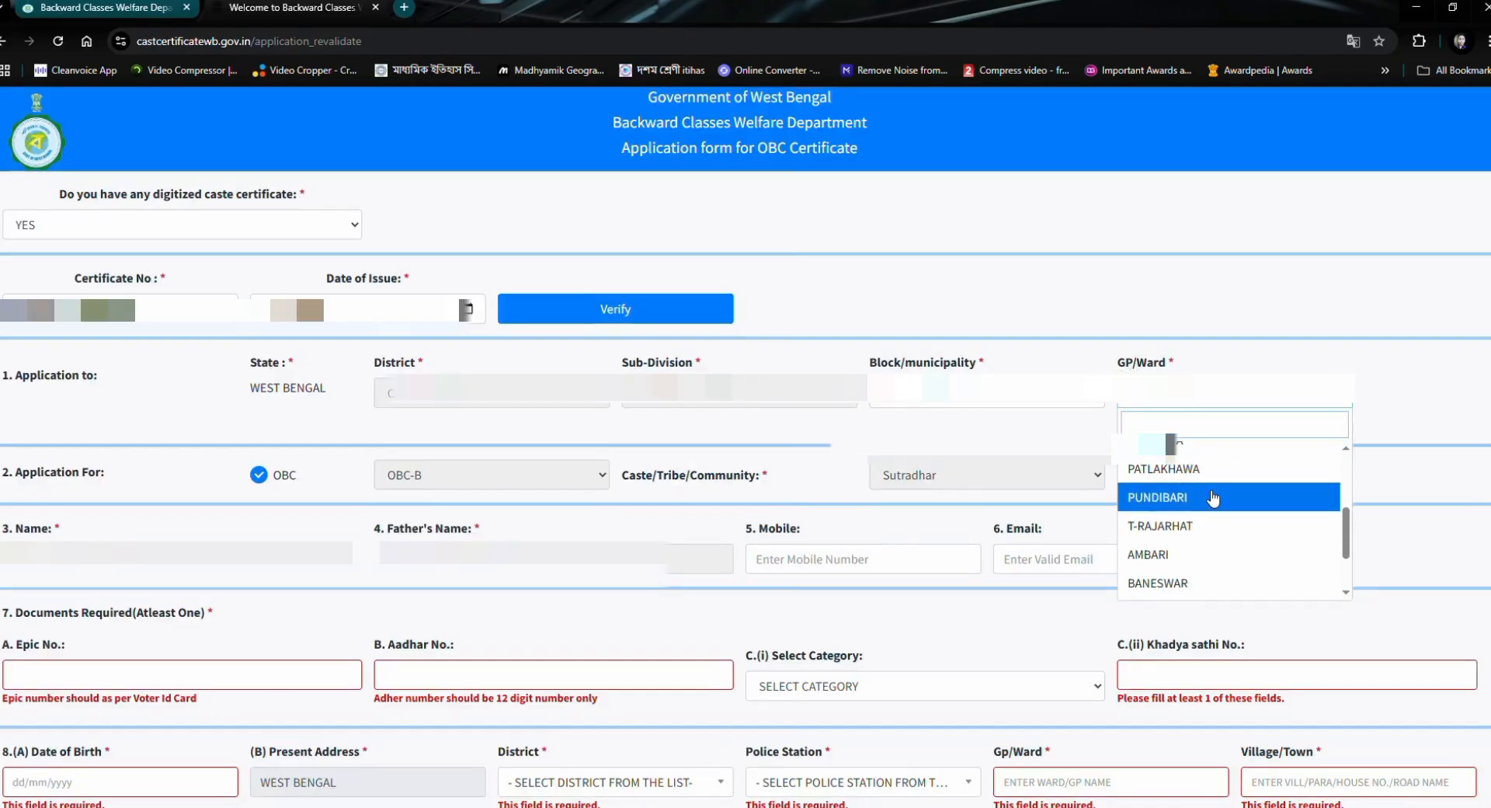
left_click(1215, 522)
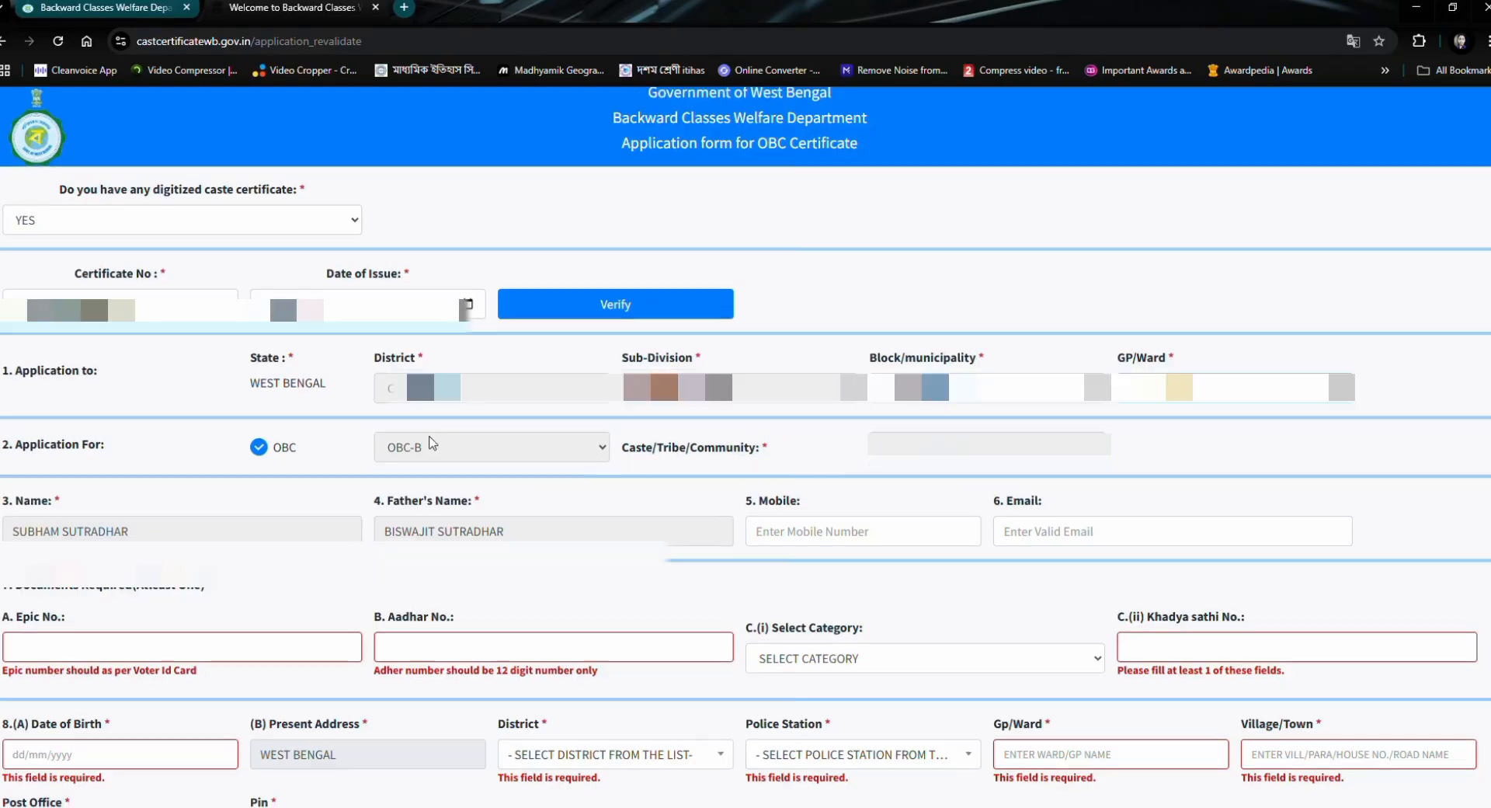
- Enter the applicant's mobile number and fill in the email field with sample text
scroll(579, 474, "down", 3)
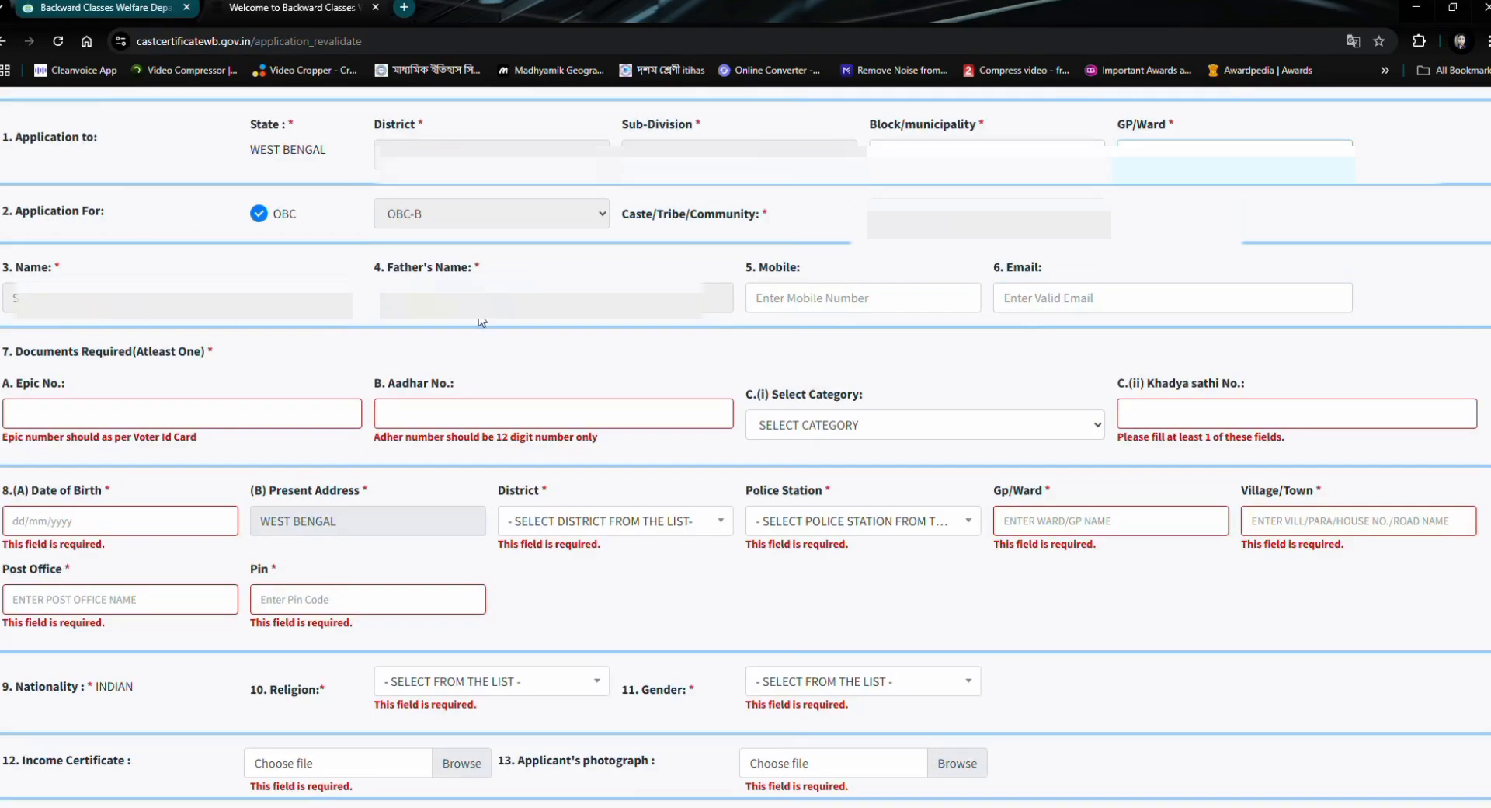
left_click(793, 304)
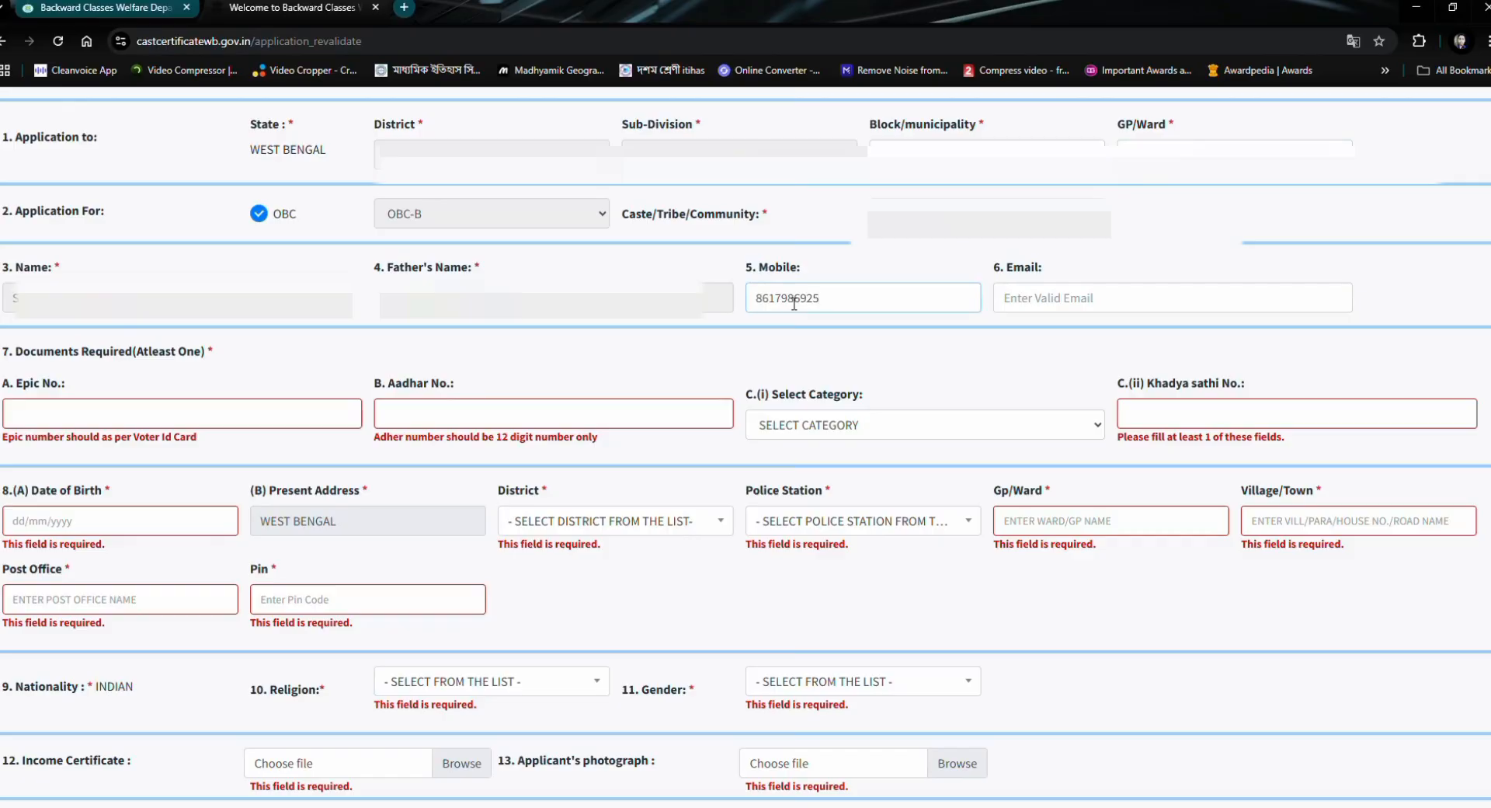
left_click(1037, 305)
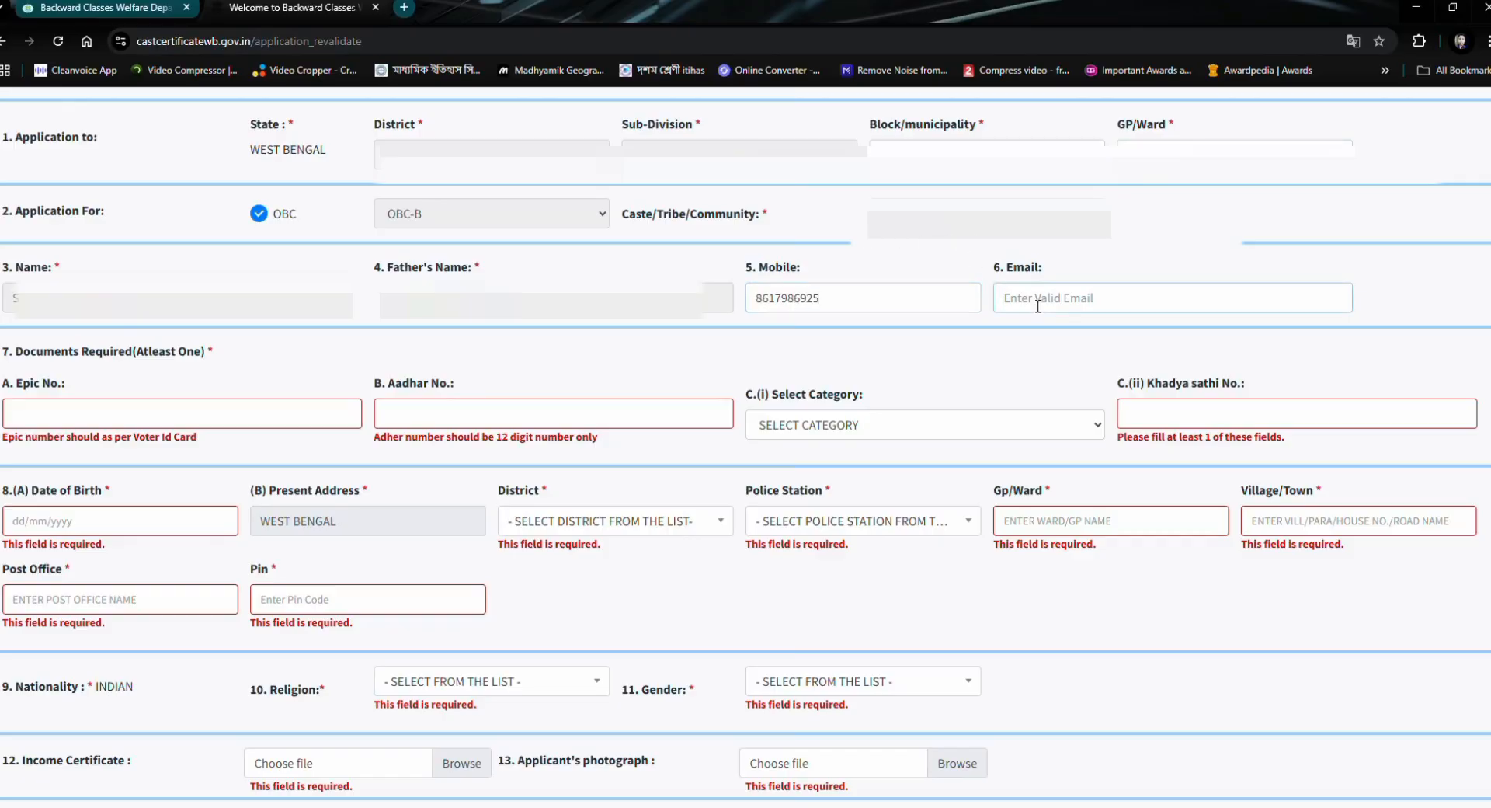
type("GXGHHJHKJ")
left_click(190, 351)
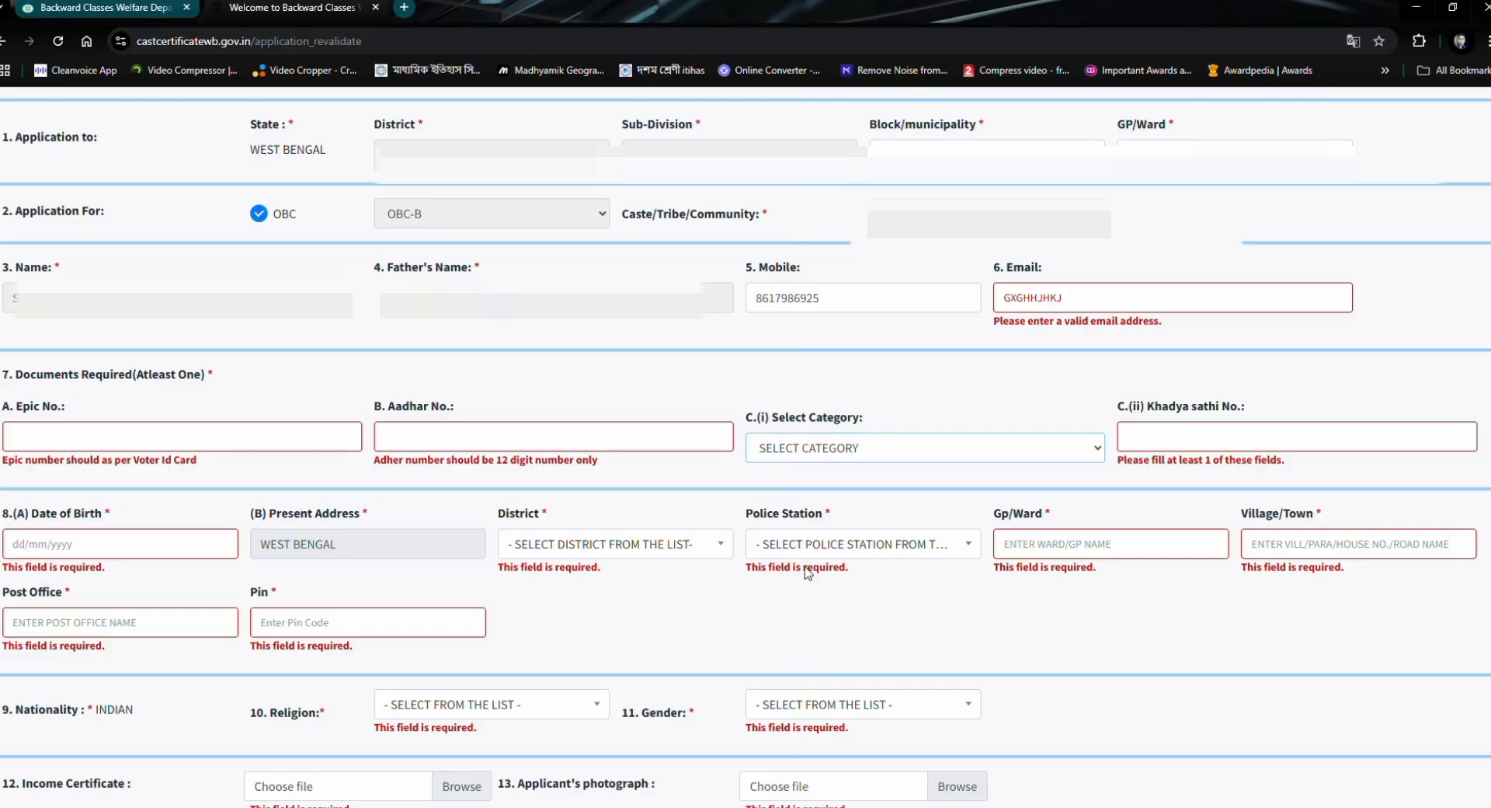
- Set the required document category to RKSY-I and enter the Khadya Sathi number
key("Down")
left_click(1148, 443)
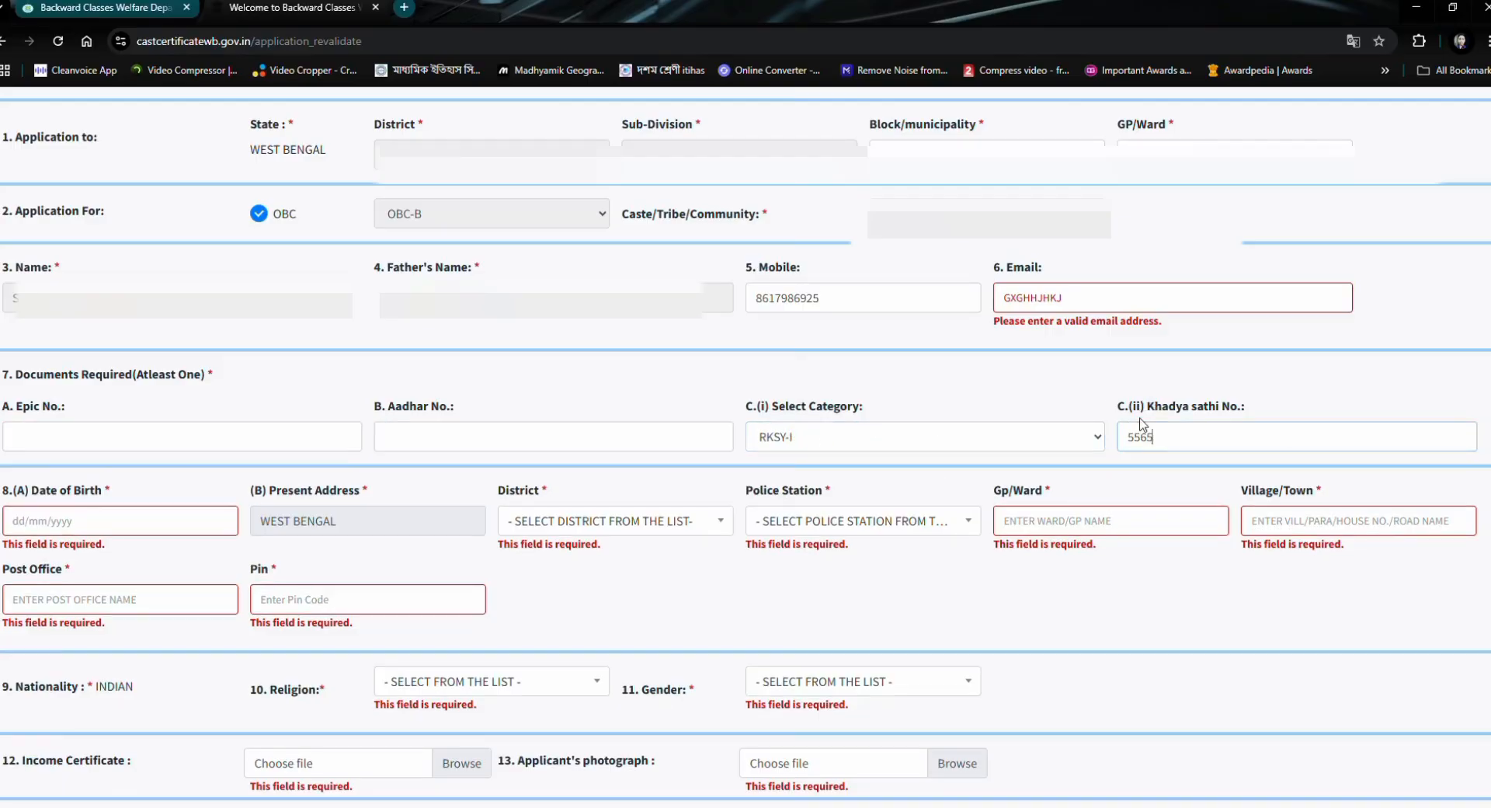
- Pick the applicant's date of birth from the calendar, choosing its year, month and day
left_click(100, 528)
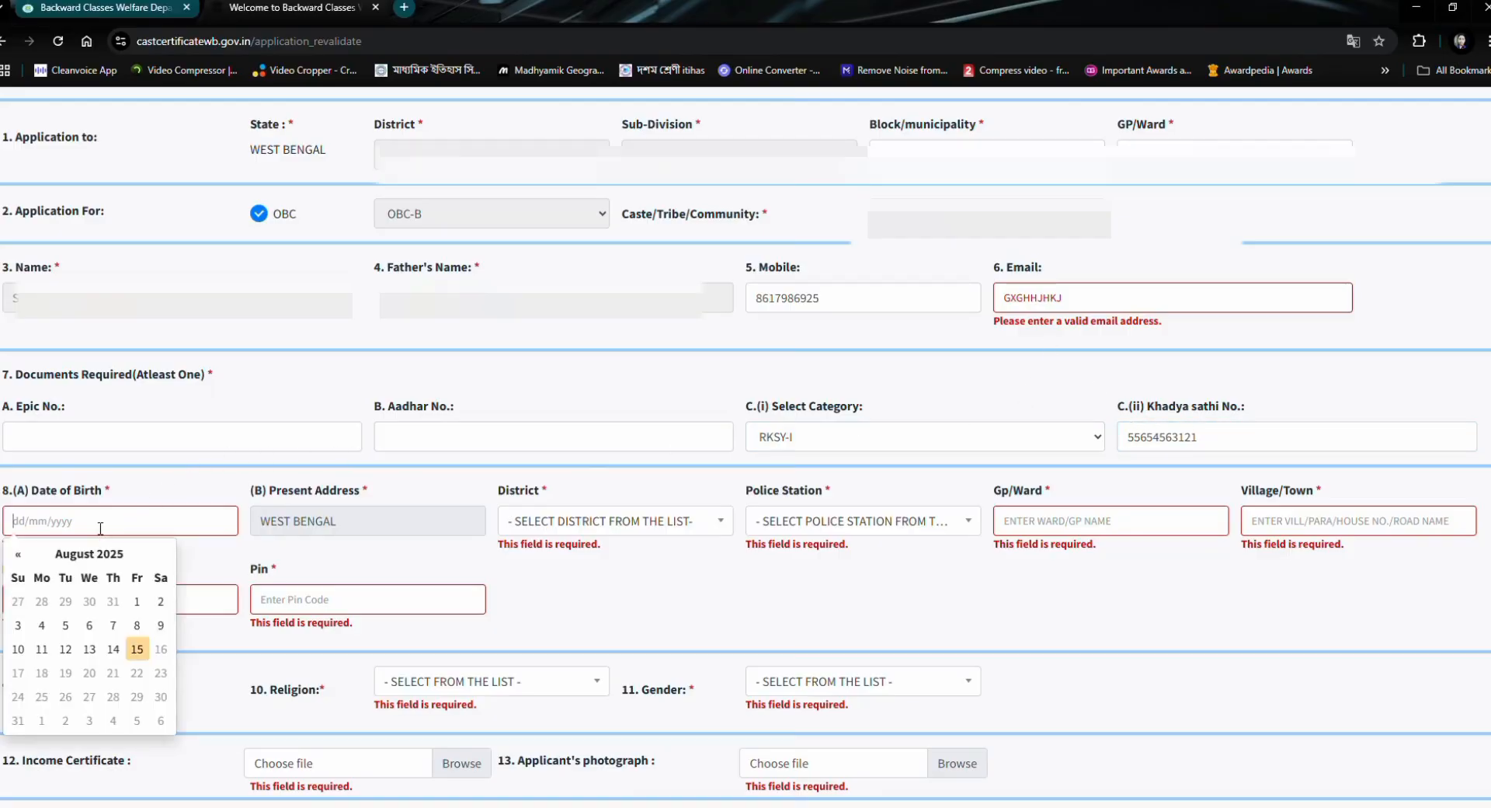
left_click(112, 553)
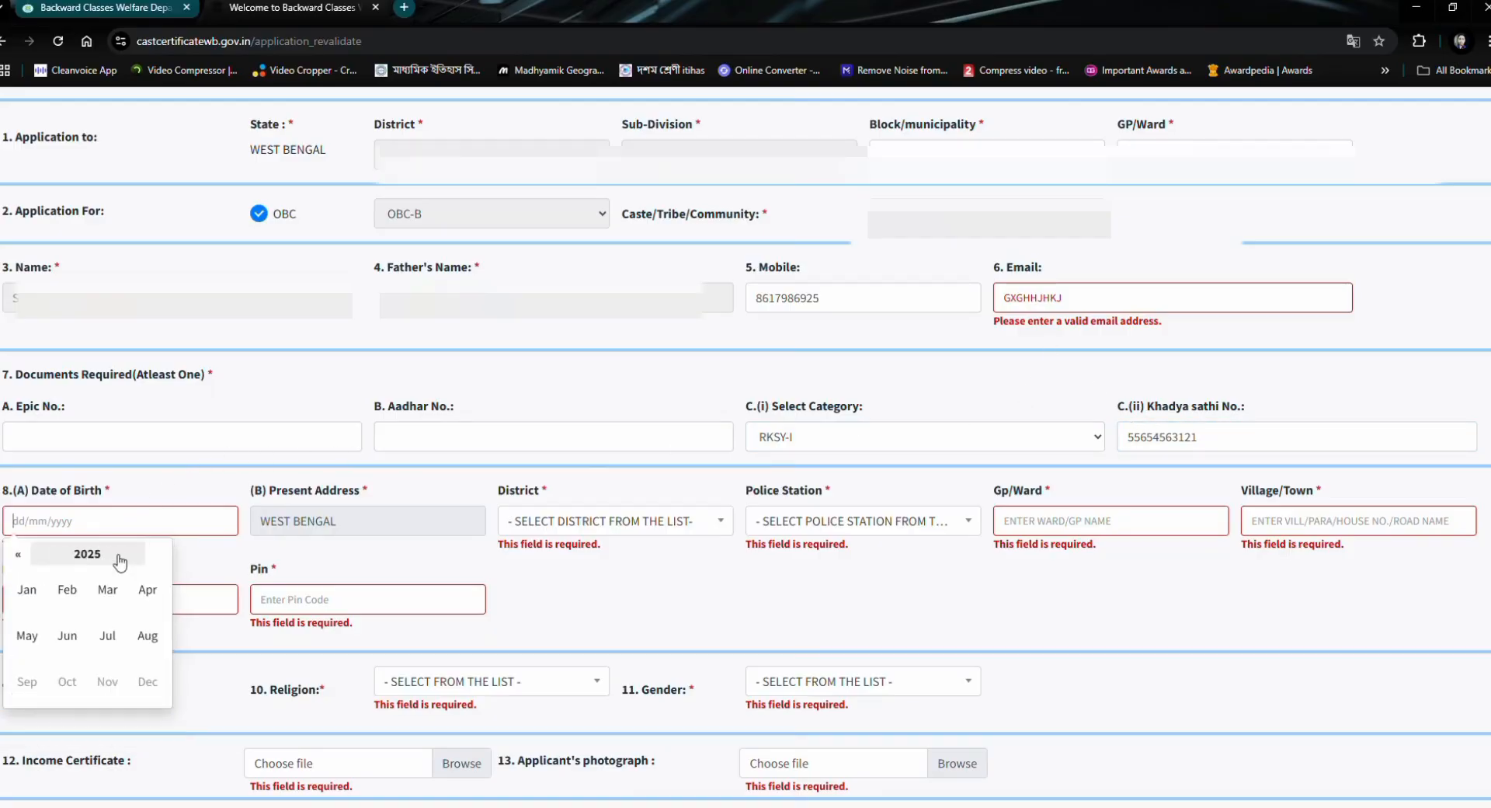
left_click(29, 556)
left_click(29, 556)
left_click(29, 556)
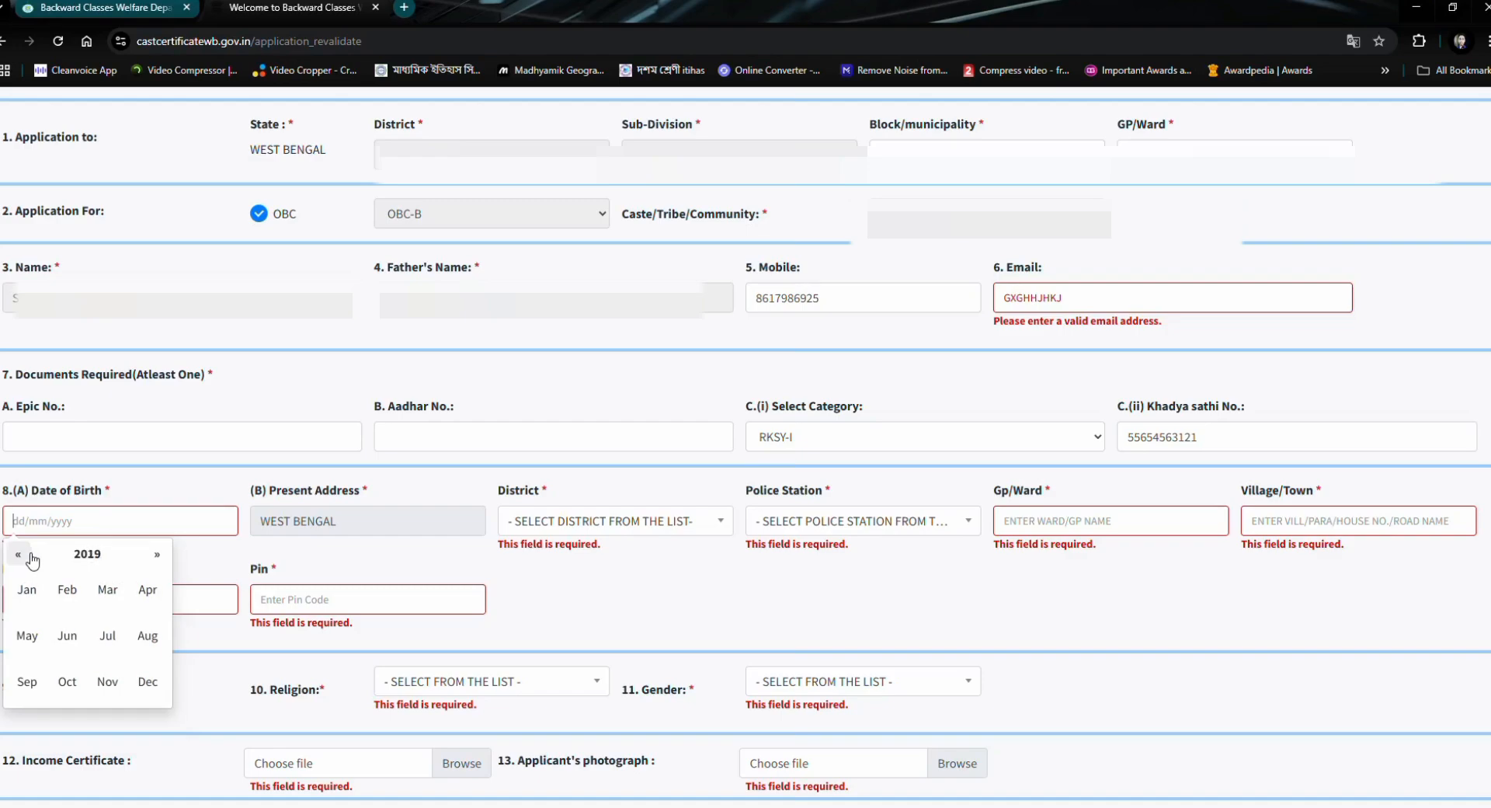
left_click(28, 556)
left_click(27, 556)
left_click(27, 556)
left_click(78, 554)
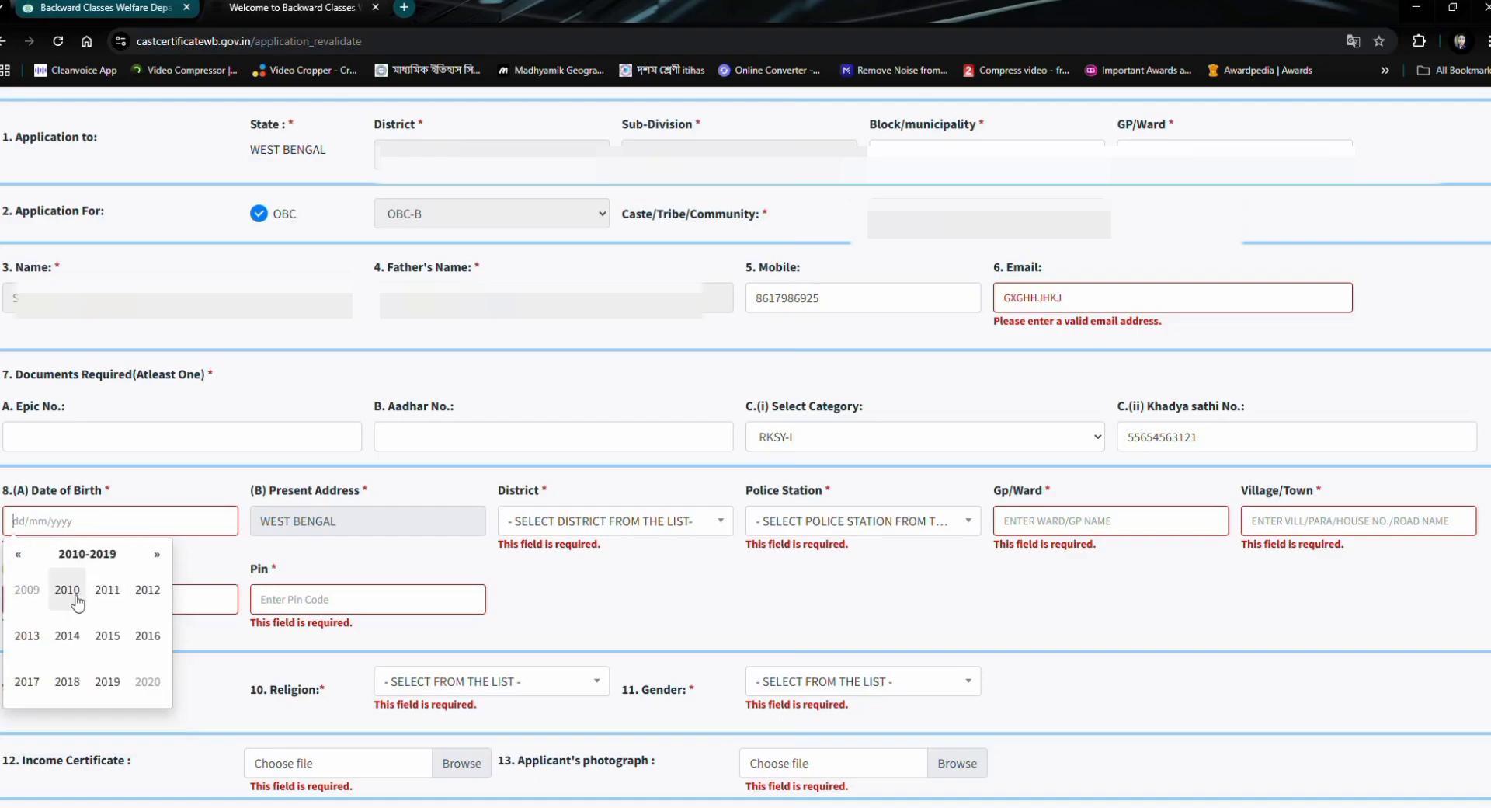
scroll(75, 598, "up", 2)
scroll(87, 598, "down", 3)
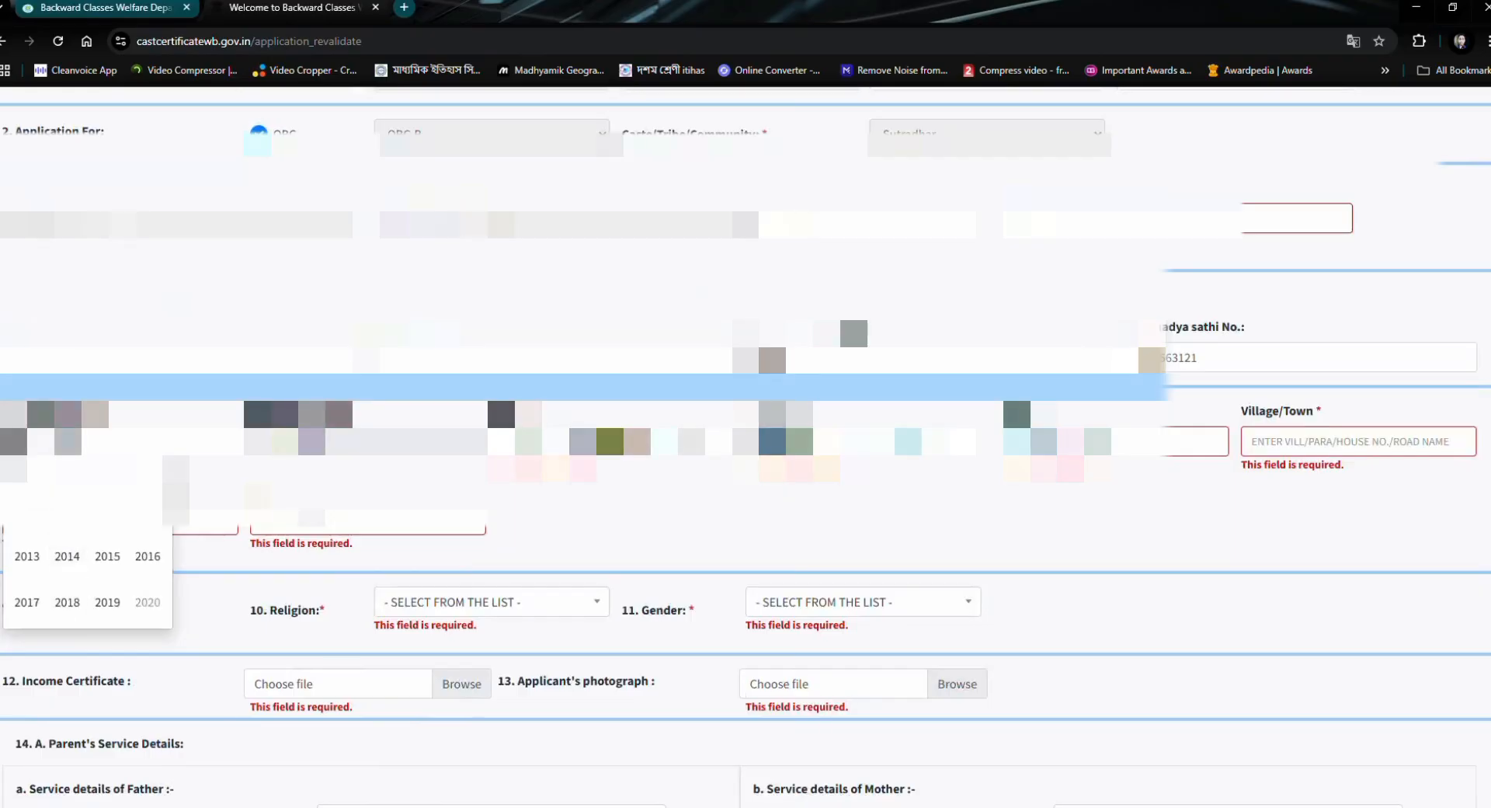
left_click(67, 511)
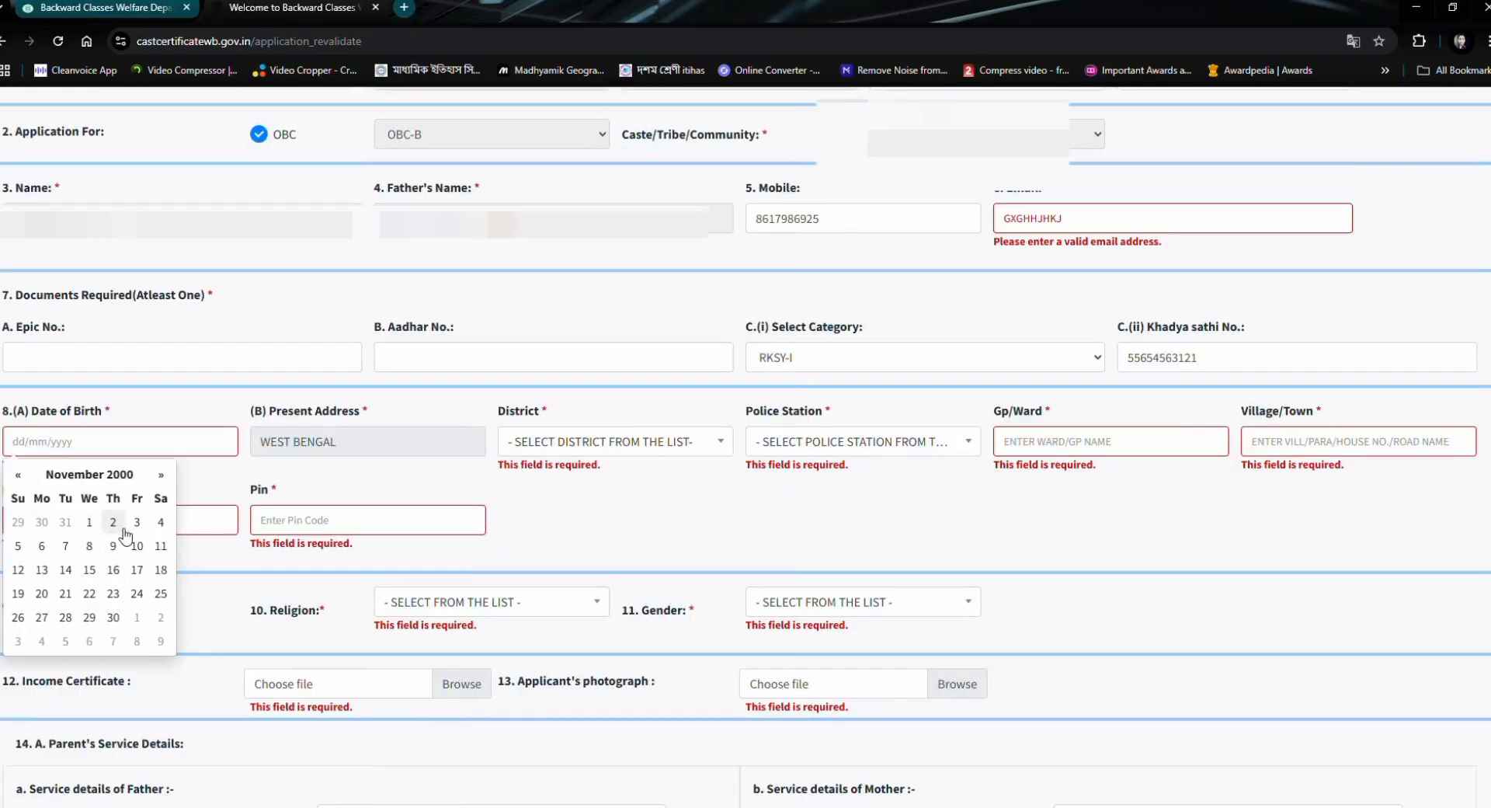
left_click(138, 546)
left_click(126, 282)
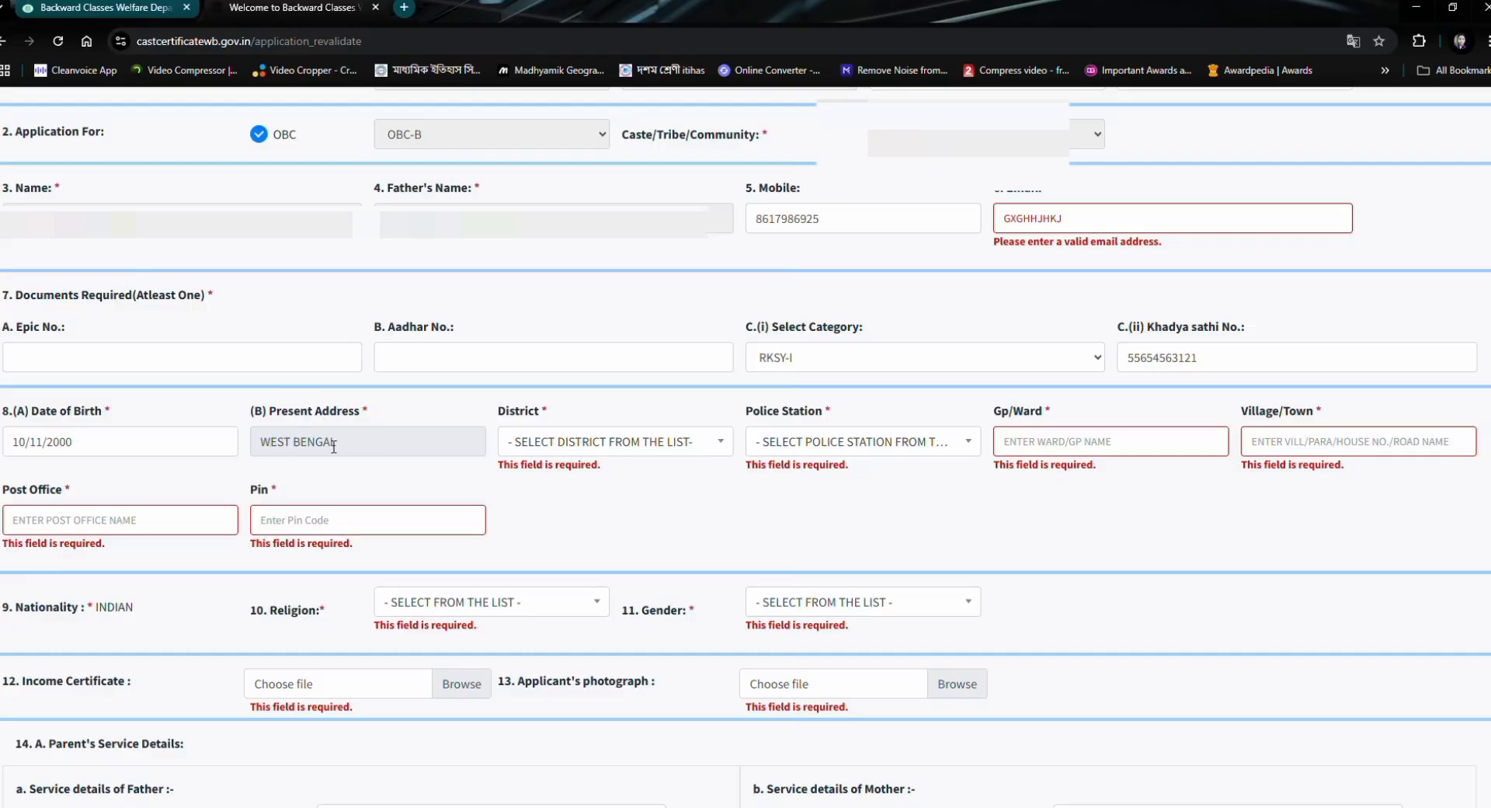
- Set the district of the present address to COOCH BEHAR
left_click(576, 443)
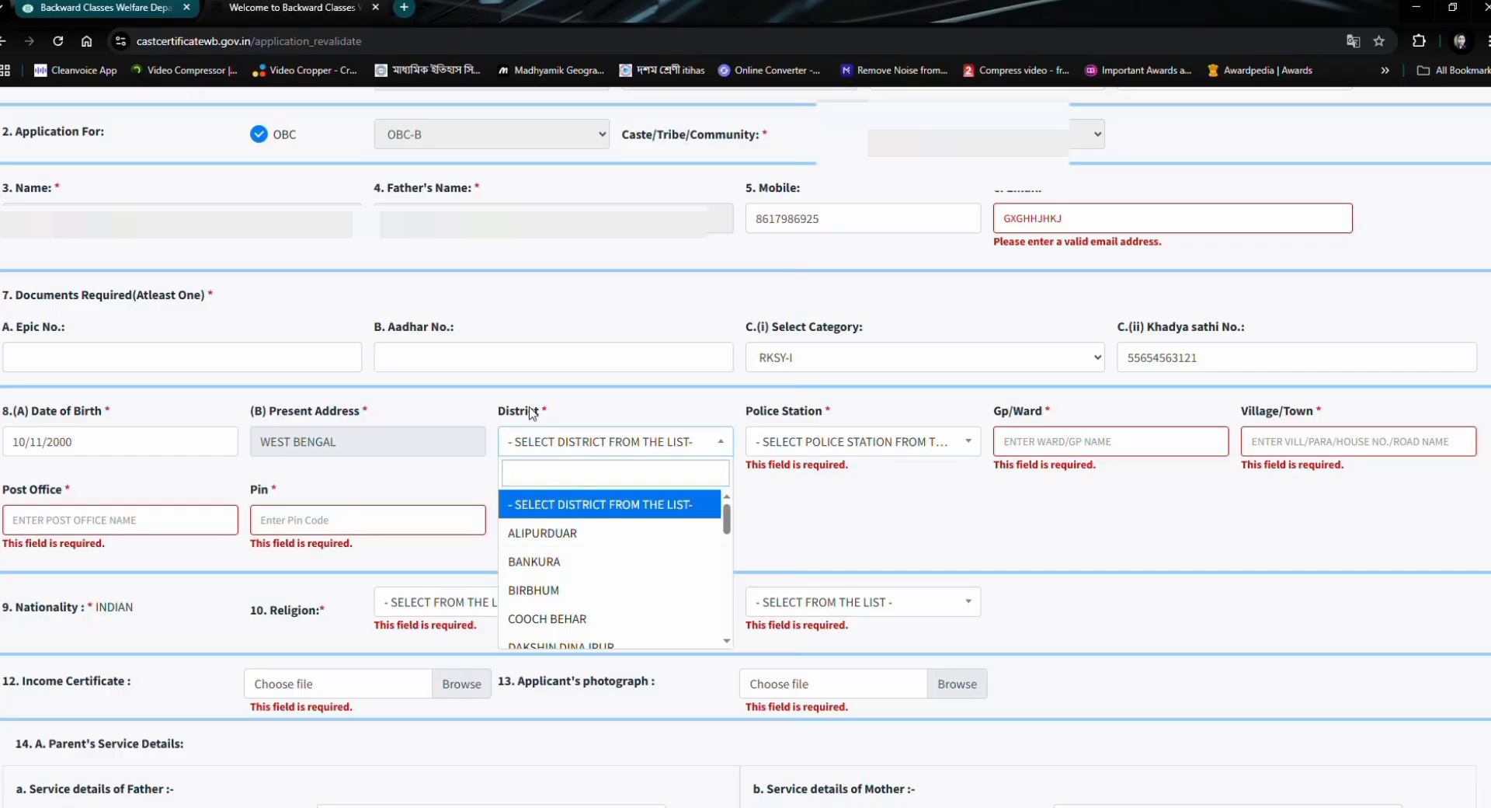
left_click(565, 592)
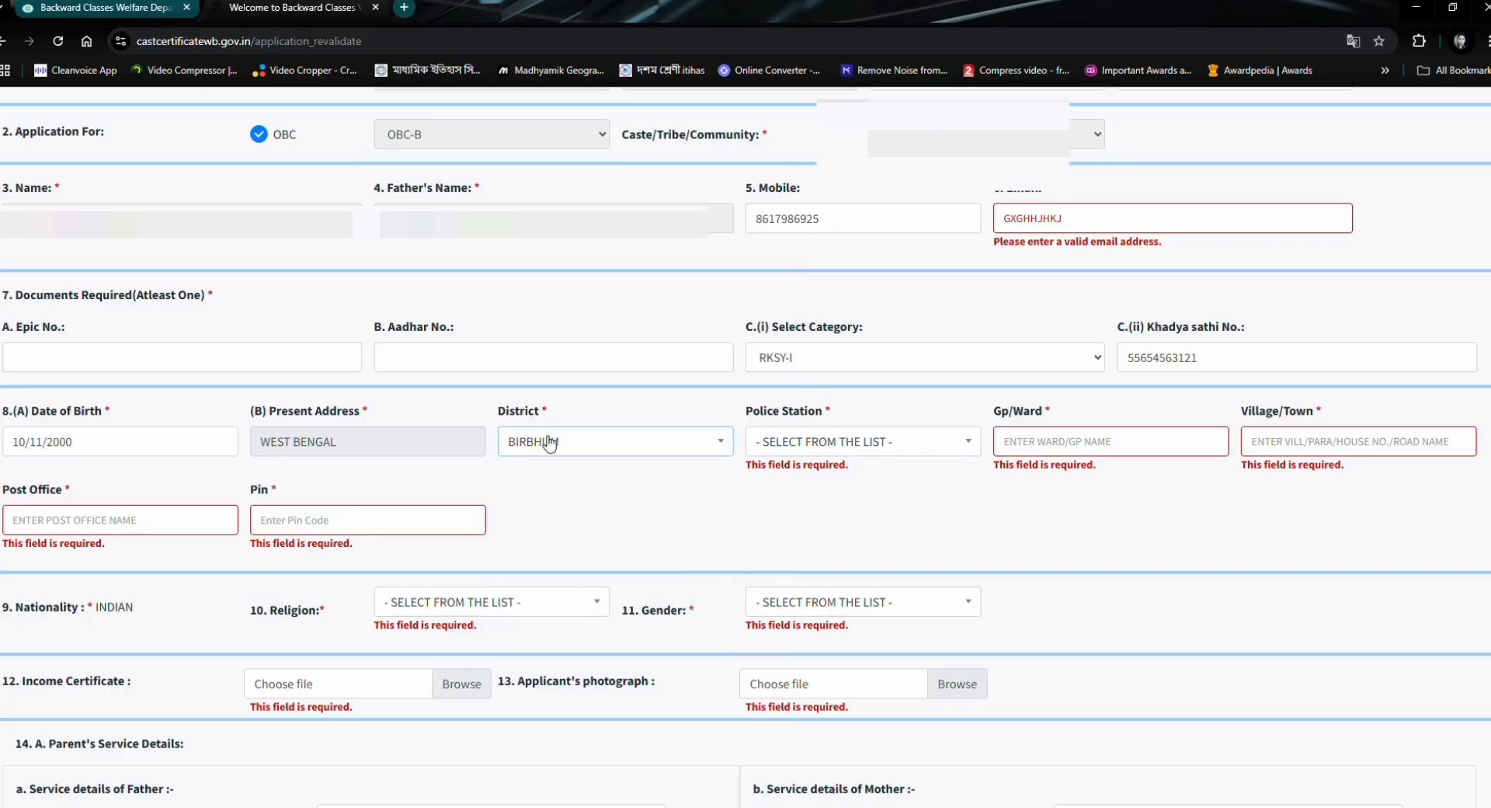
left_click(548, 442)
left_click(556, 619)
- Set the police station of the present address to KOTWALI
left_click(797, 444)
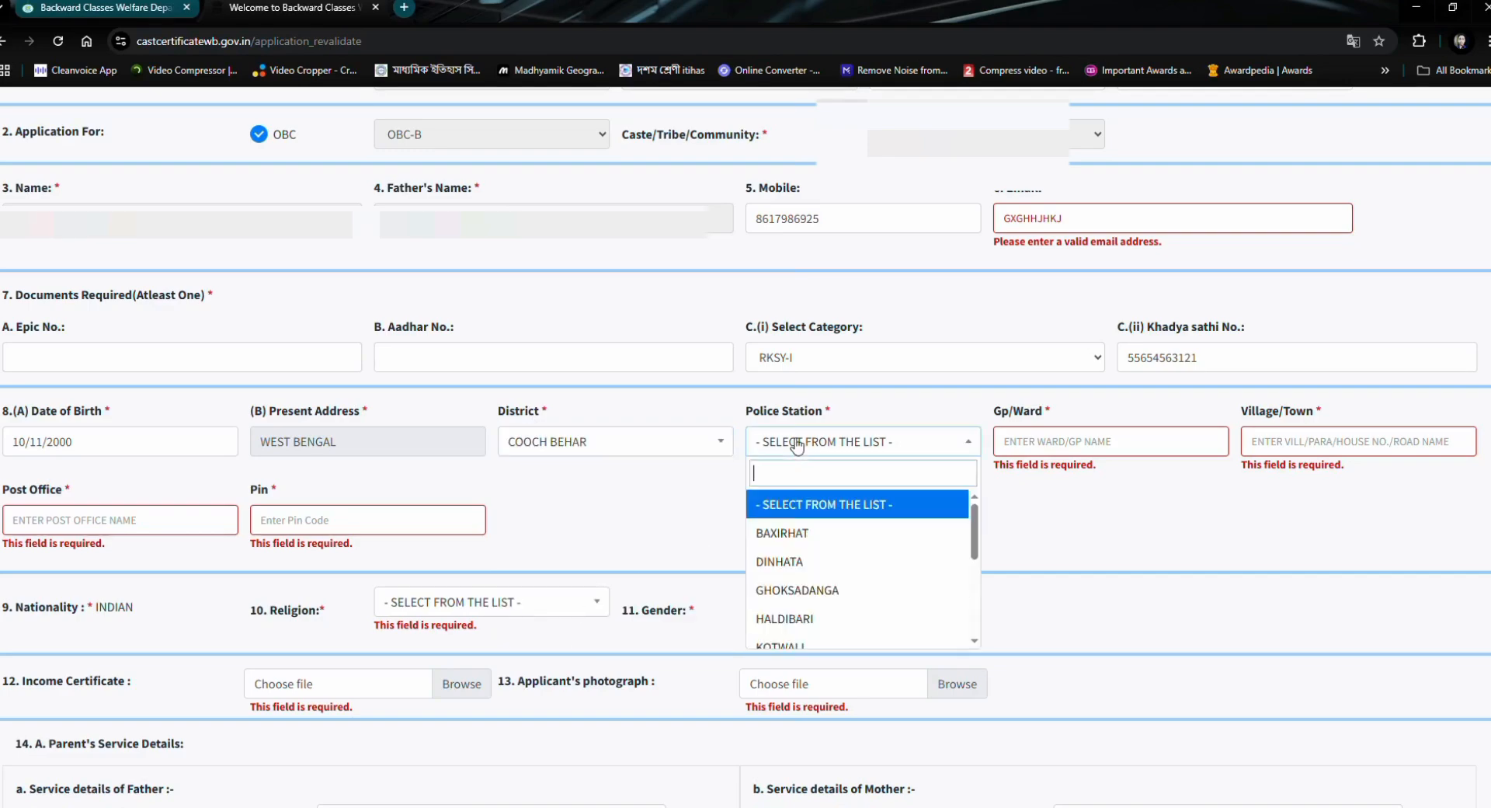
scroll(815, 581, "down", 5)
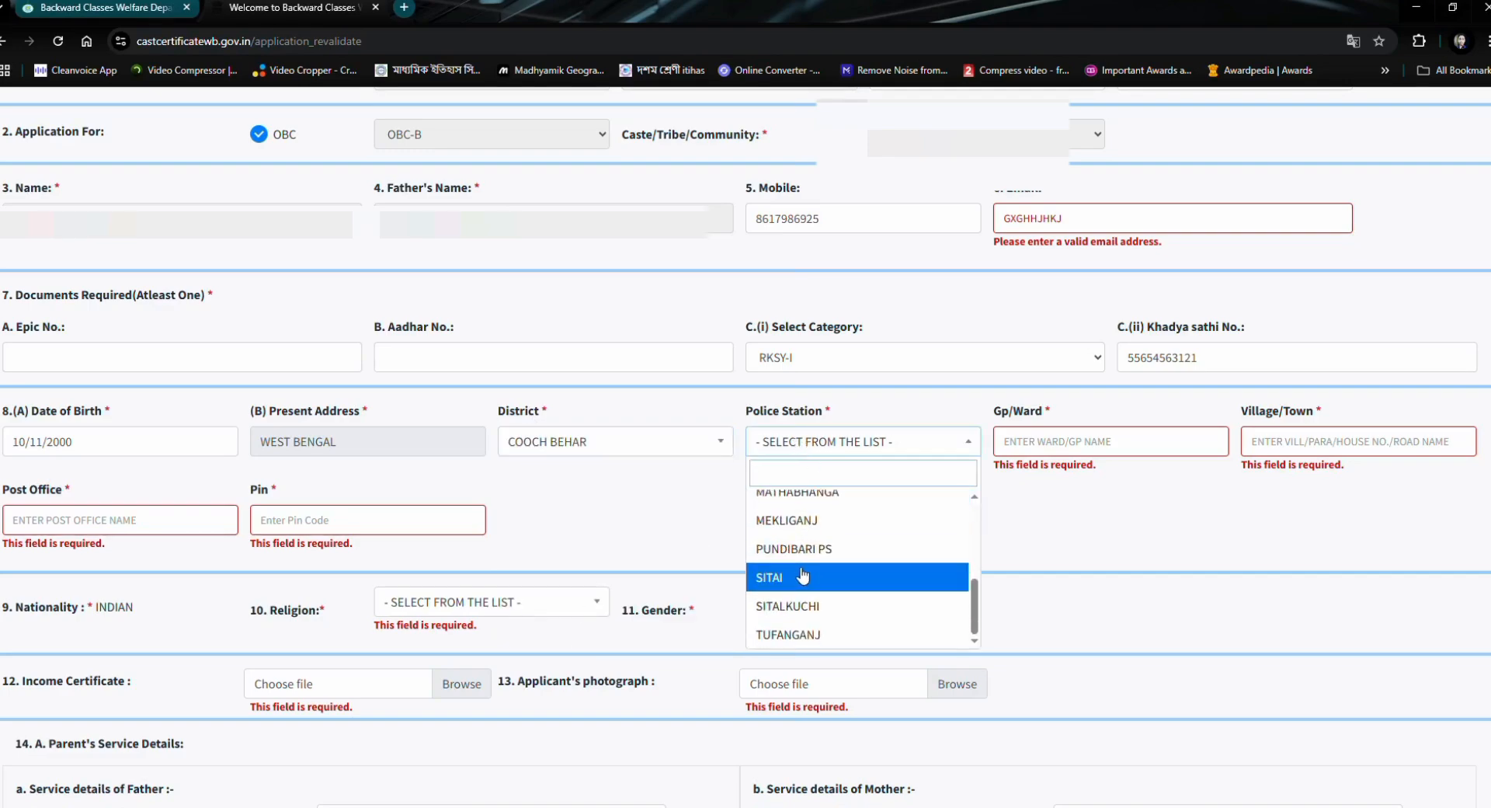
scroll(804, 553, "up", 2)
left_click(787, 517)
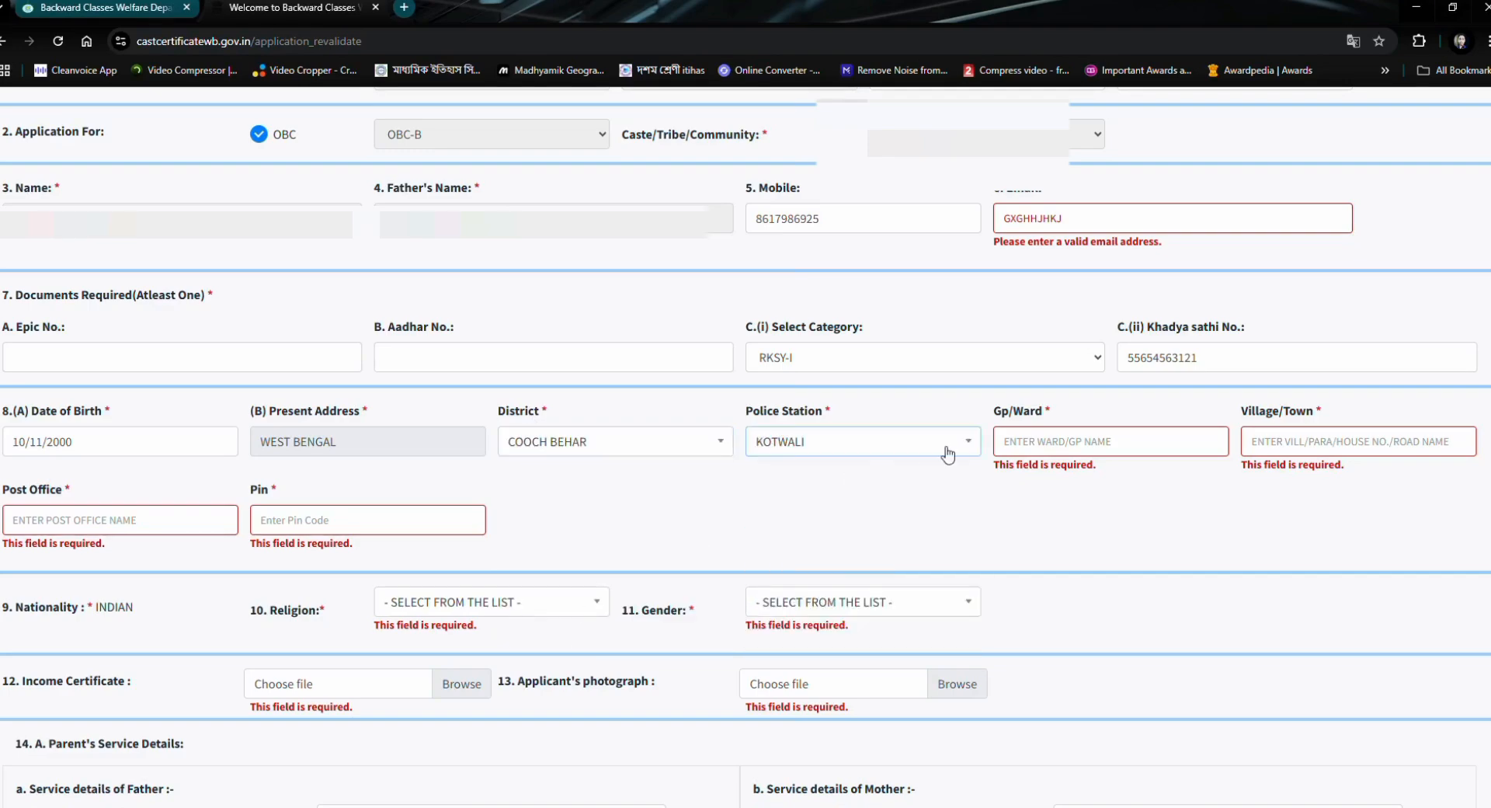
- Fill in the applicant's Gp/Ward and the Village/Town of the present address
left_click(1035, 436)
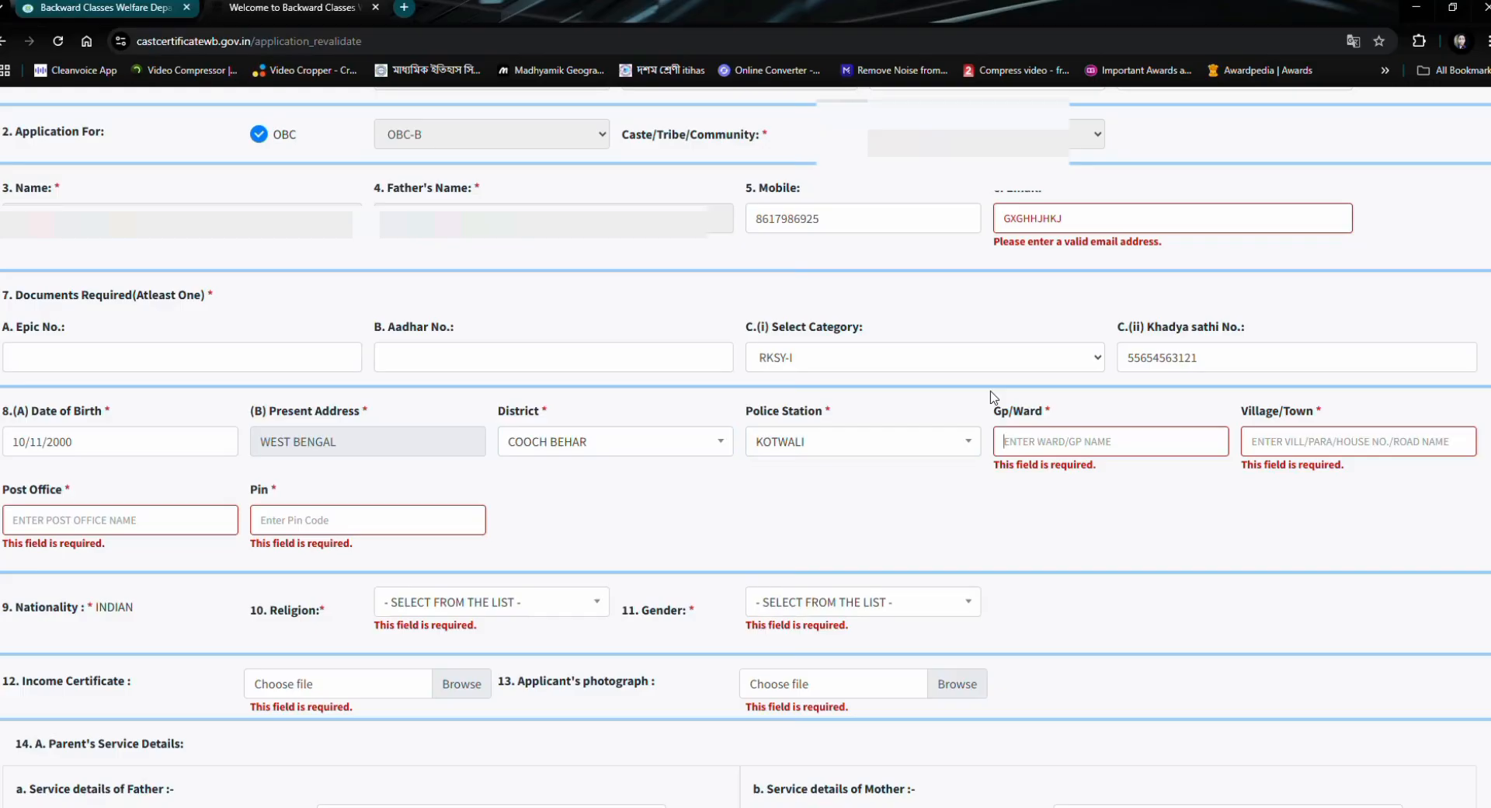
type("T RAJARHAT")
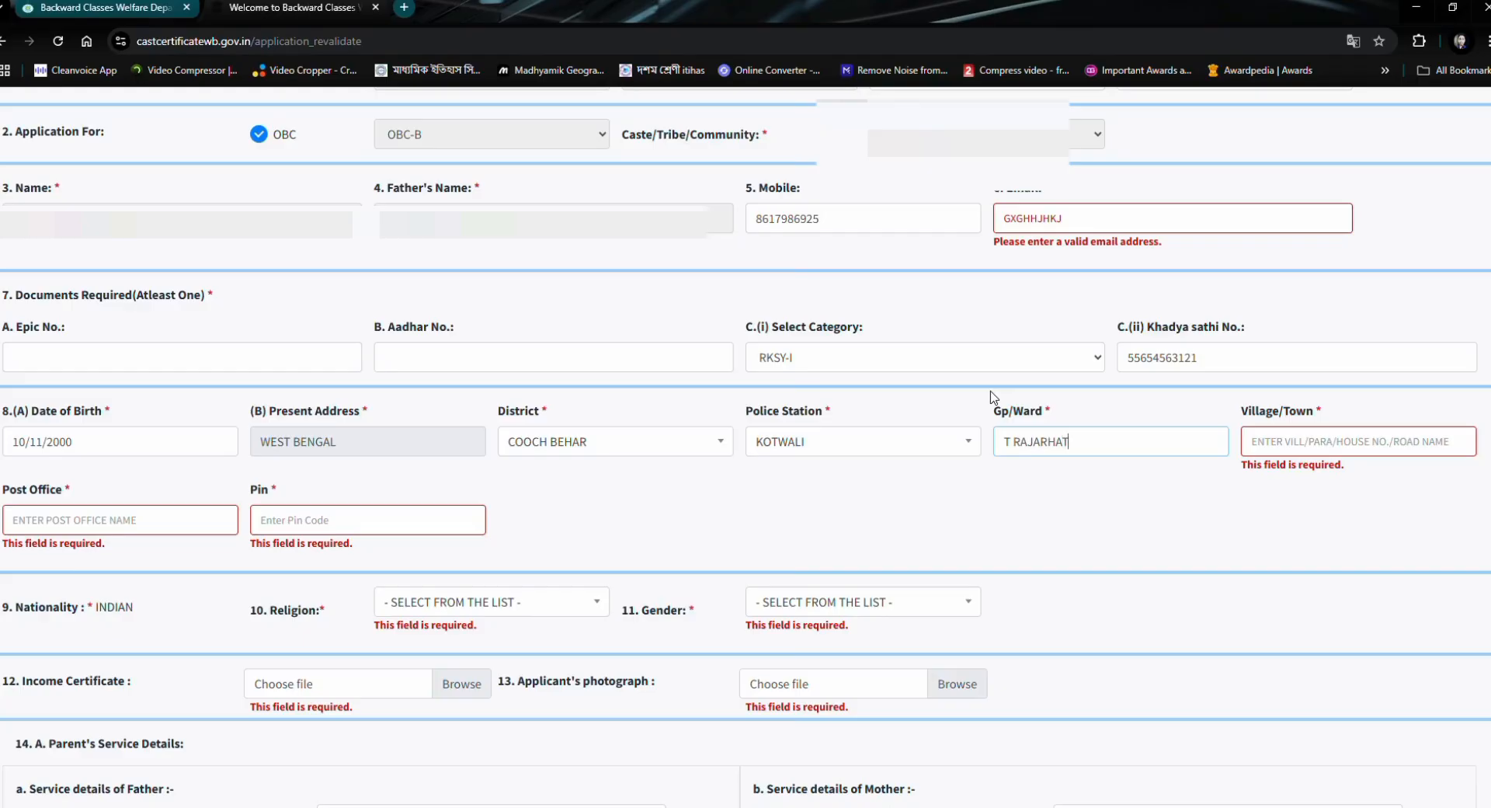
left_click(1289, 434)
type("RAJARHAT")
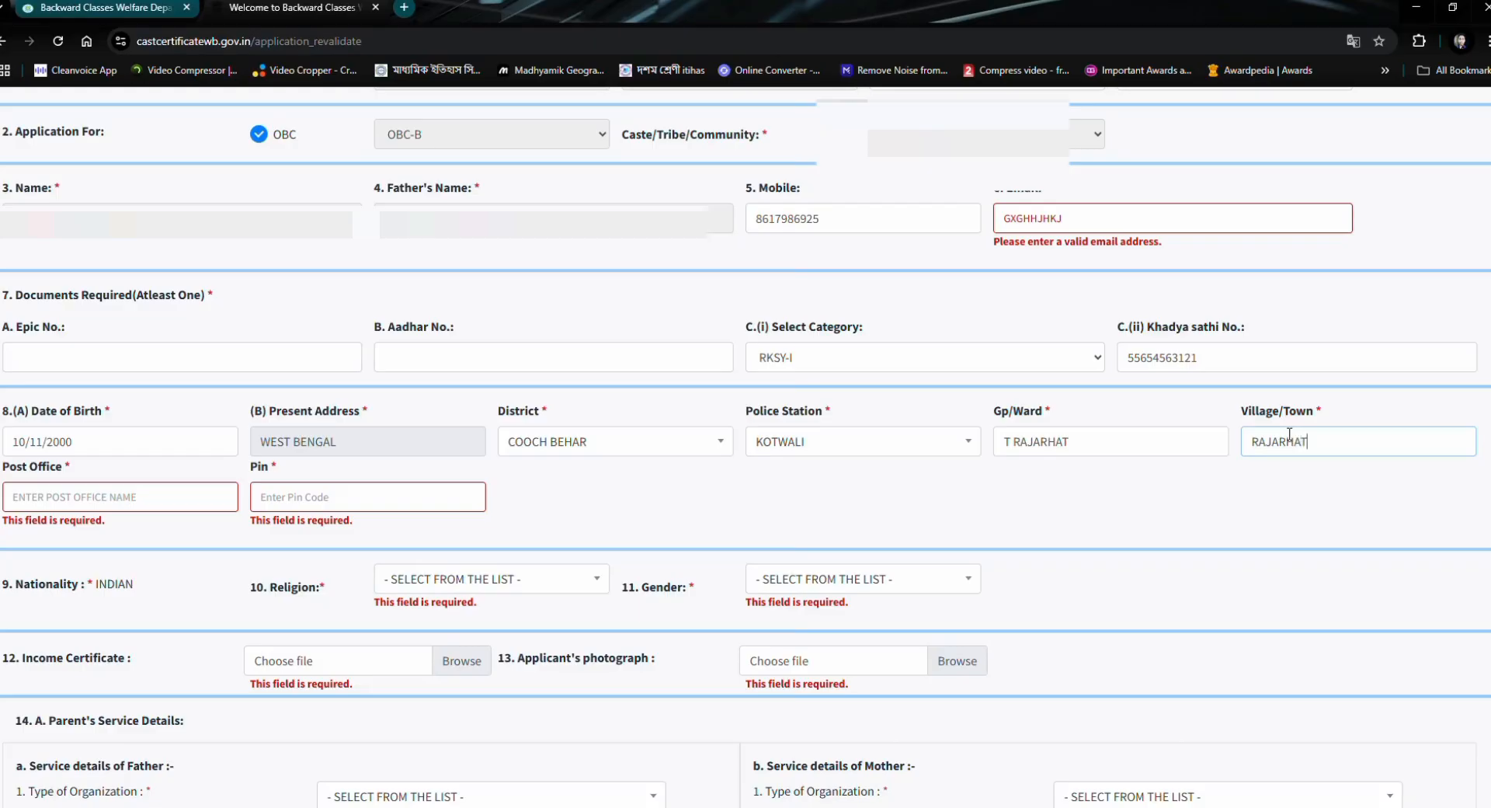
- Fill in the applicant's post office and postal code for the present address
left_click(489, 491)
type("RAJARHAT")
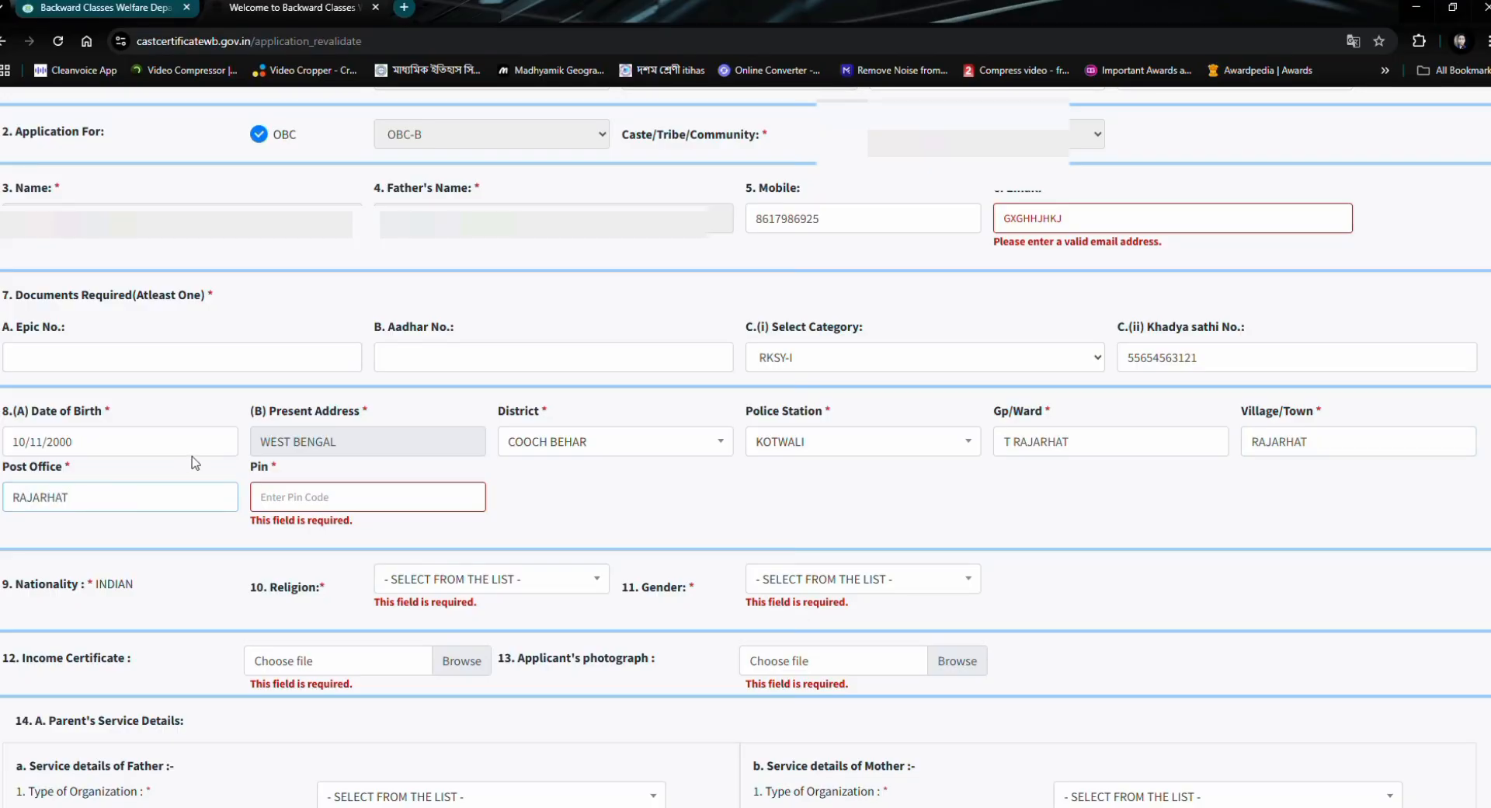
left_click(295, 498)
type("736101")
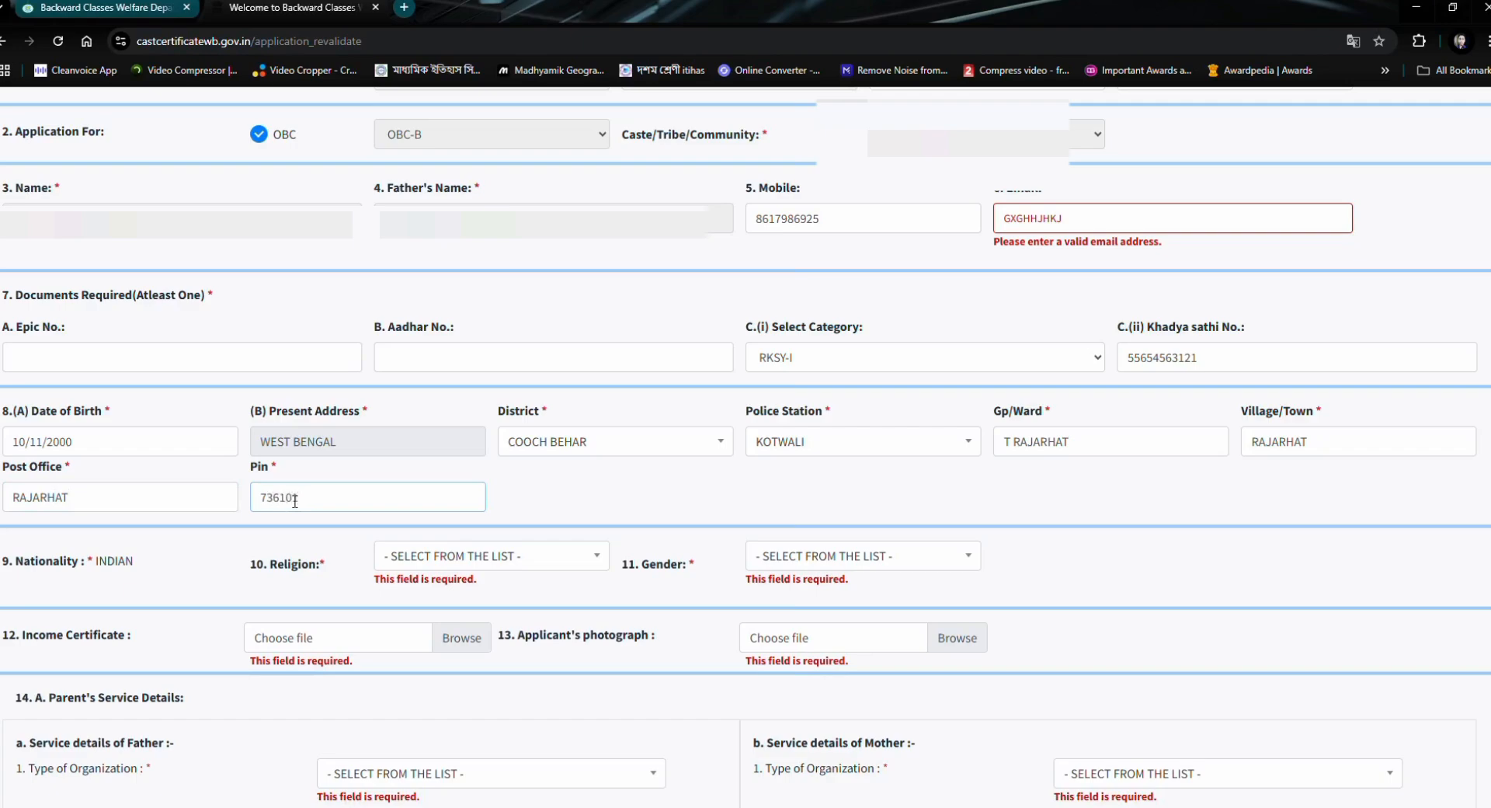
left_click(206, 555)
- Set the applicant's religion to HINDUISM and the gender to MALE
scroll(206, 555, "down", 1)
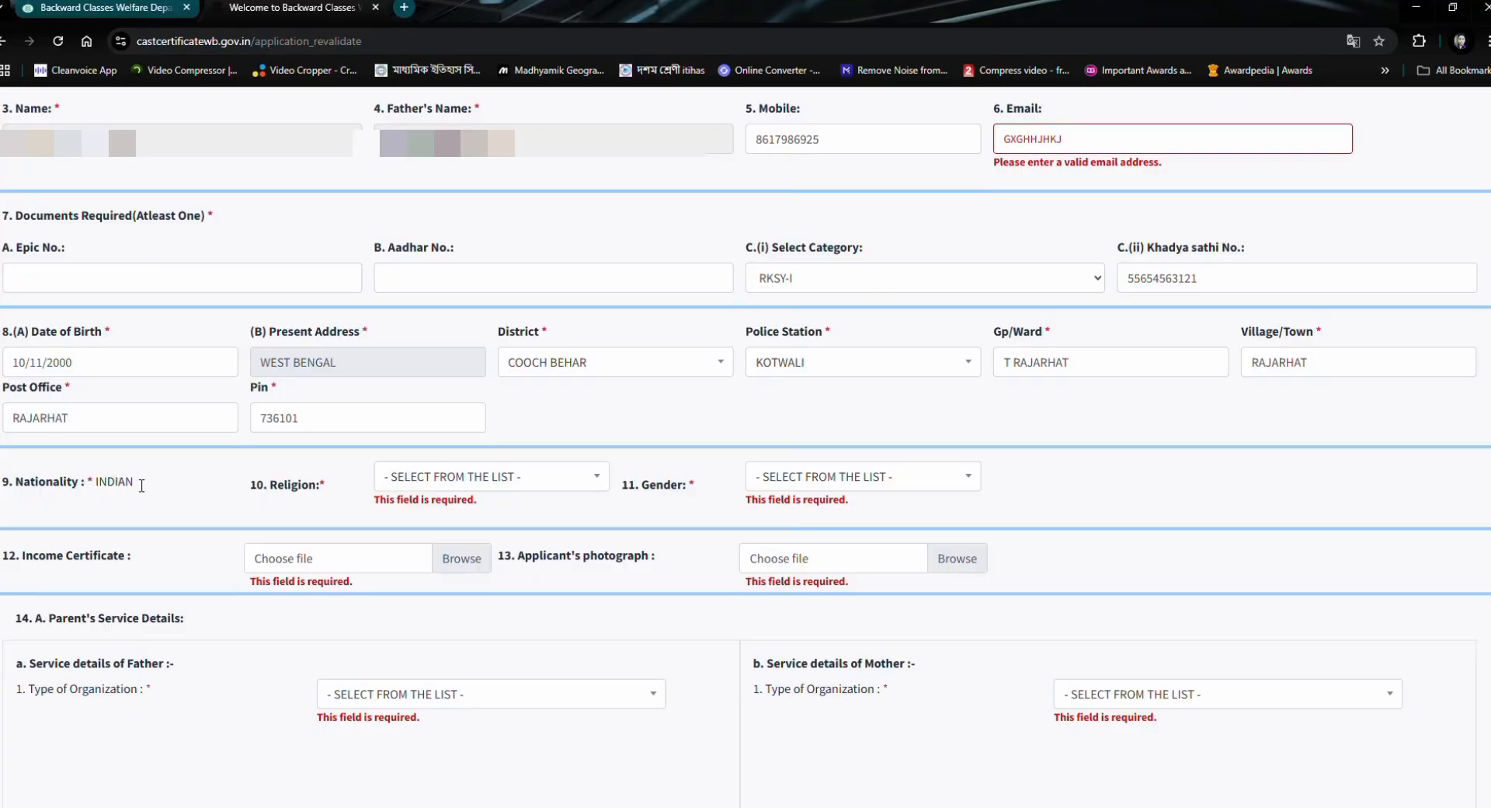
left_click(448, 476)
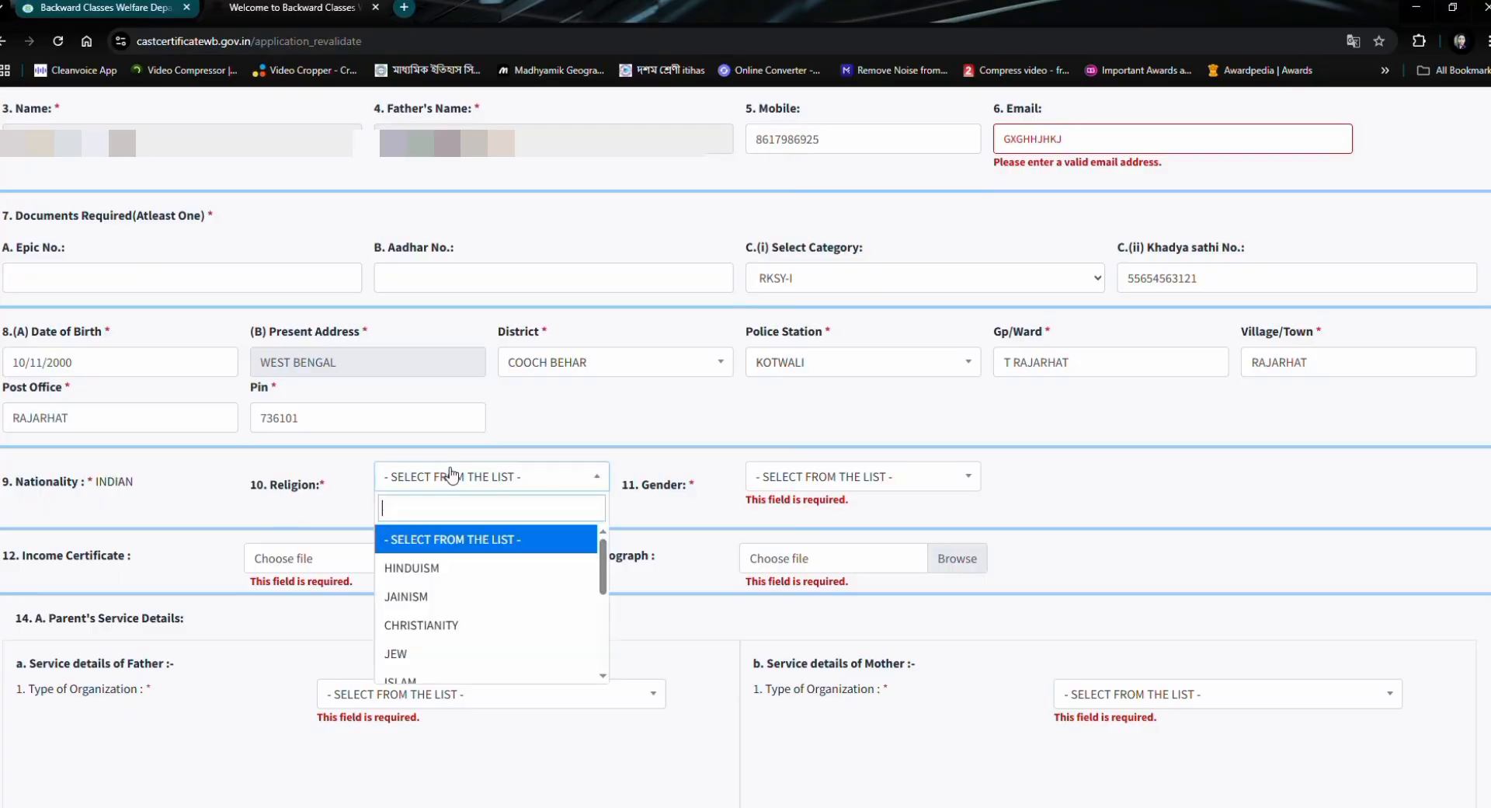
left_click(449, 568)
left_click(798, 479)
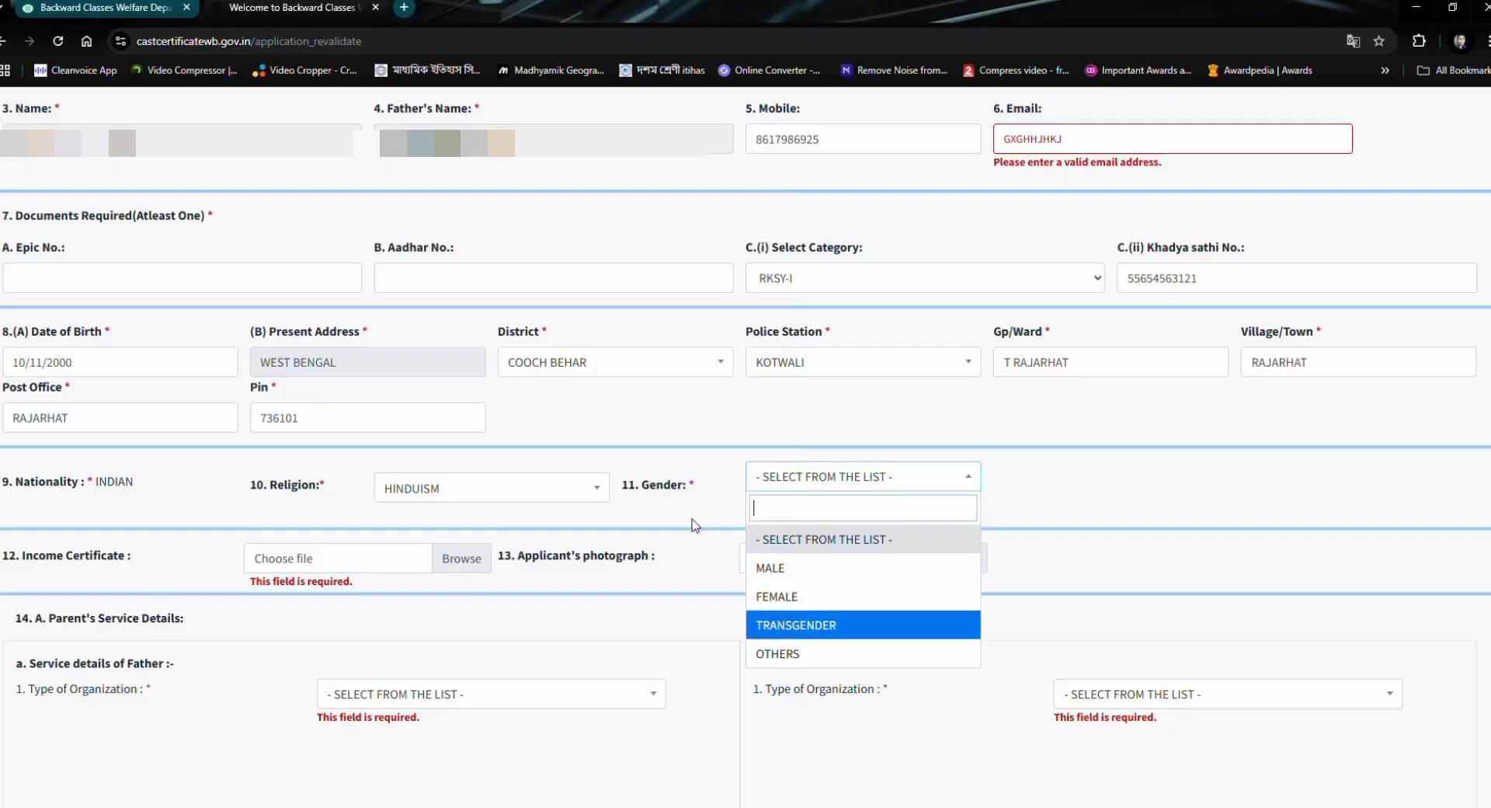
left_click(811, 571)
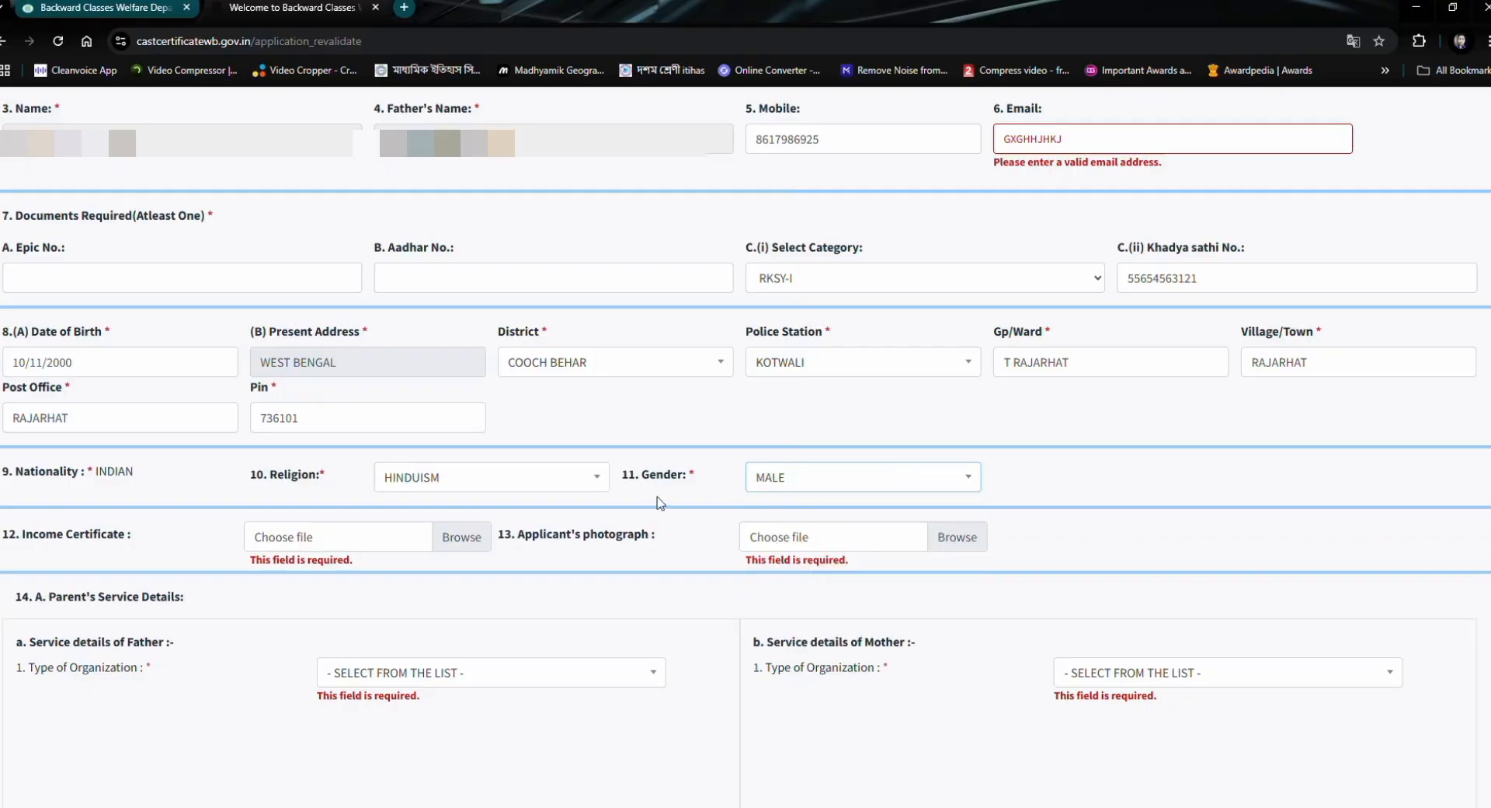
- Try to attach the July BDO income PDF as the income certificate
scroll(662, 502, "down", 2)
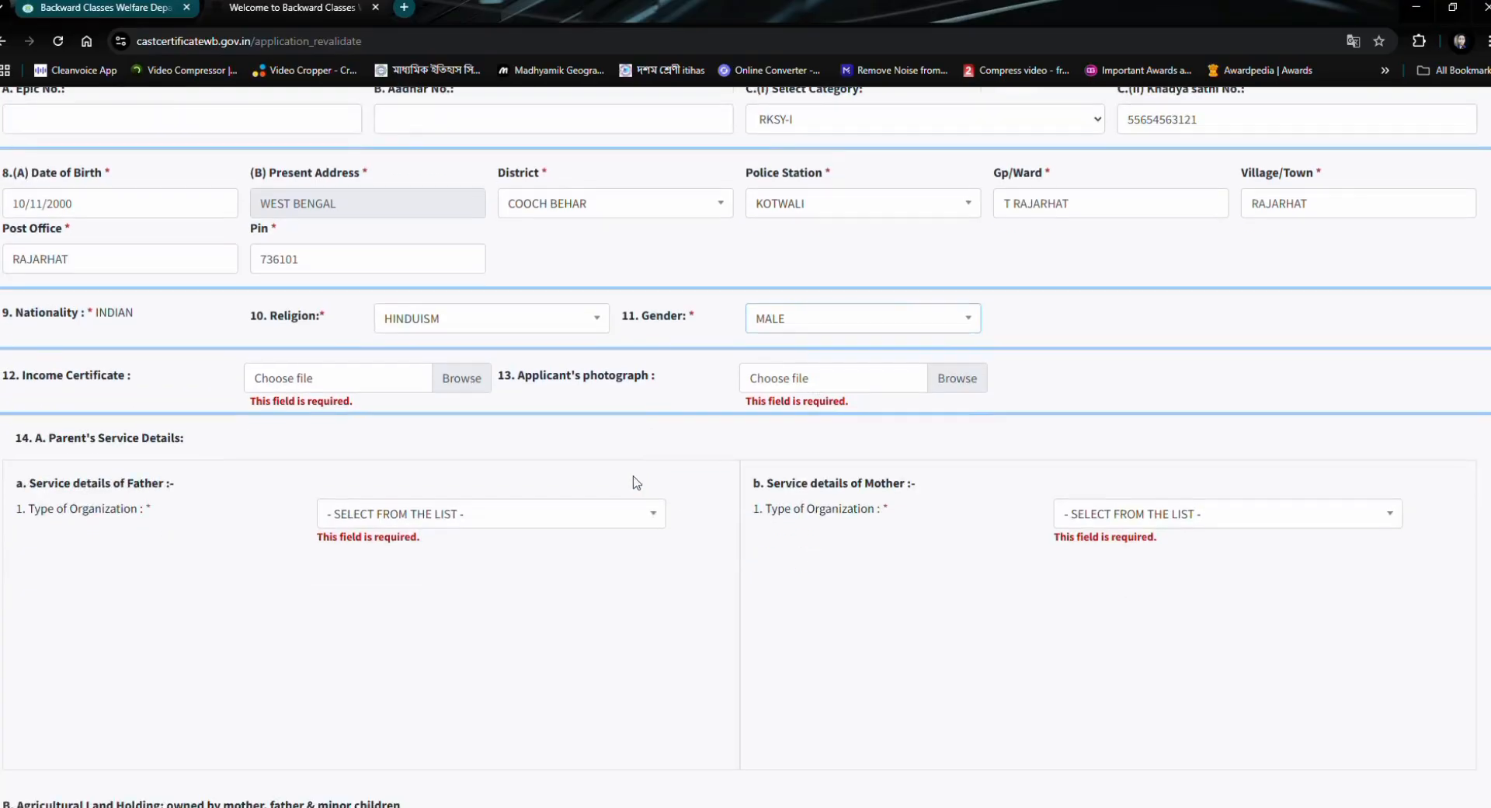
left_click(41, 386)
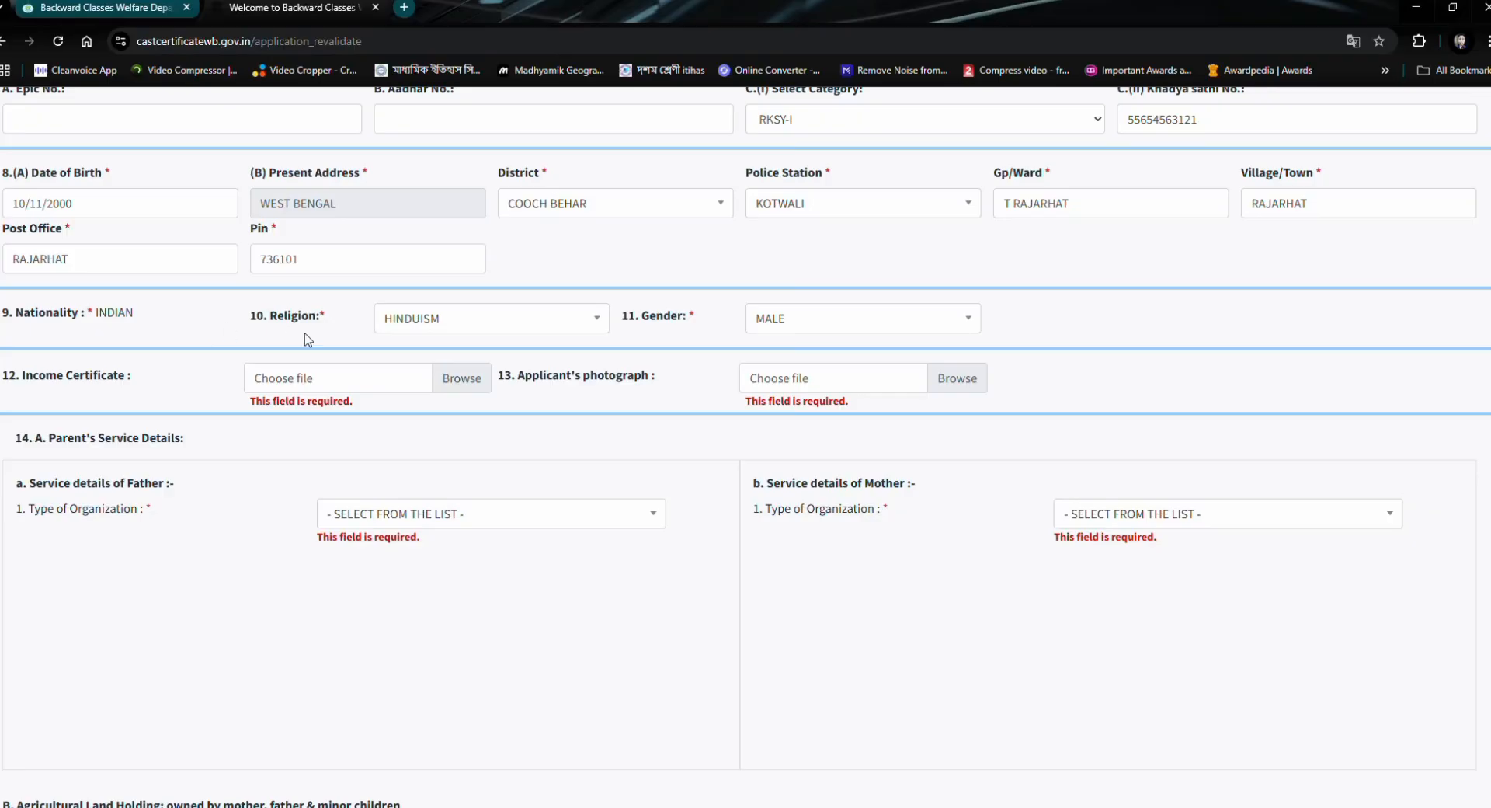
left_click(339, 382)
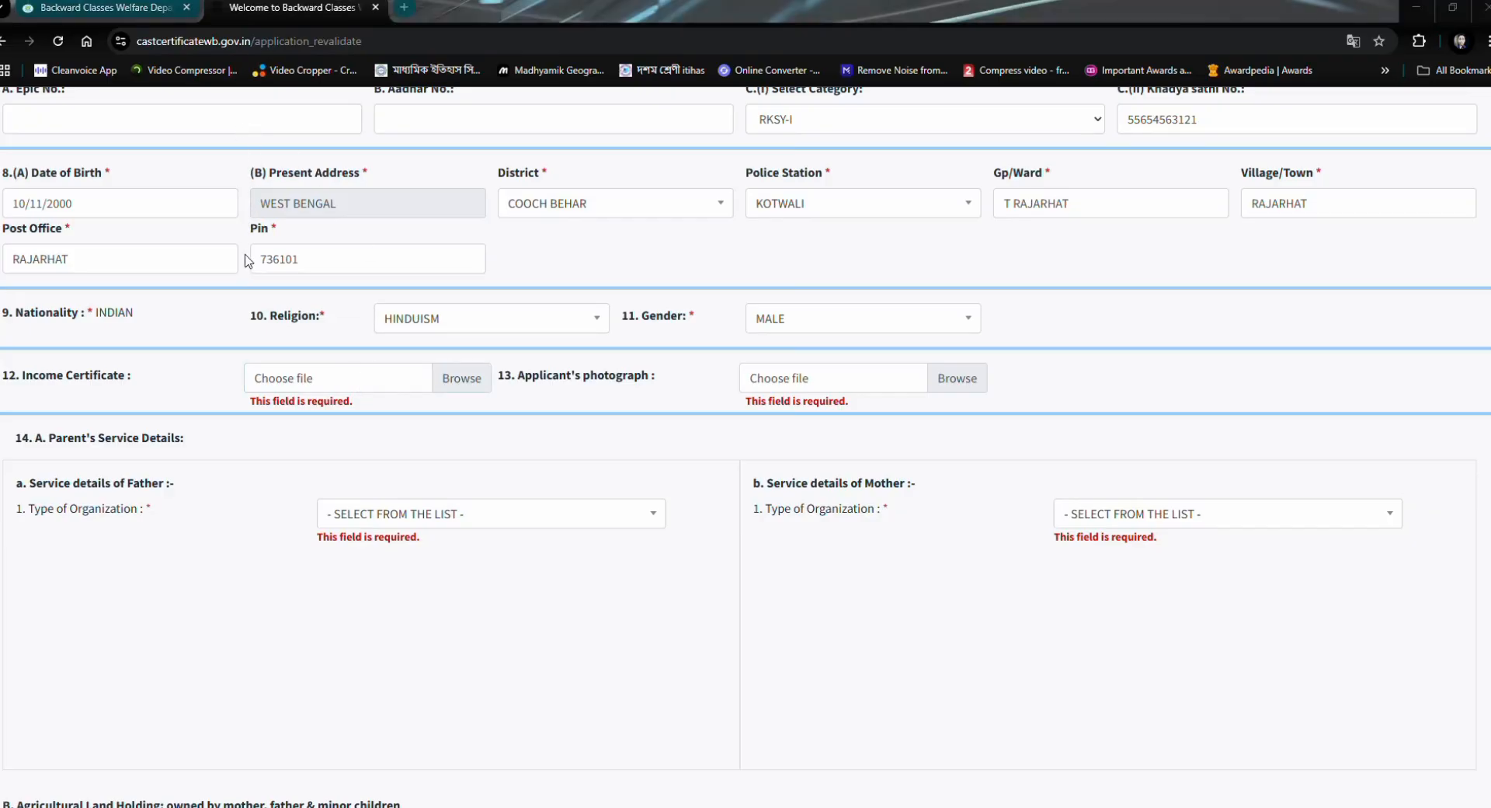
left_click(529, 385)
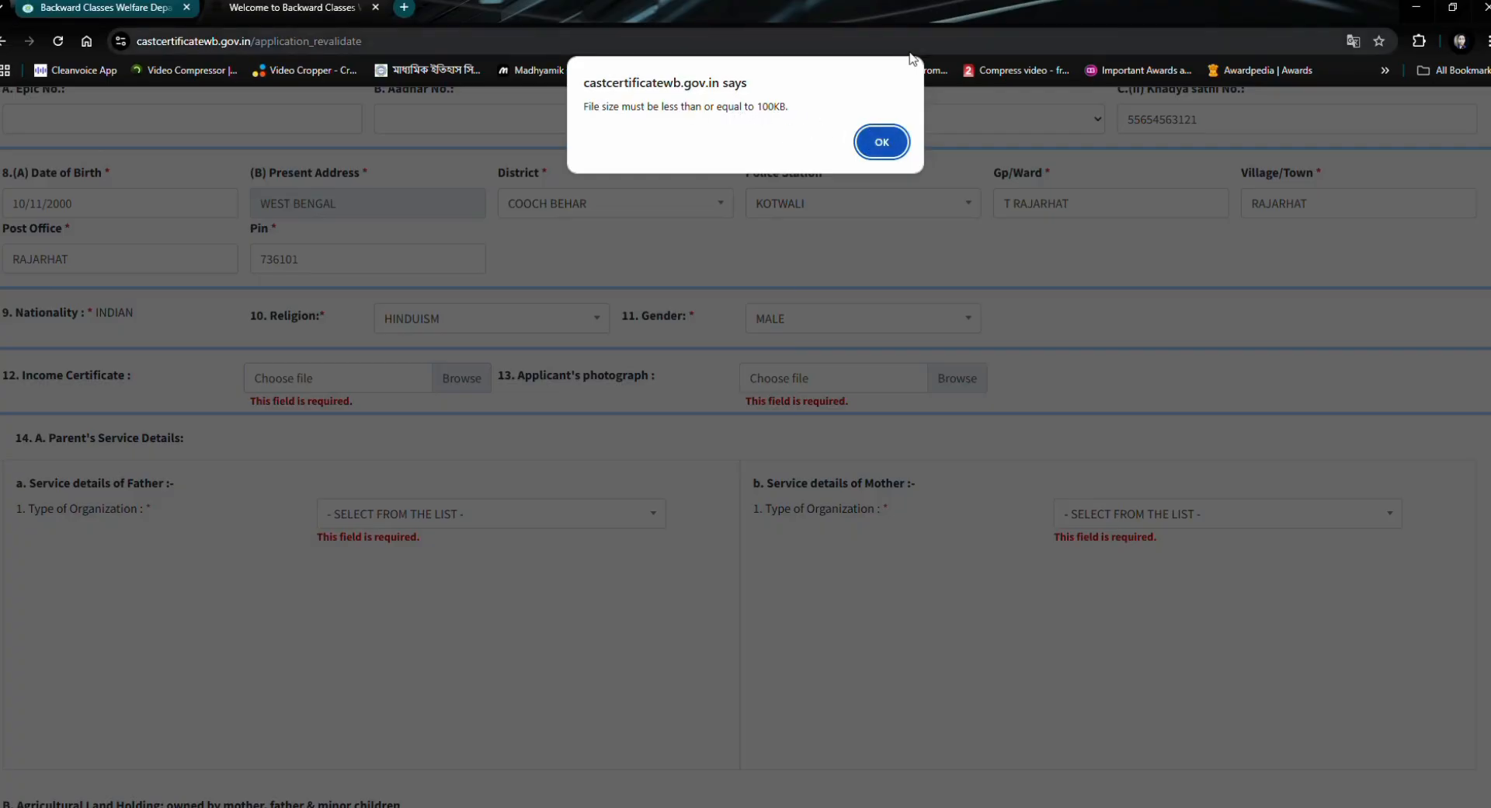
left_click(885, 141)
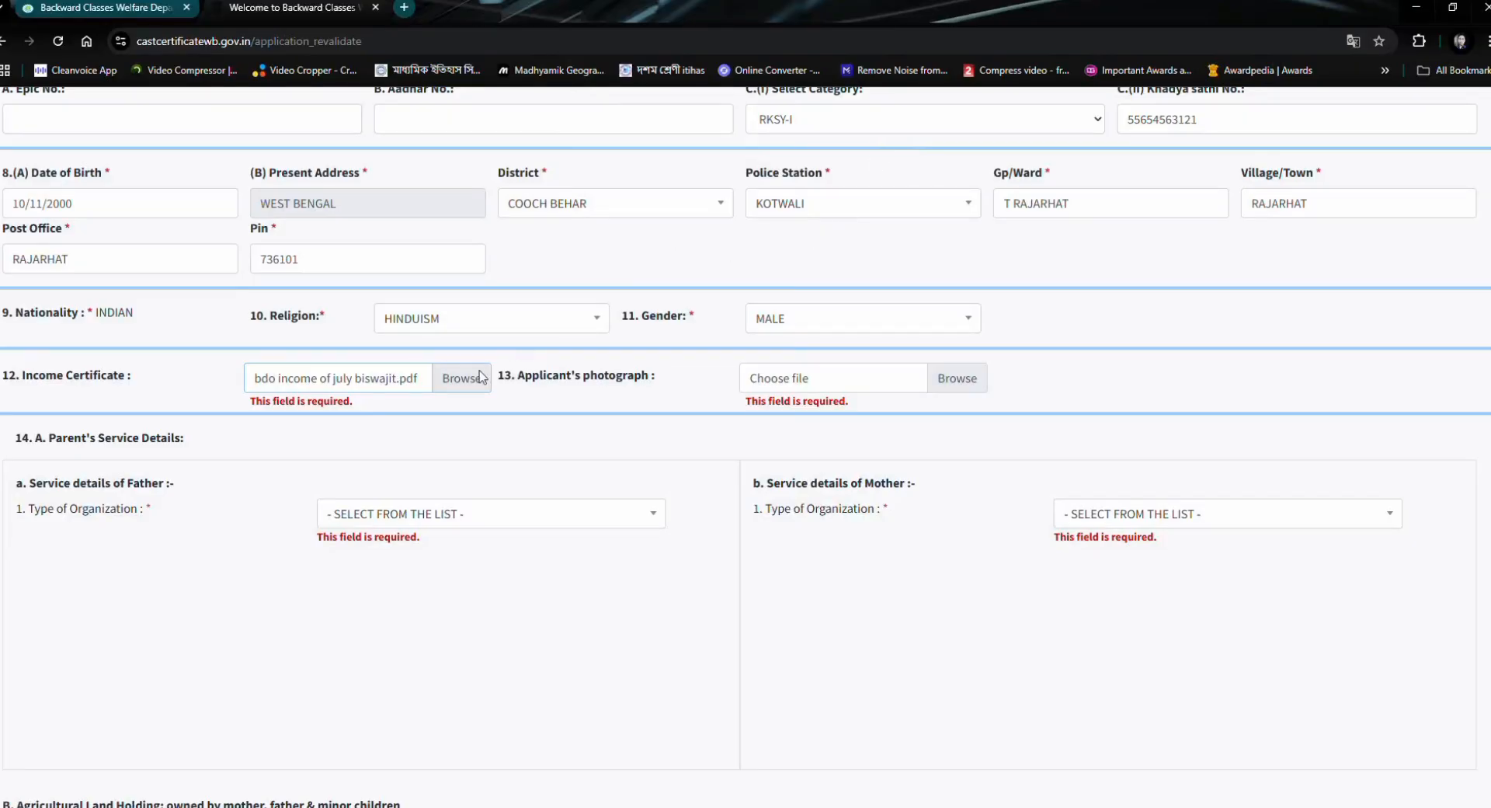
- Attach the validated BDO income file as the income certificate and a new photo file as the applicant's photograph
left_click(468, 388)
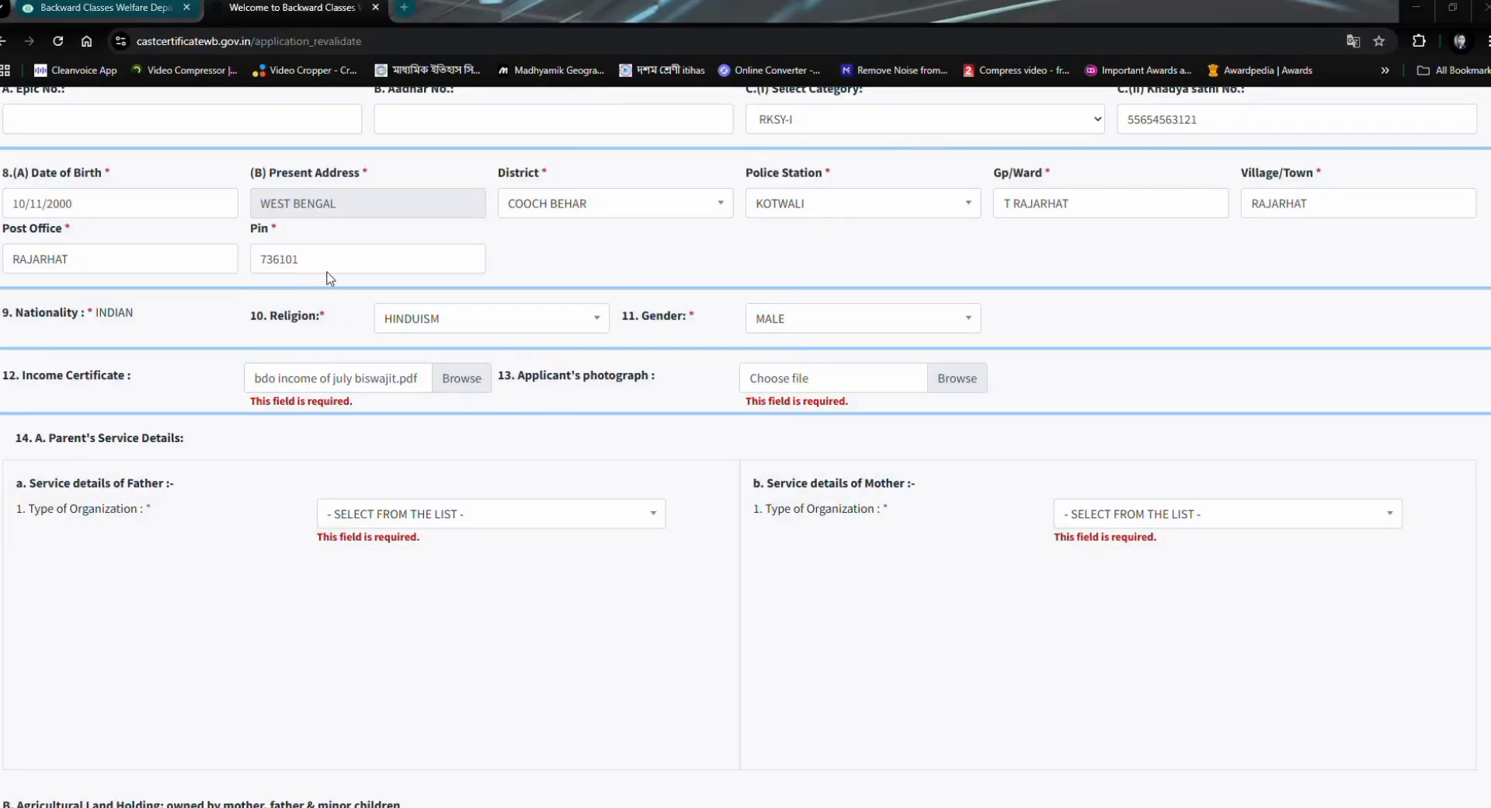
left_click(541, 382)
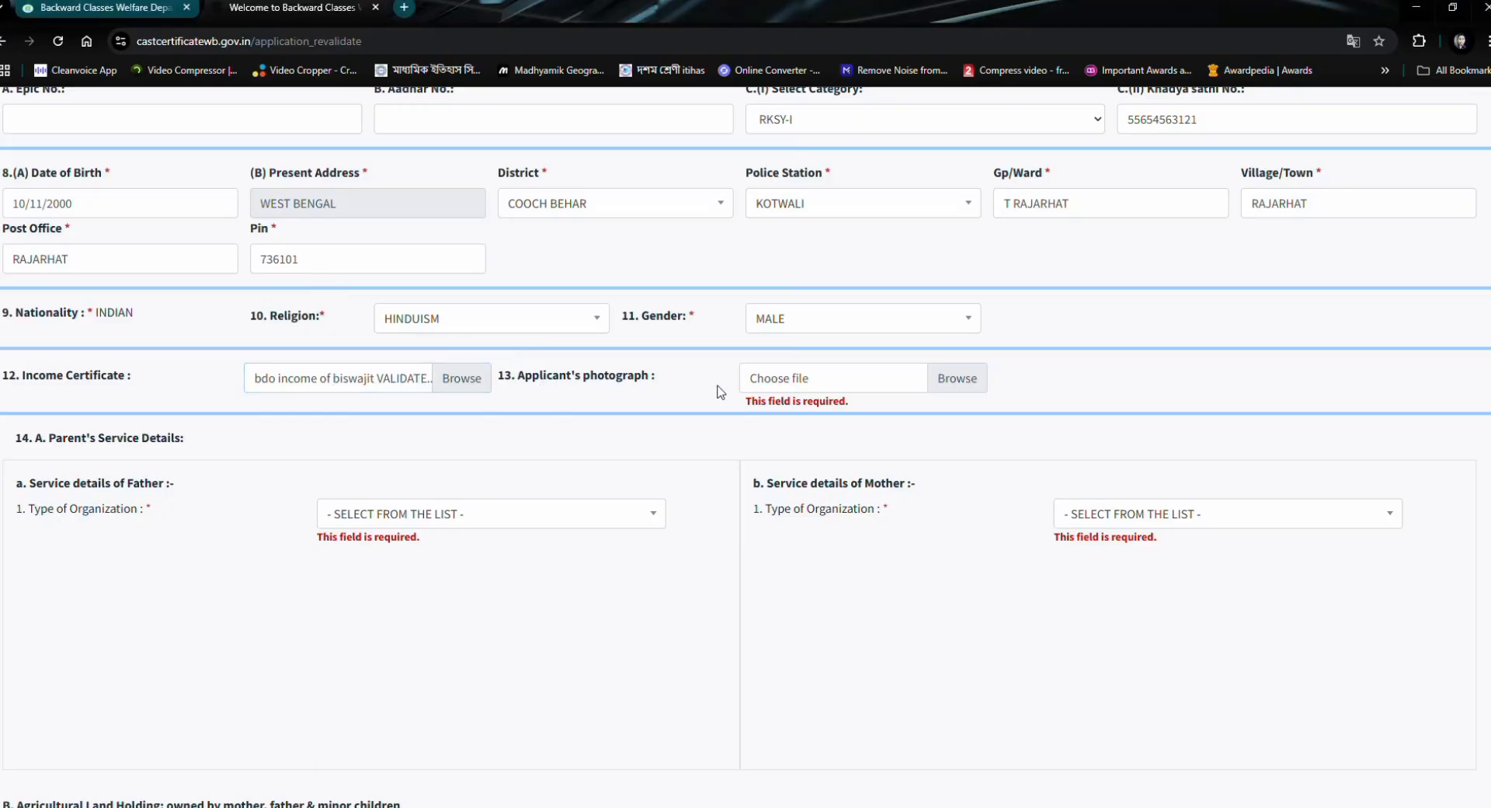
left_click(941, 379)
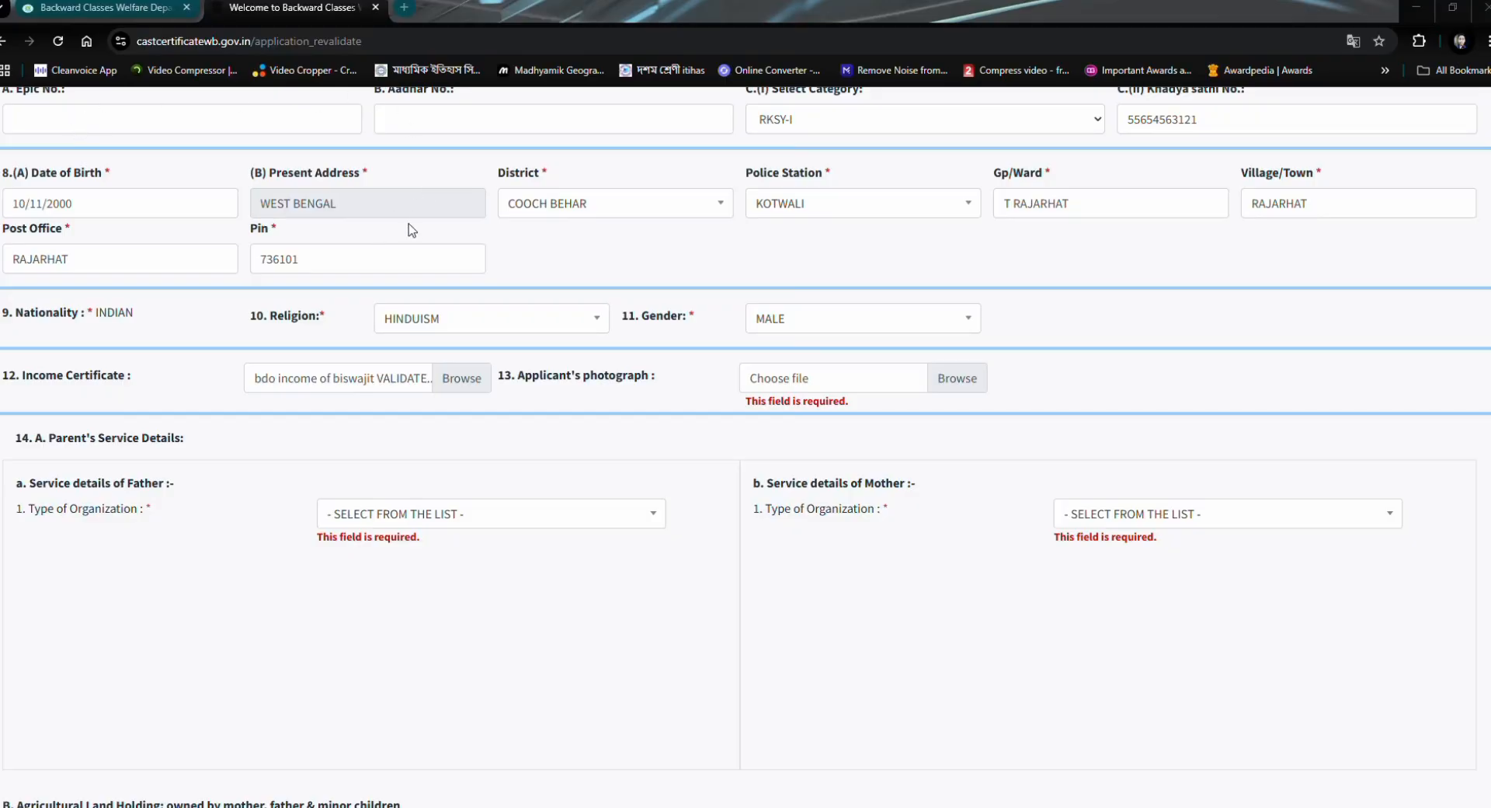
left_click(511, 385)
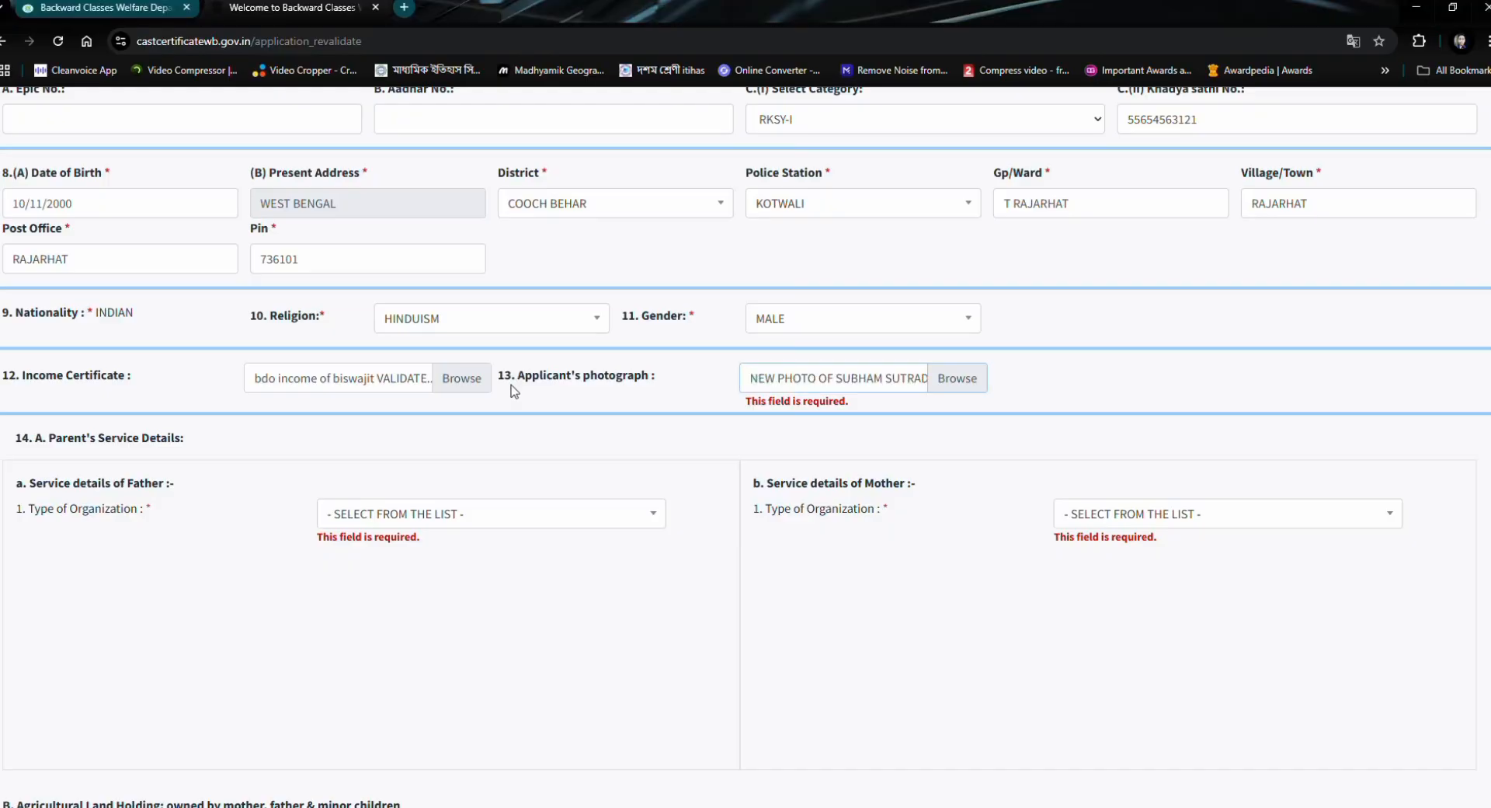
- Review the organization types for the father's service details and set the type to NONE
scroll(738, 369, "down", 3)
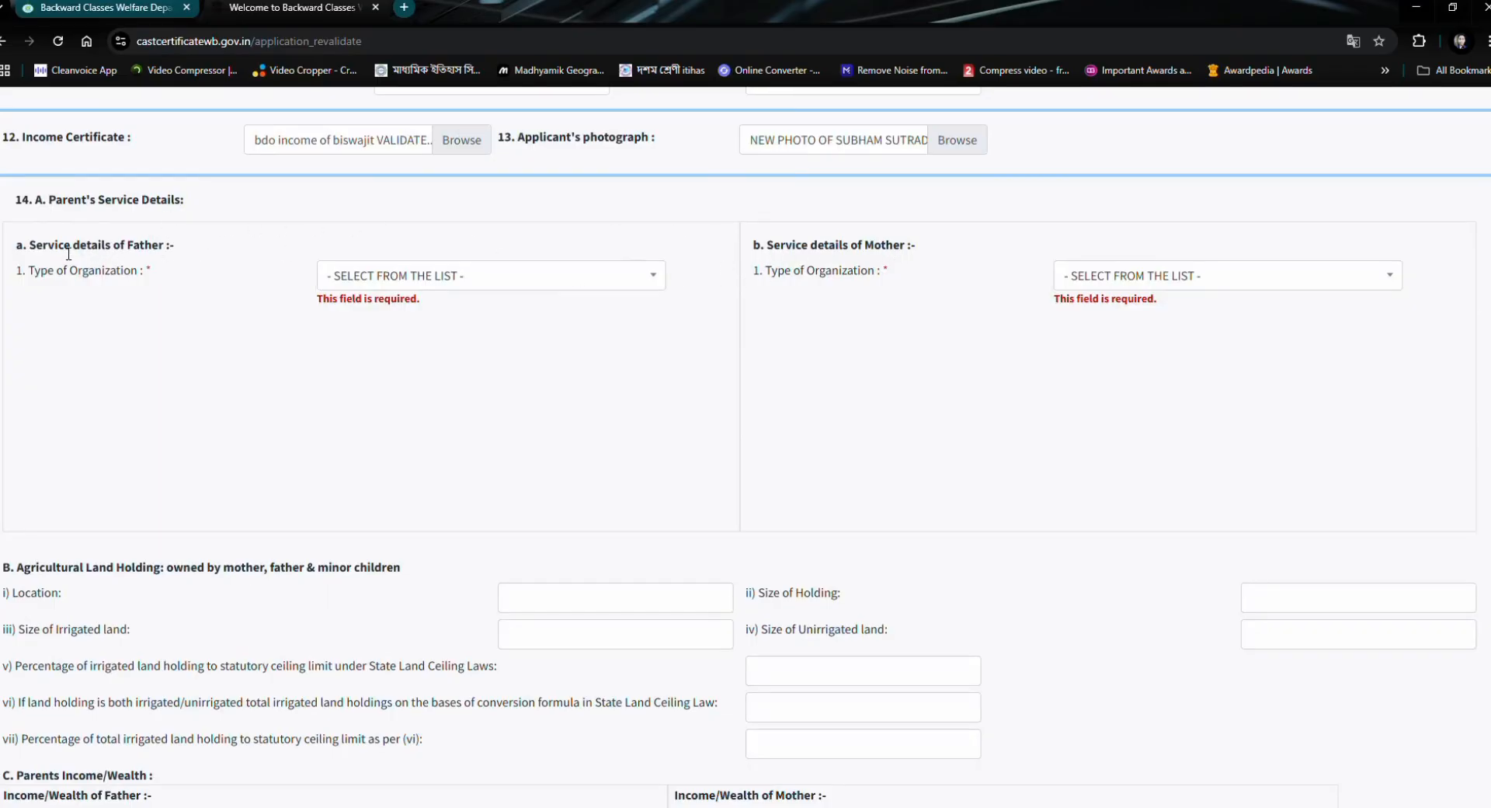
left_click(423, 274)
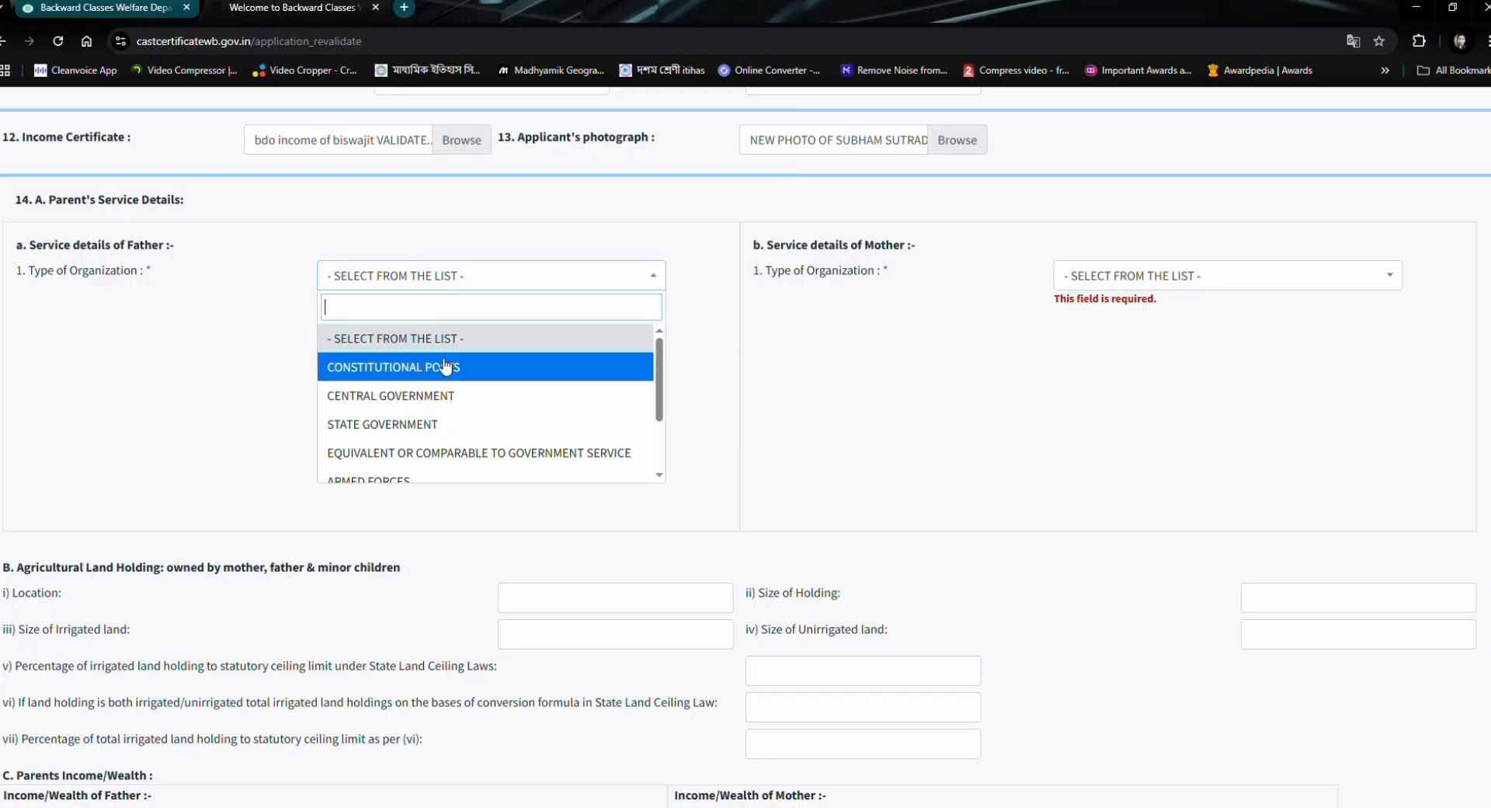
scroll(458, 375, "down", 2)
scroll(459, 375, "up", 2)
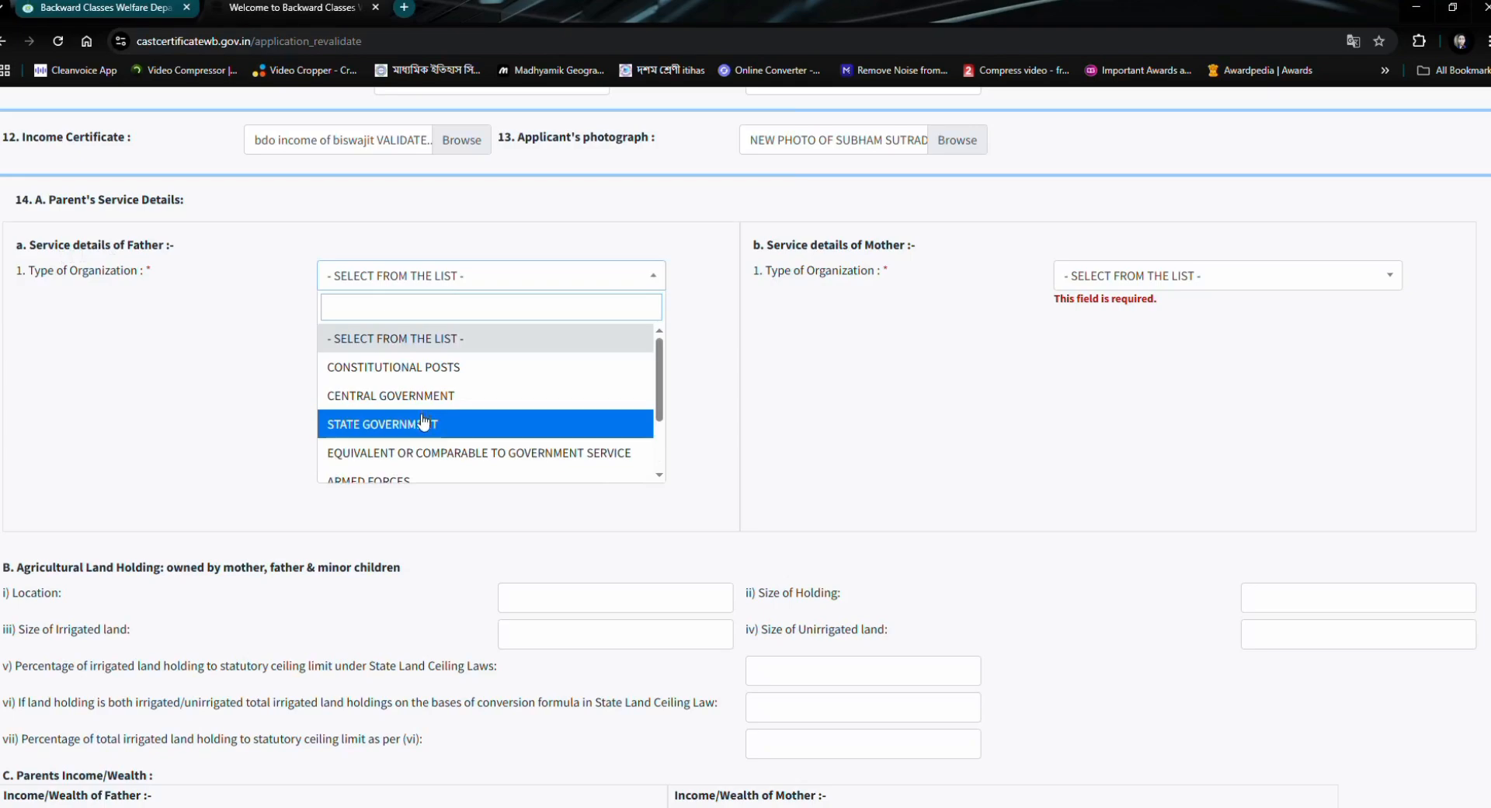
scroll(421, 415, "down", 2)
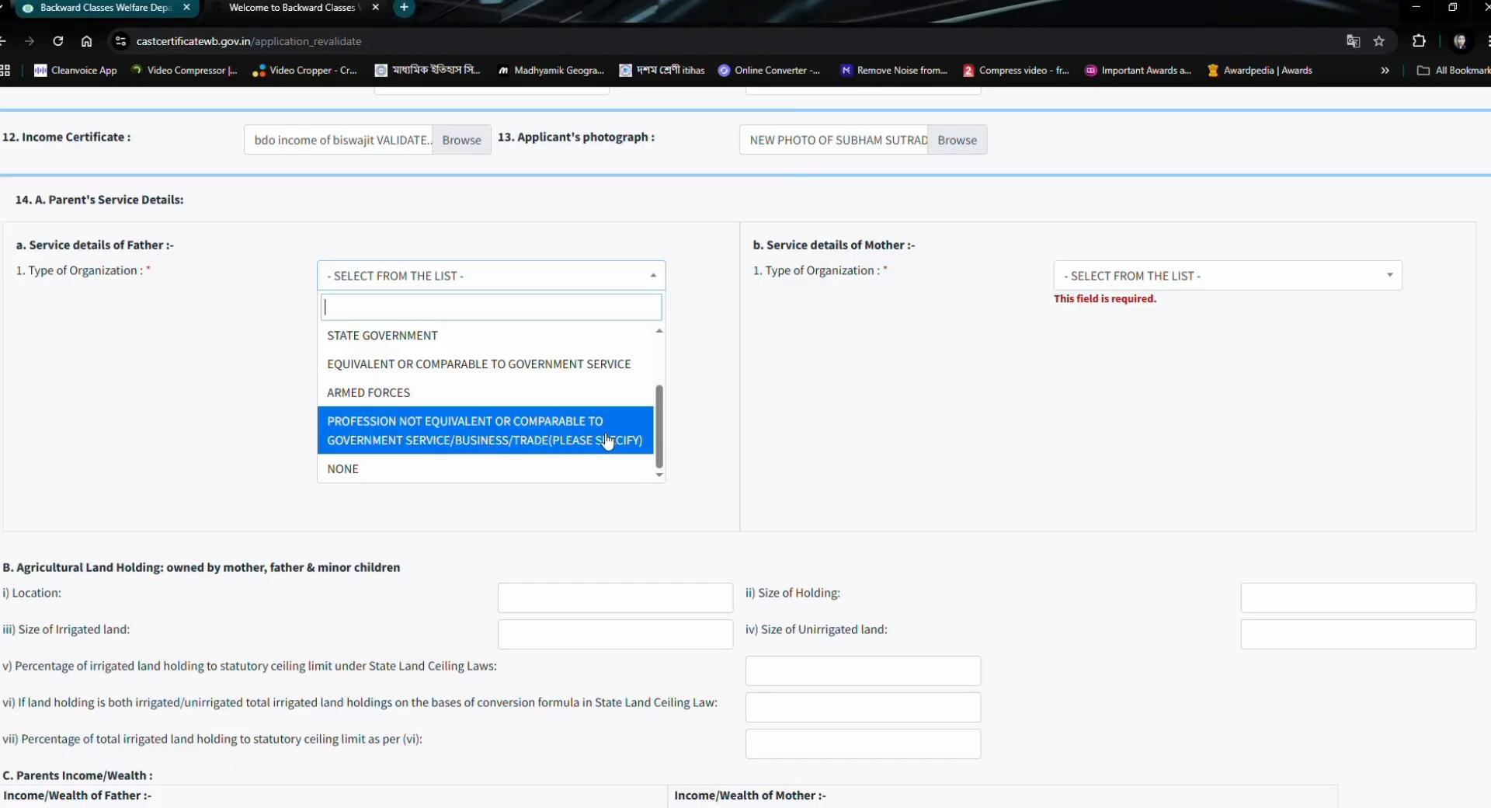
left_click(380, 469)
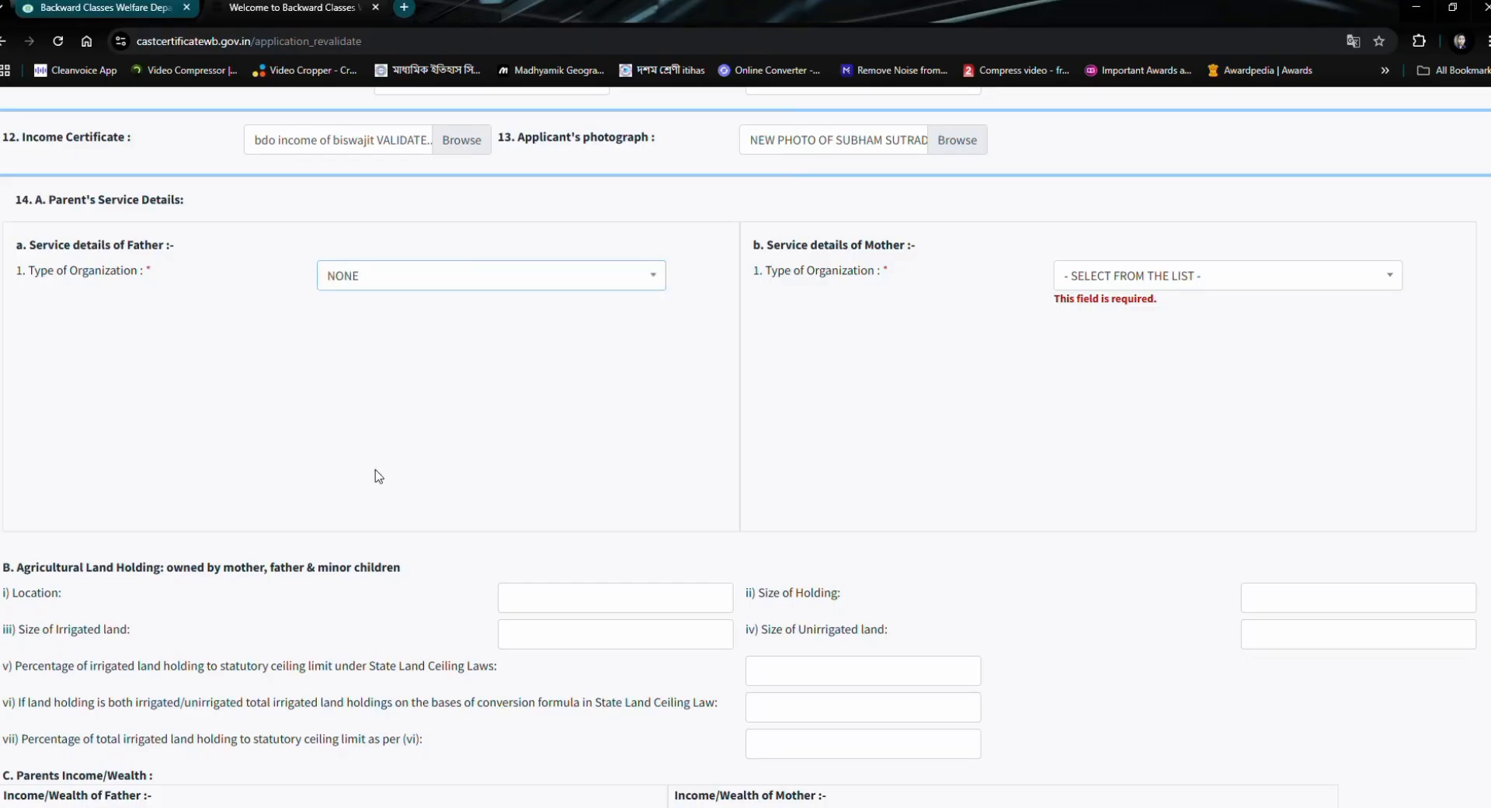
- Switch the father's type of organization to CONSTITUTIONAL POSTS to inspect its fields and return it to NONE
left_click(535, 275)
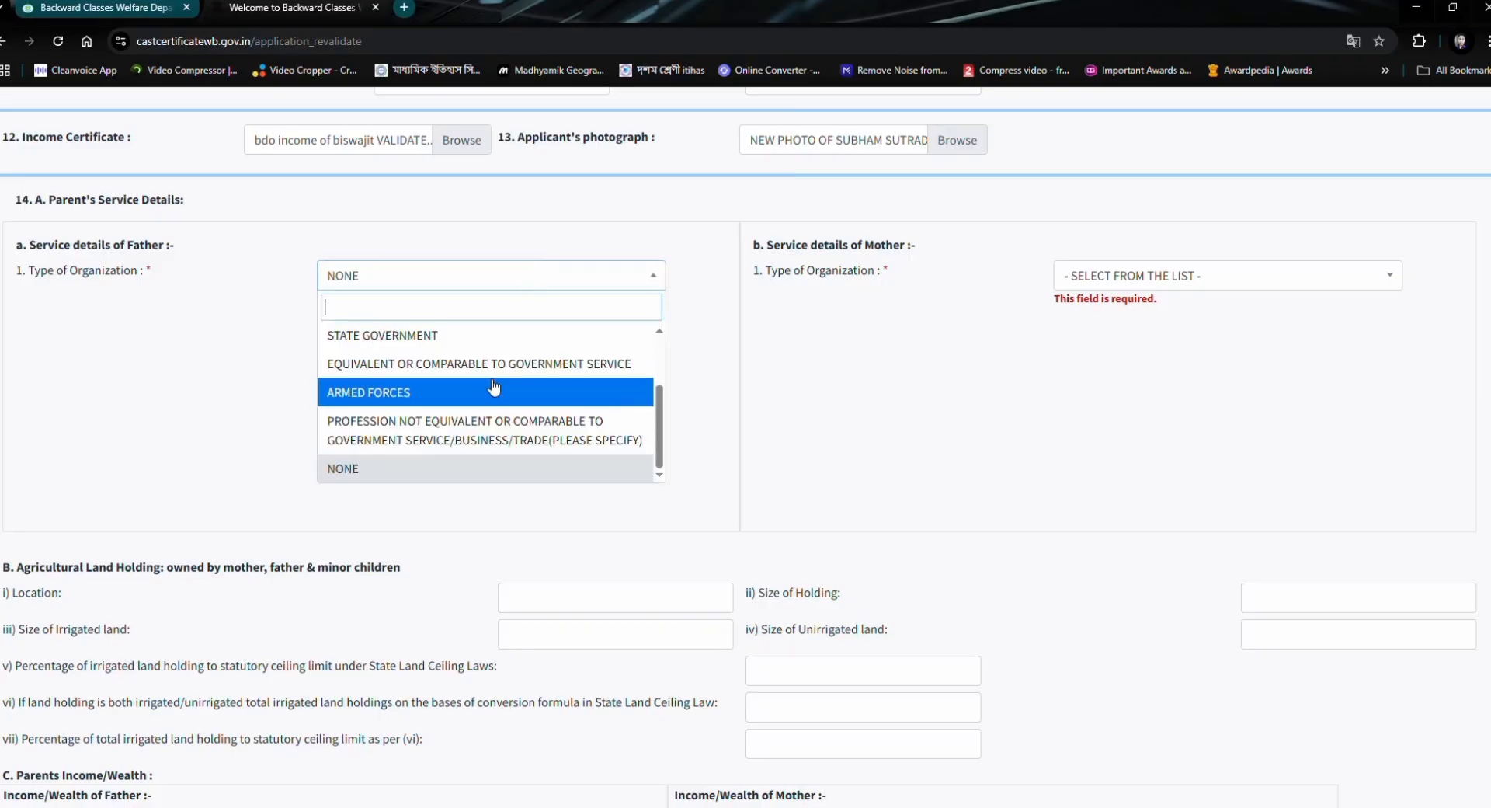
scroll(399, 370, "up", 3)
left_click(398, 364)
scroll(398, 373, "up", 2)
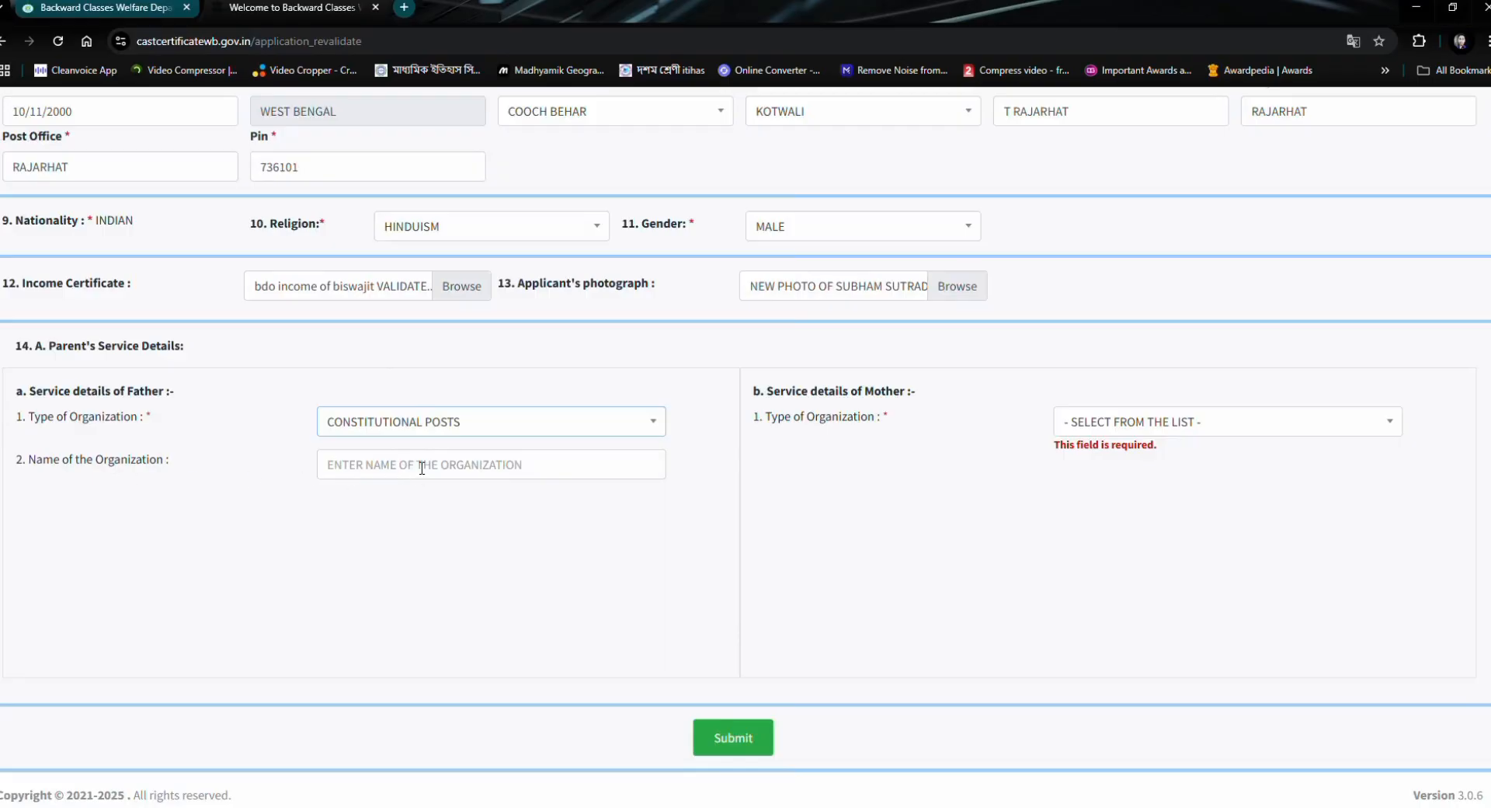
left_click(428, 433)
scroll(388, 578, "down", 2)
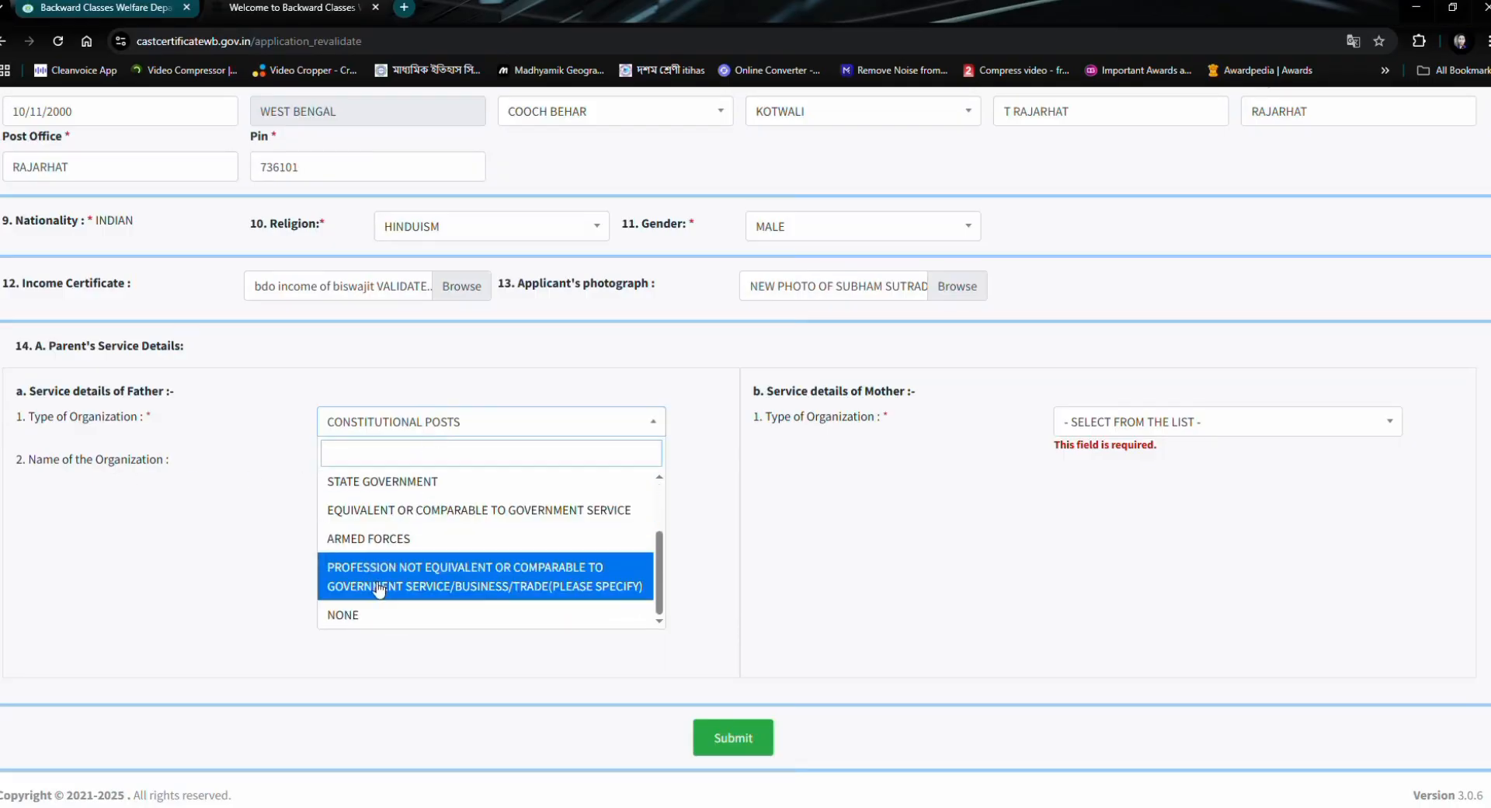
left_click(376, 612)
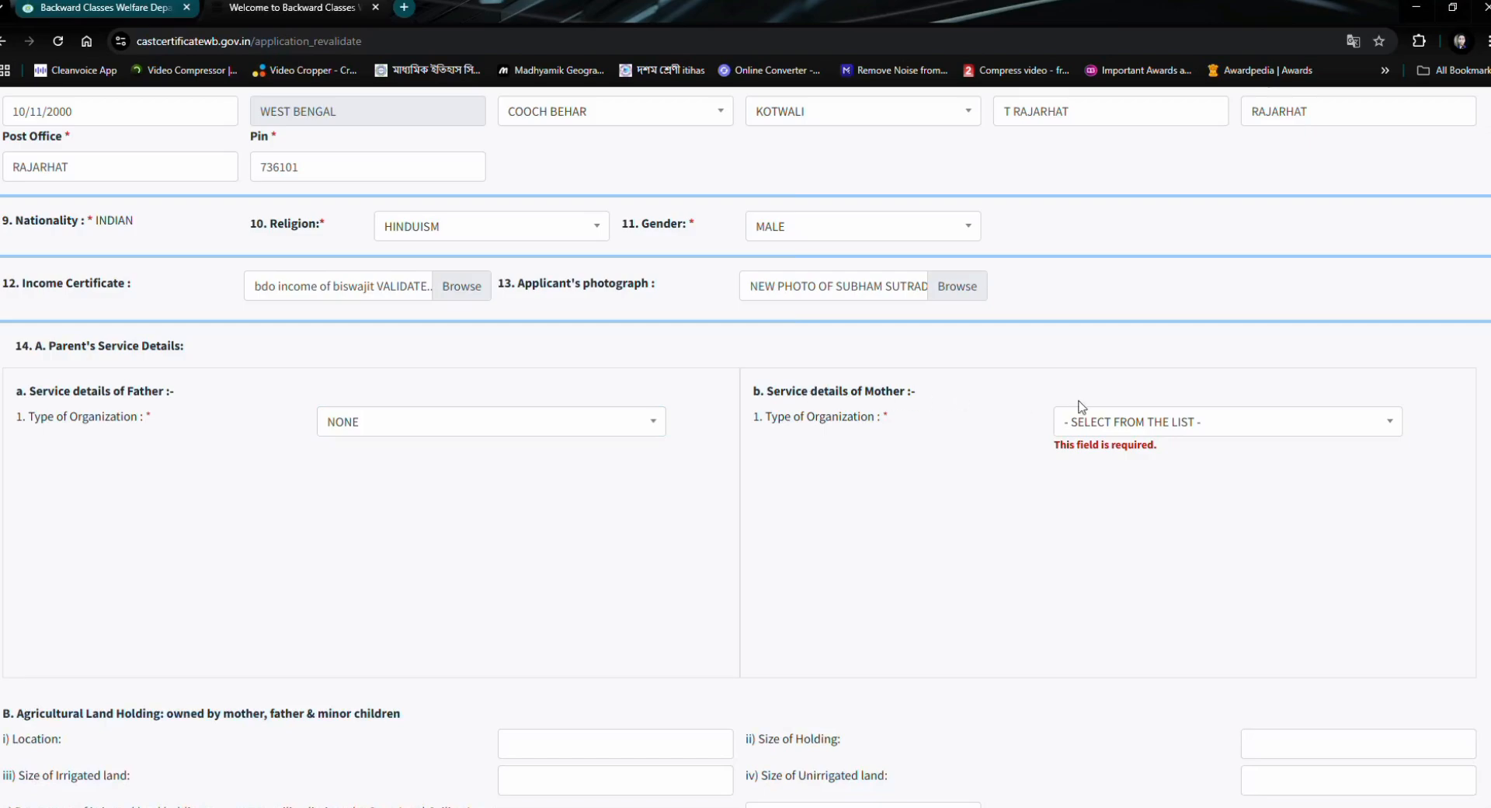
- Try CENTRAL GOVERNMENT as the mother's type of organization and settle on NONE
left_click(1115, 424)
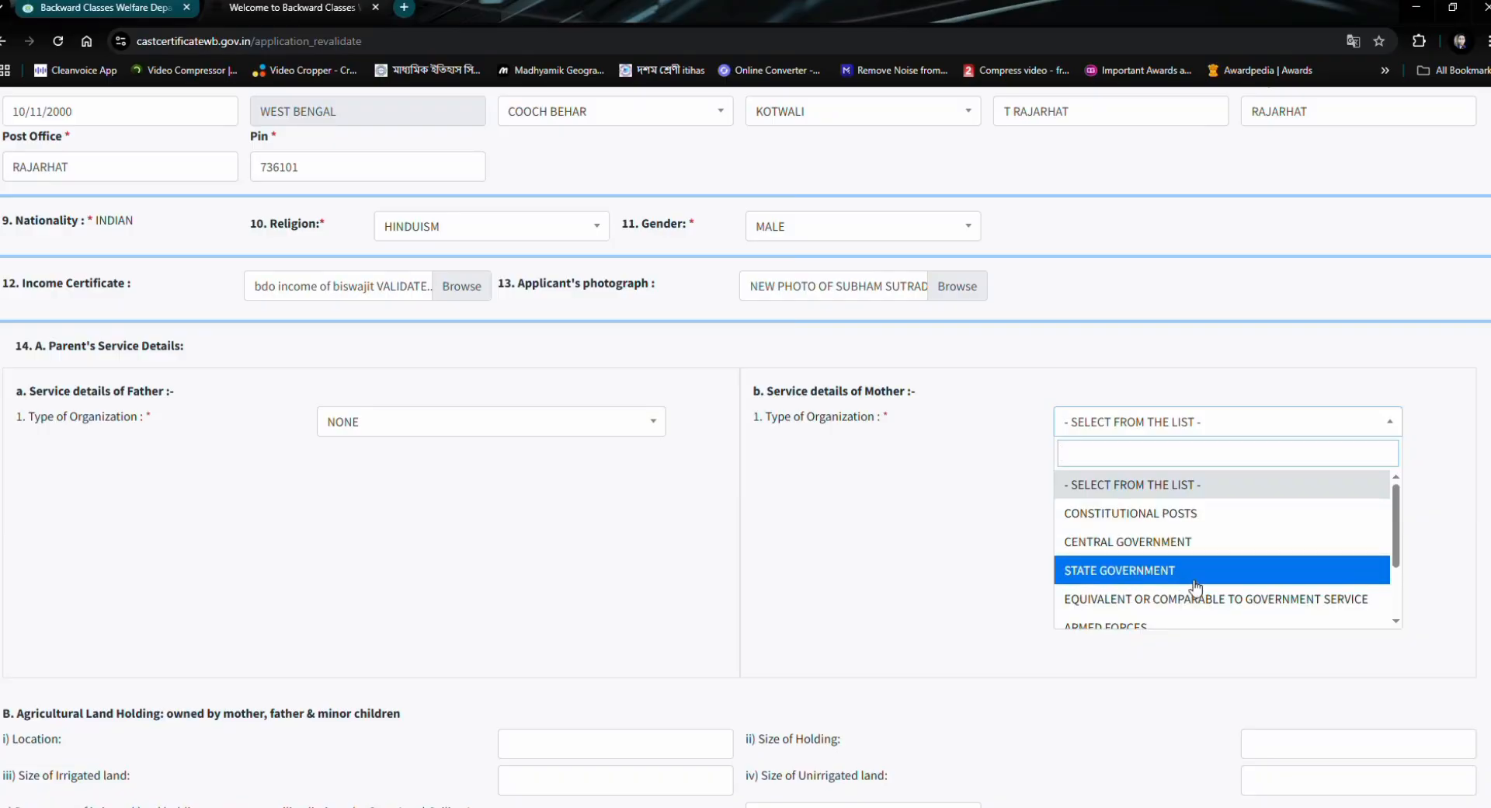
left_click(1176, 548)
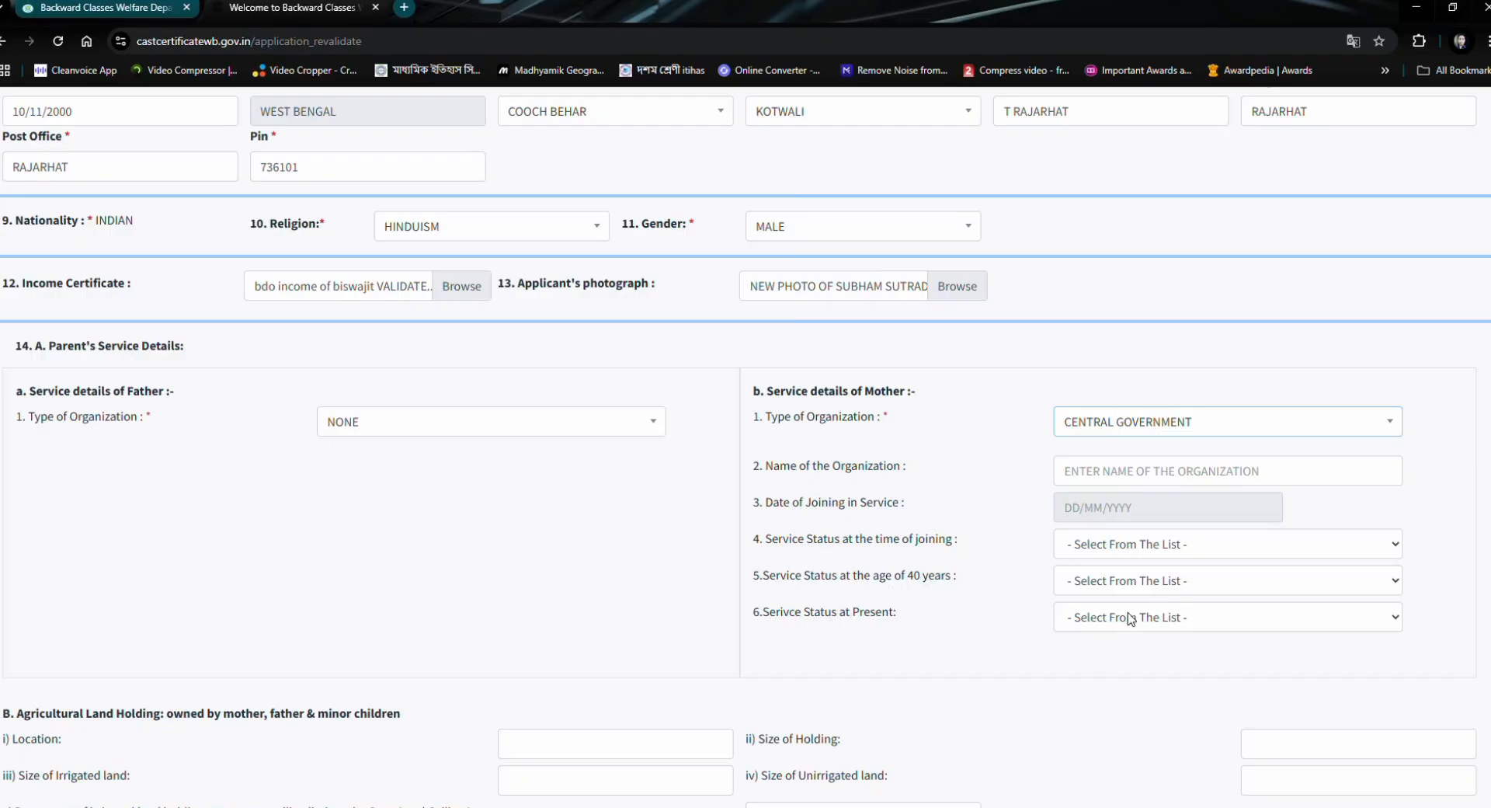
left_click(1116, 431)
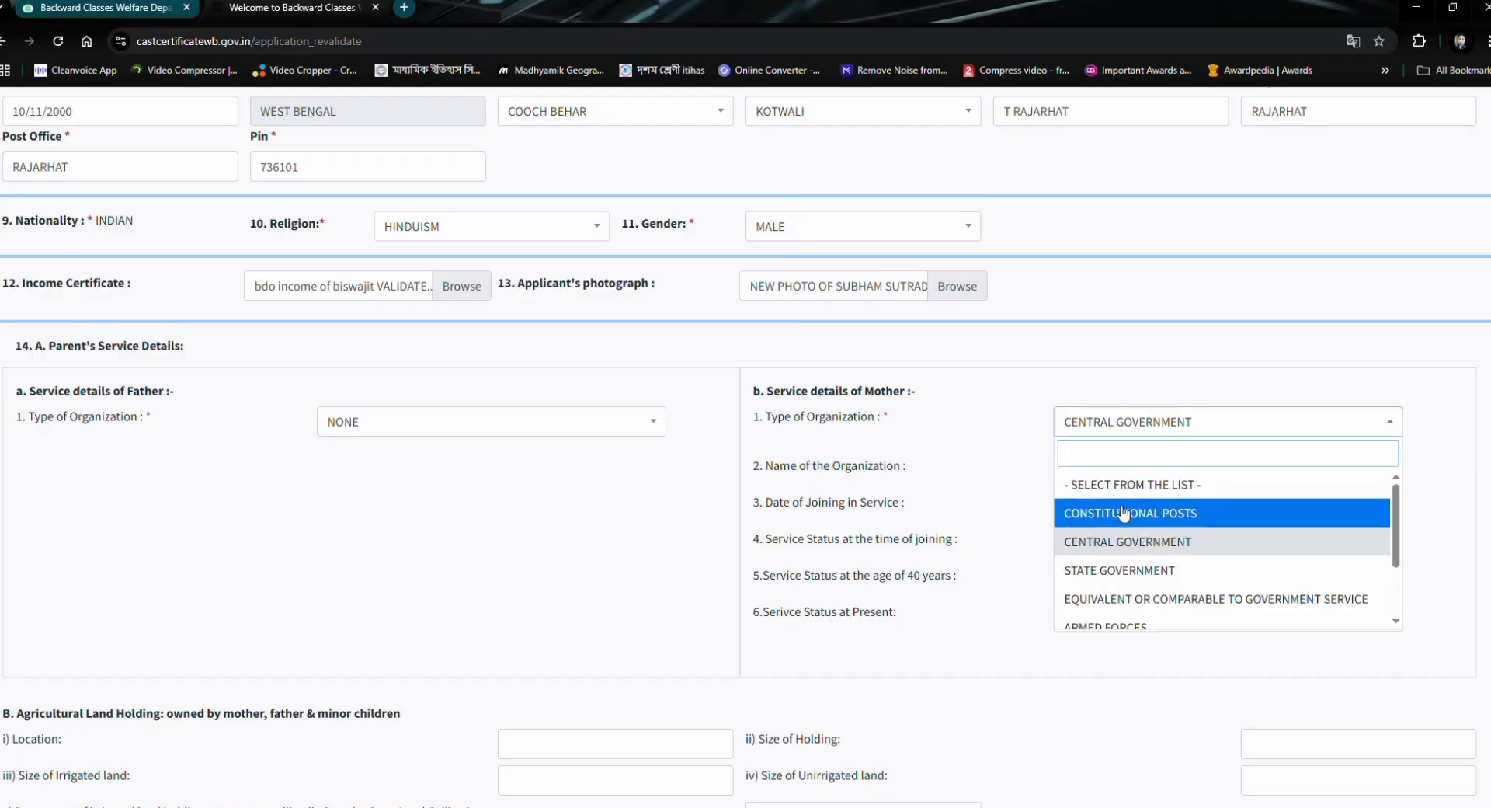
scroll(1127, 518, "down", 2)
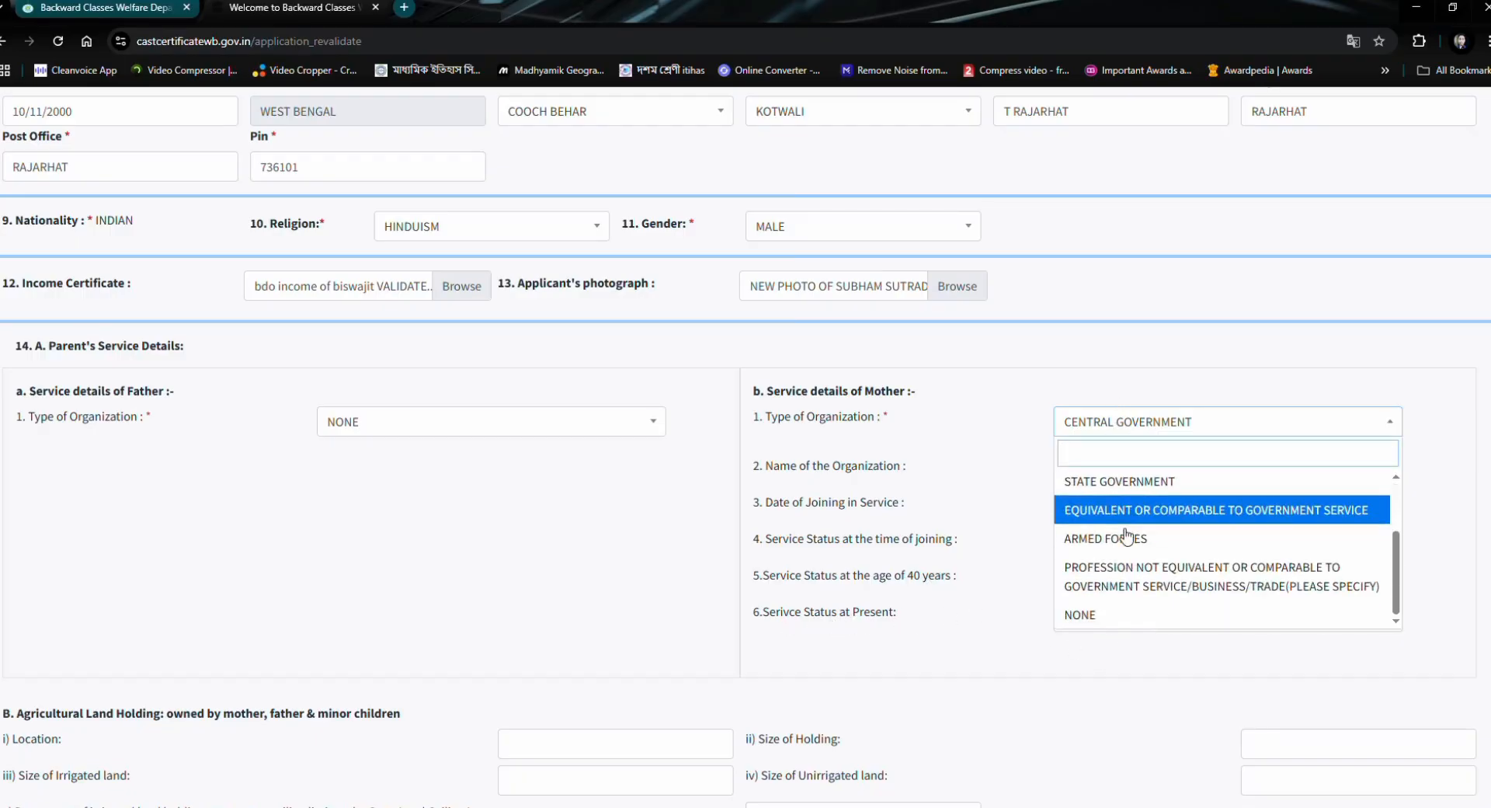
left_click(1146, 614)
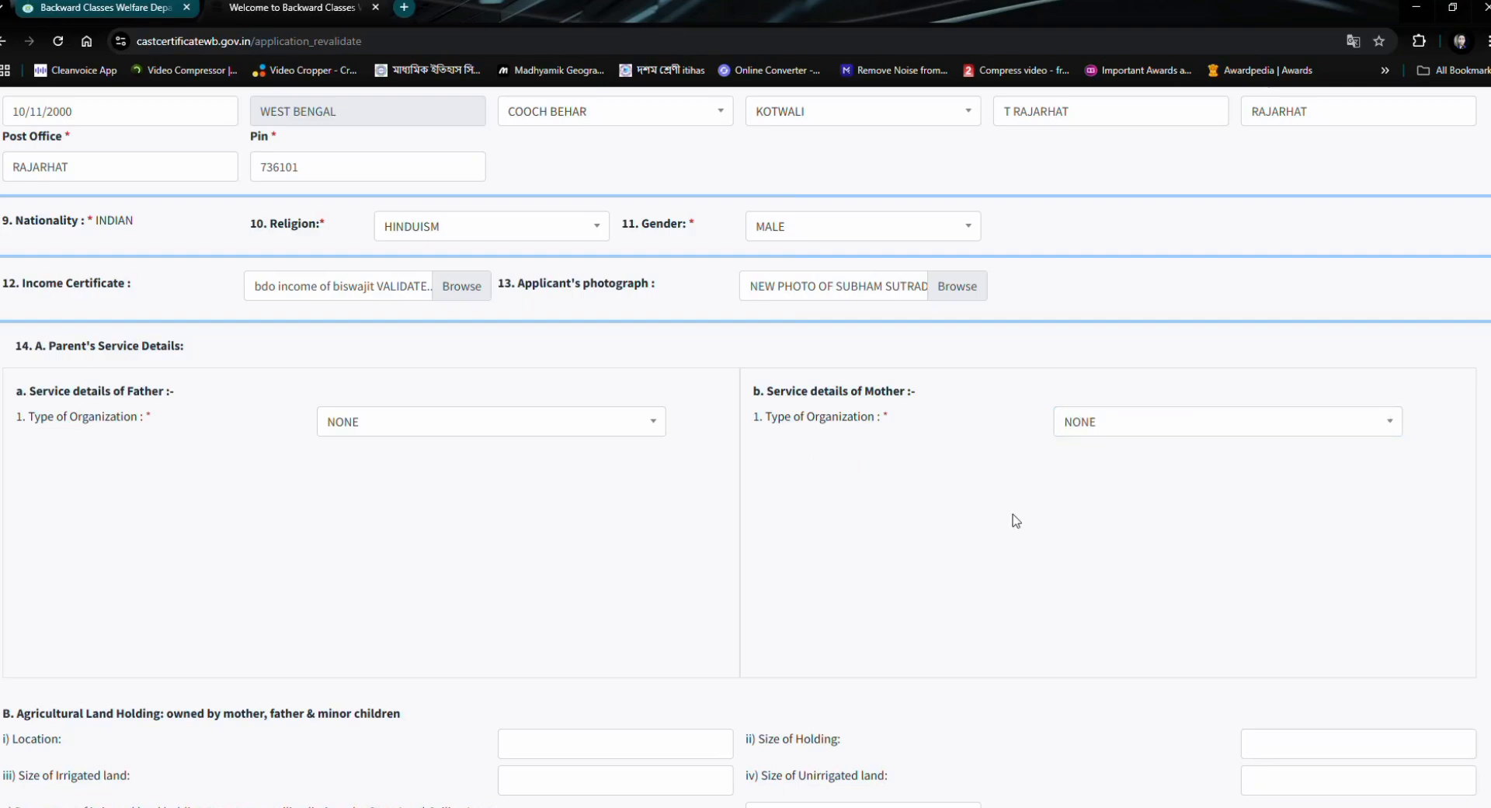
- Enter 96000 as the father's annual income from other resources and 0 as the mother's in the parents' income section
scroll(750, 441, "down", 1)
scroll(750, 441, "down", 3)
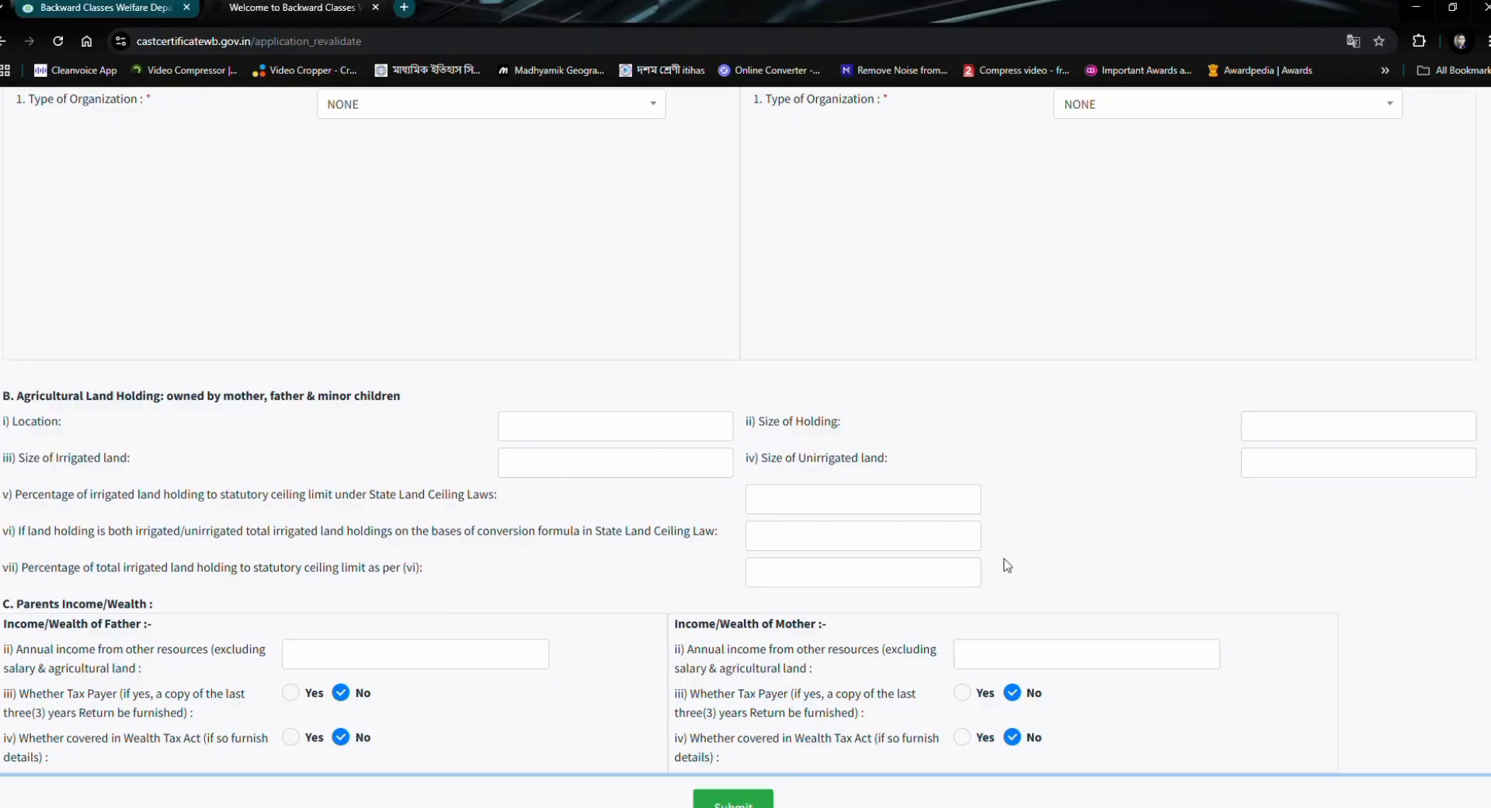
scroll(372, 459, "down", 2)
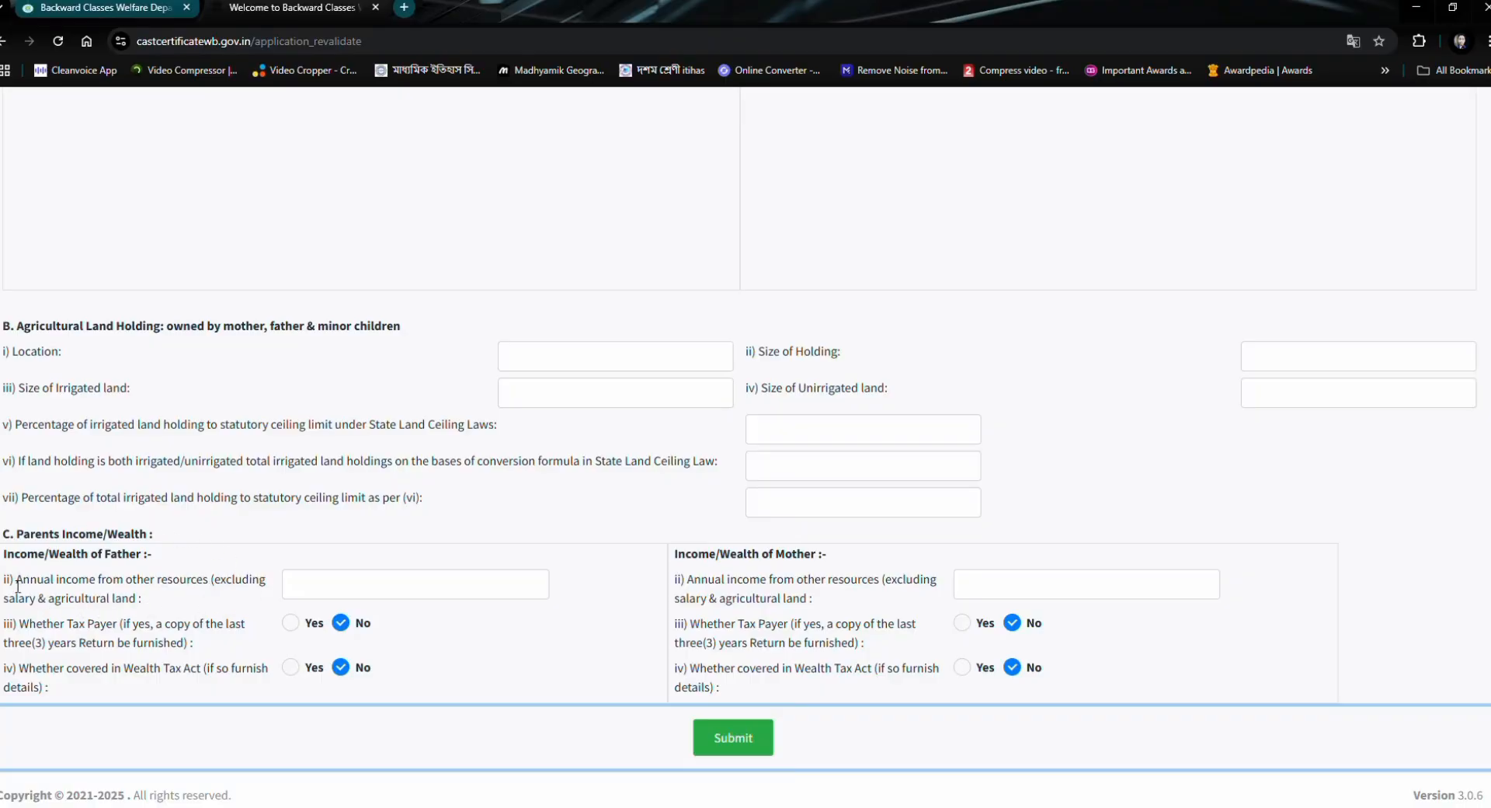
scroll(264, 443, "up", 3)
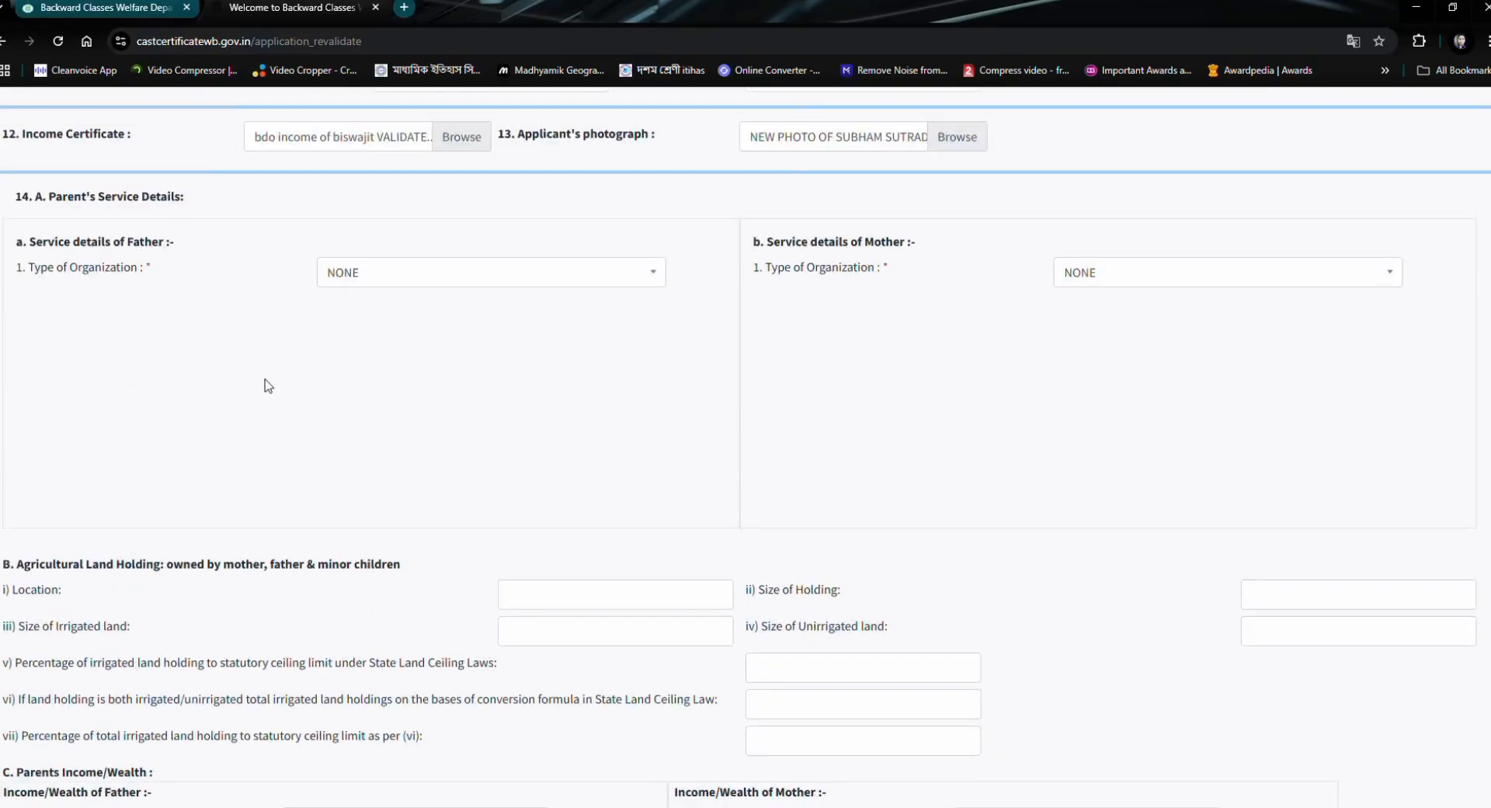
scroll(266, 388, "down", 3)
scroll(323, 280, "up", 6)
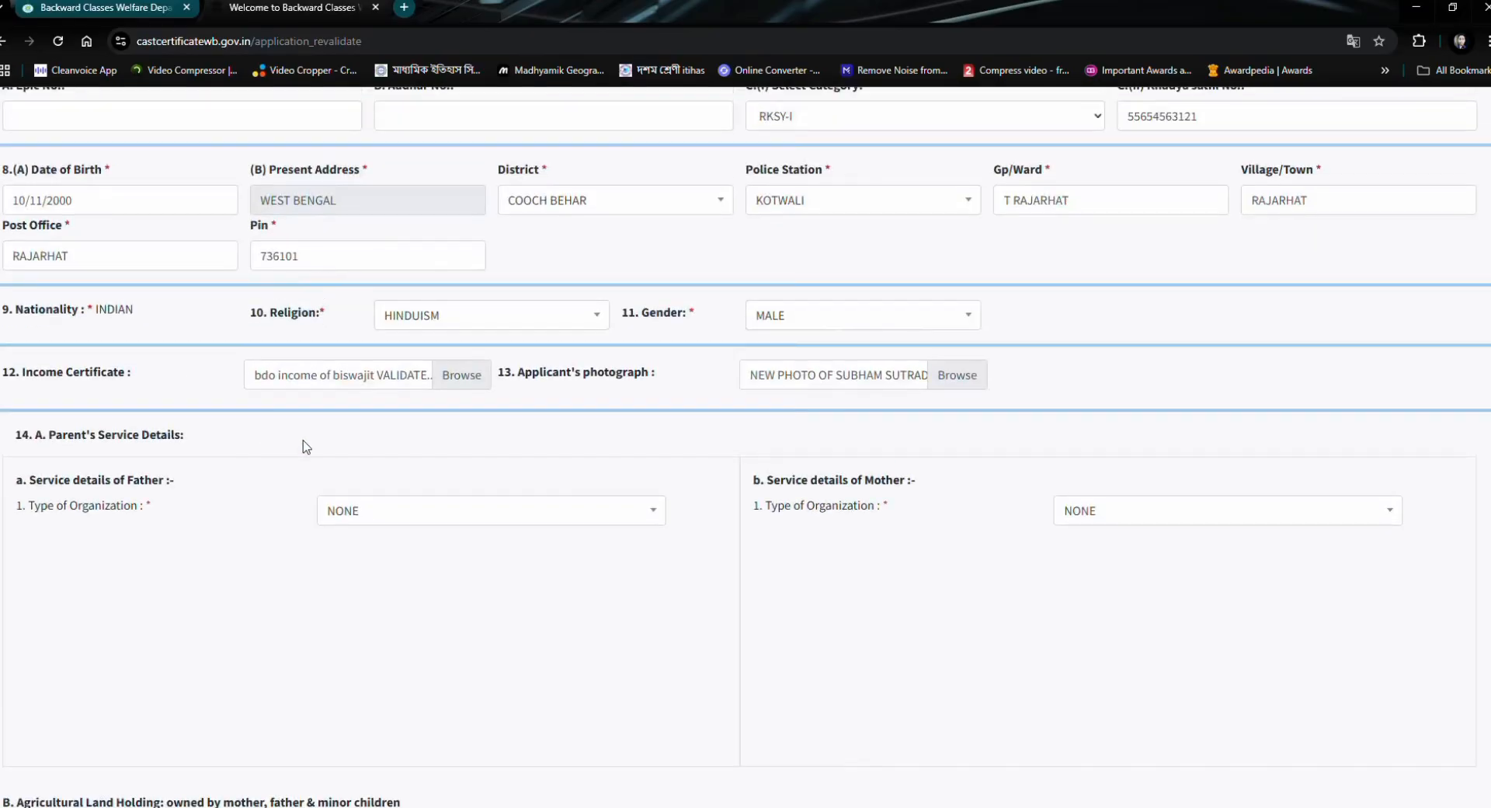
scroll(334, 384, "down", 6)
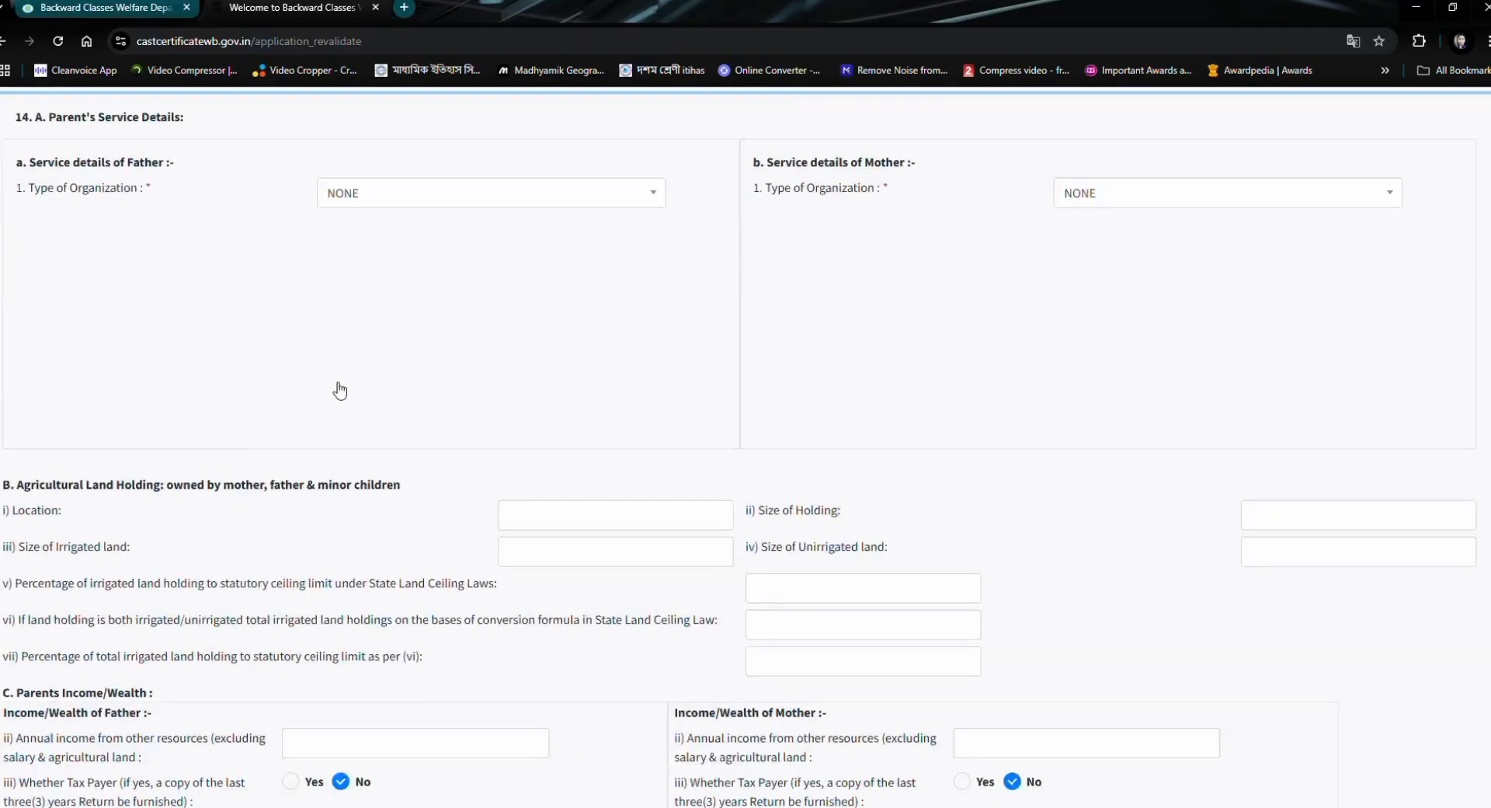
left_click(353, 589)
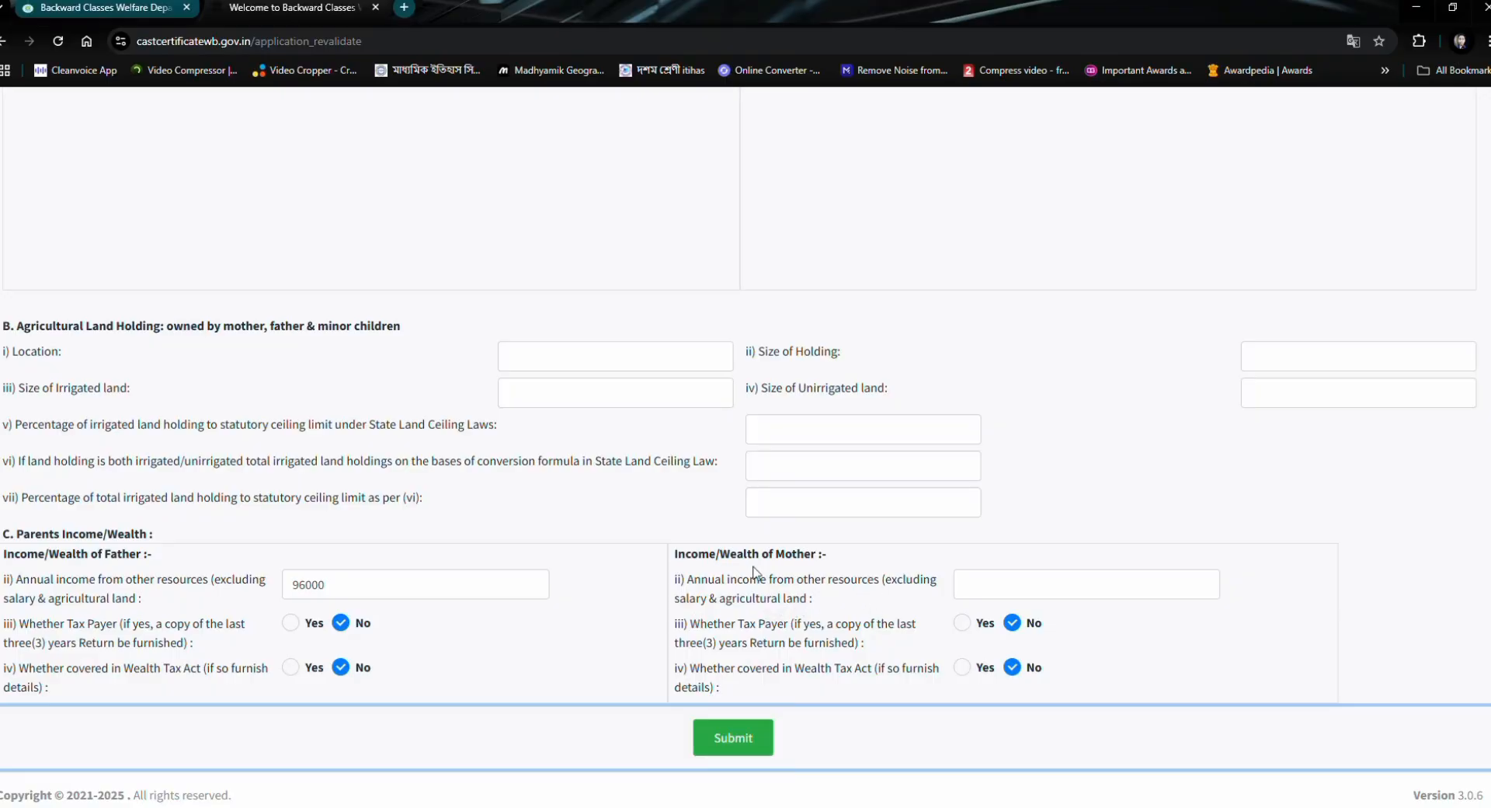
left_click(980, 587)
- Review the form's personal details, attachments, parents' service details, agricultural land holding and parents' income entries
scroll(800, 668, "up", 15)
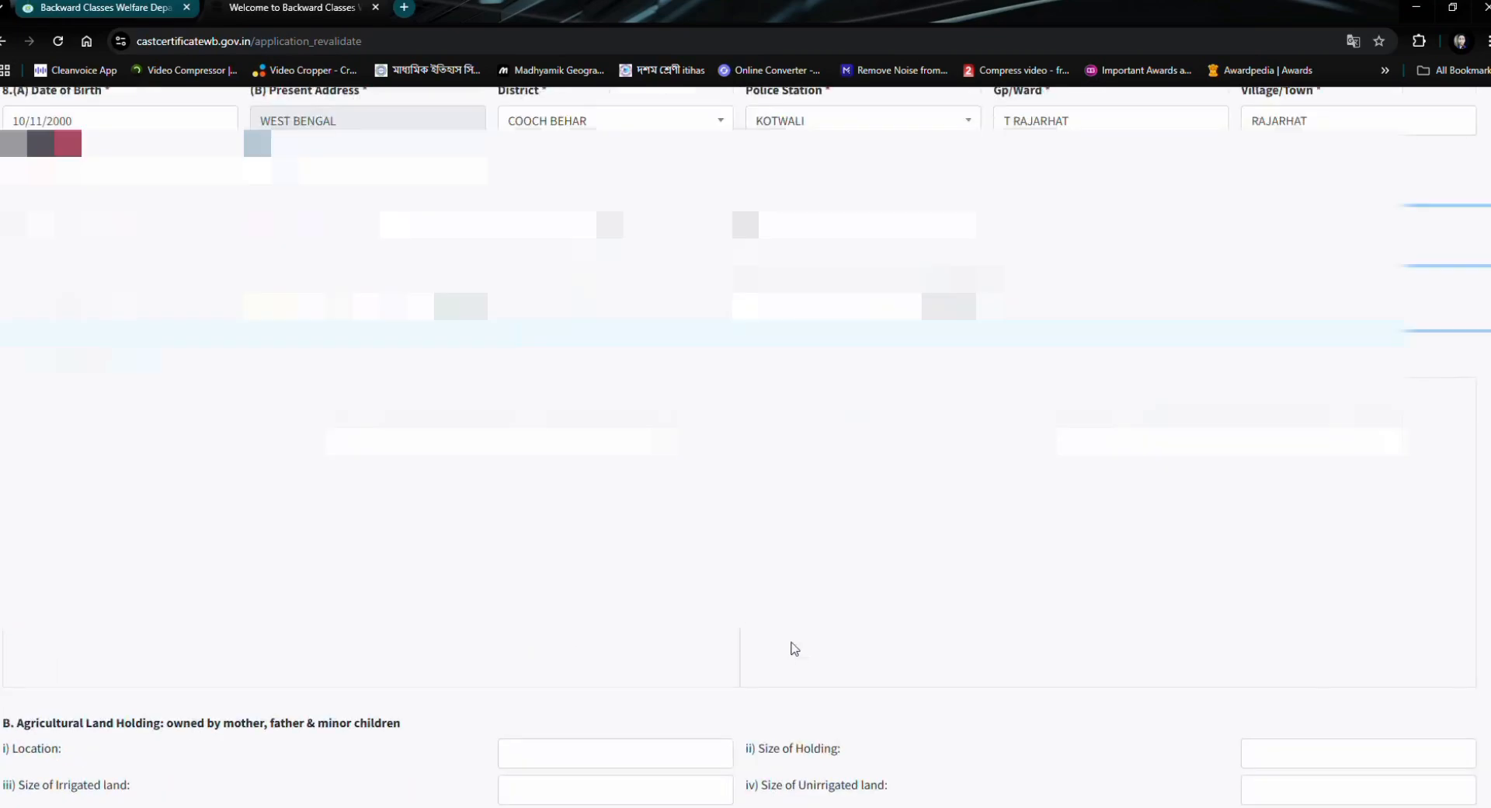
scroll(746, 466, "down", 10)
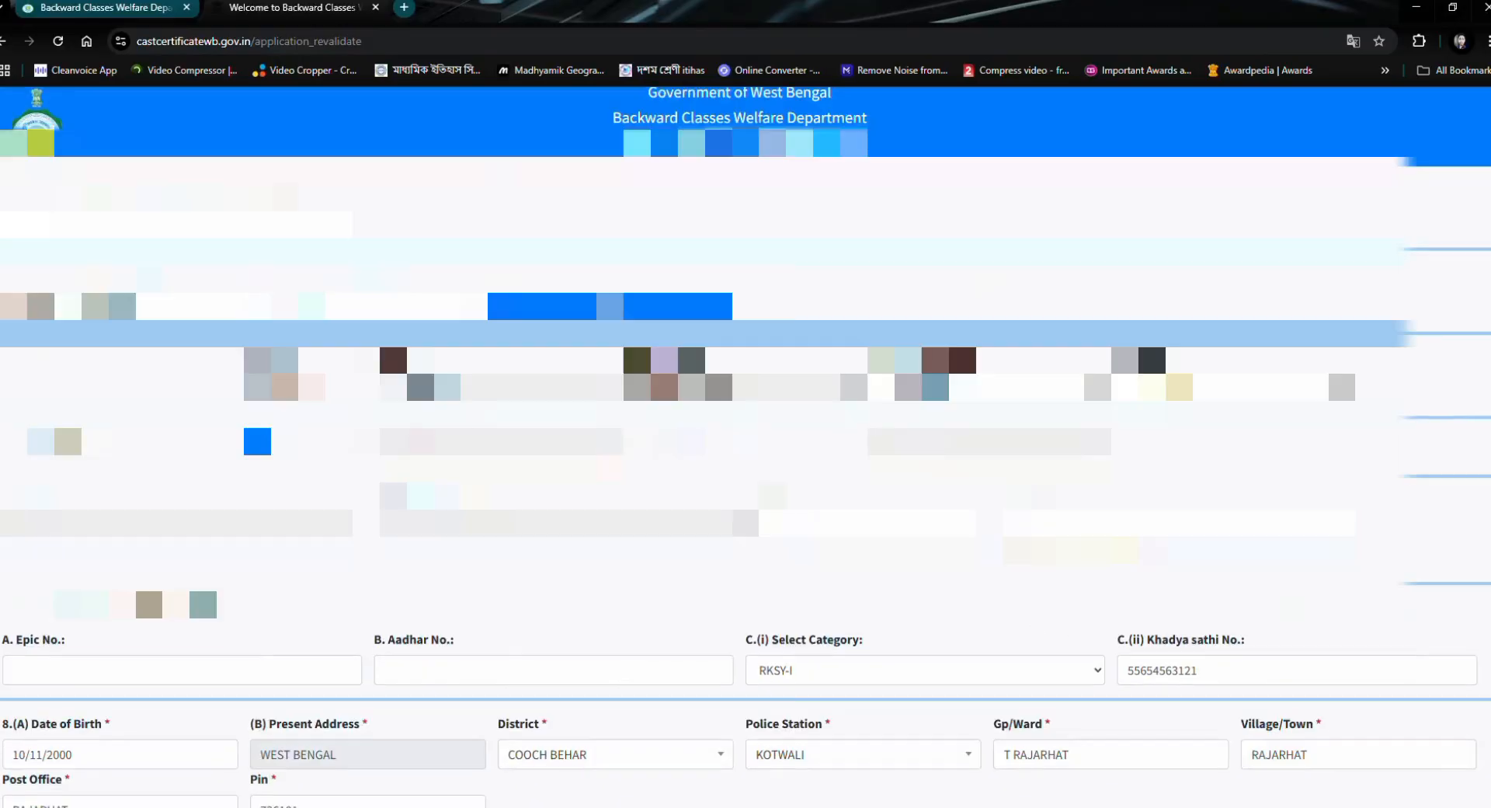
scroll(1021, 667, "down", 10)
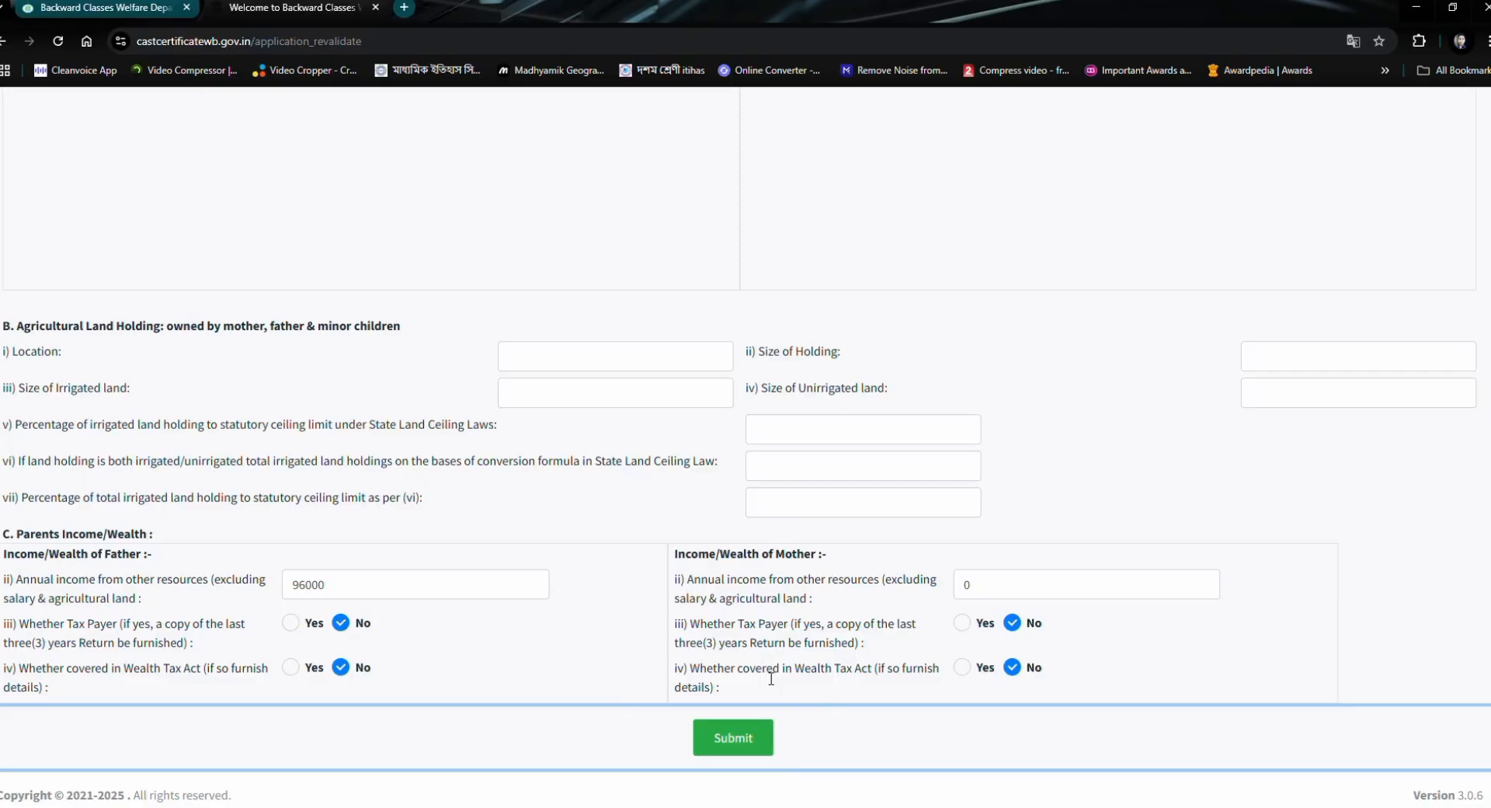
scroll(190, 309, "up", 4)
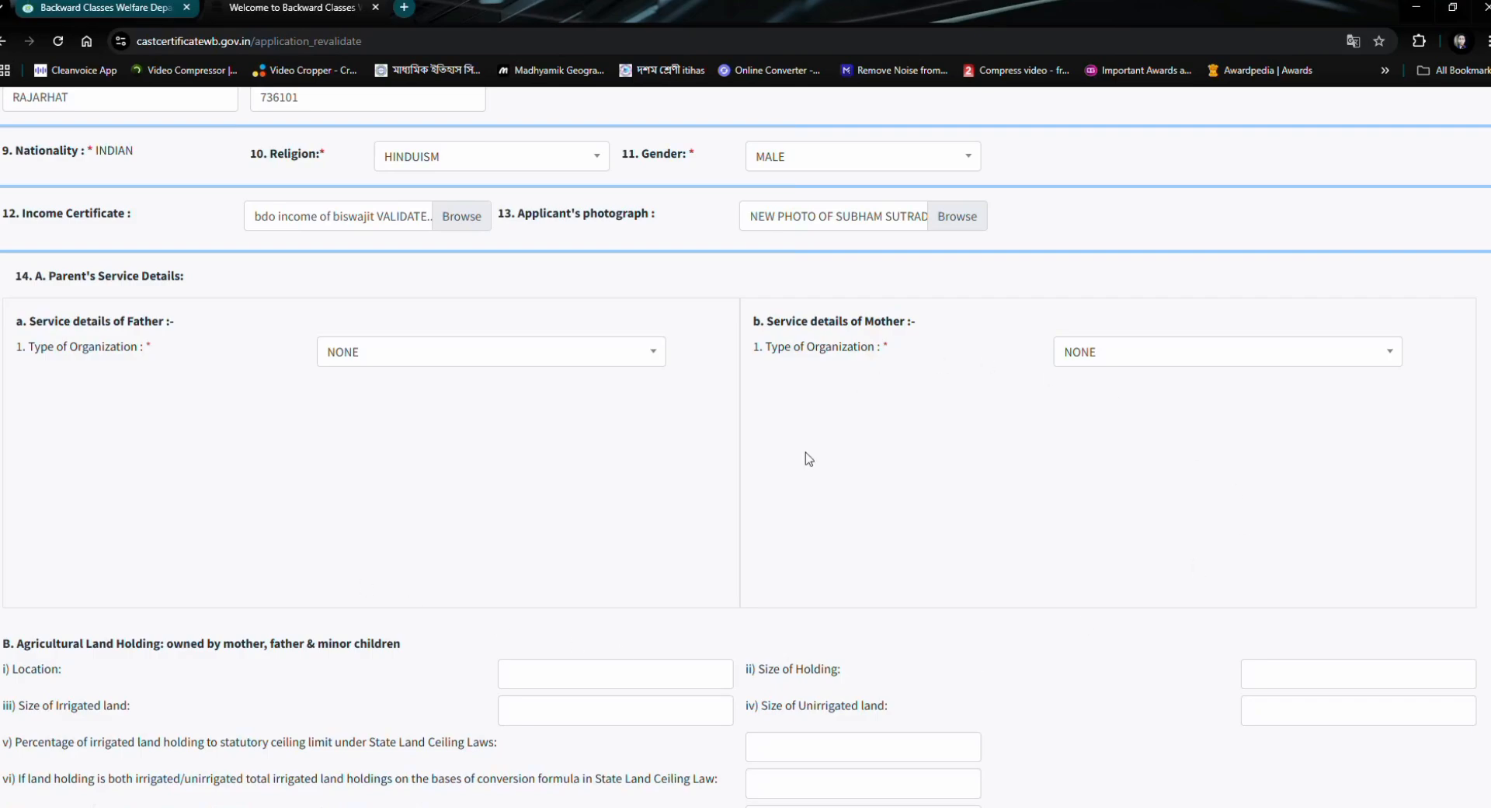
scroll(815, 691, "down", 4)
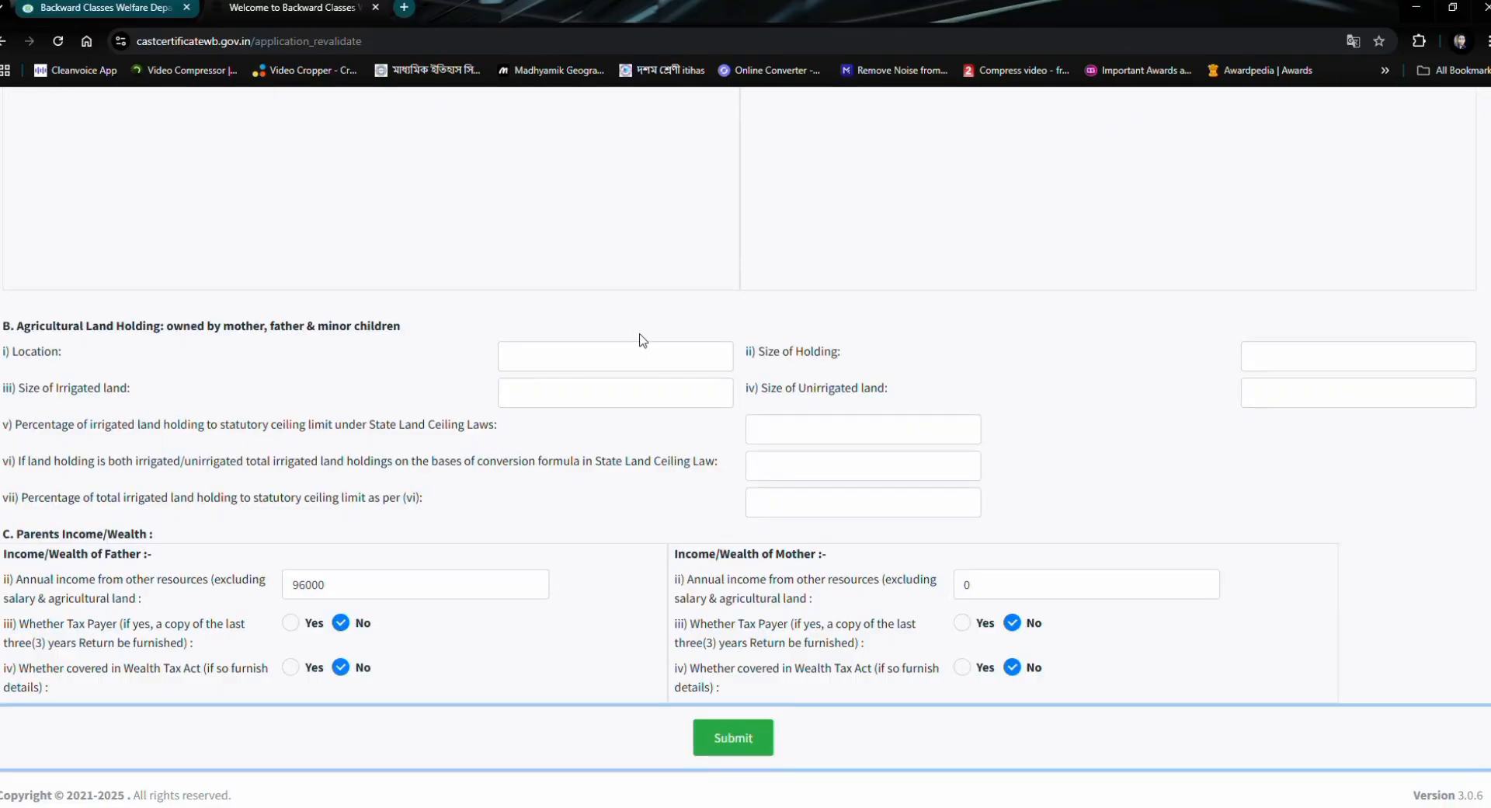
scroll(609, 317, "up", 3)
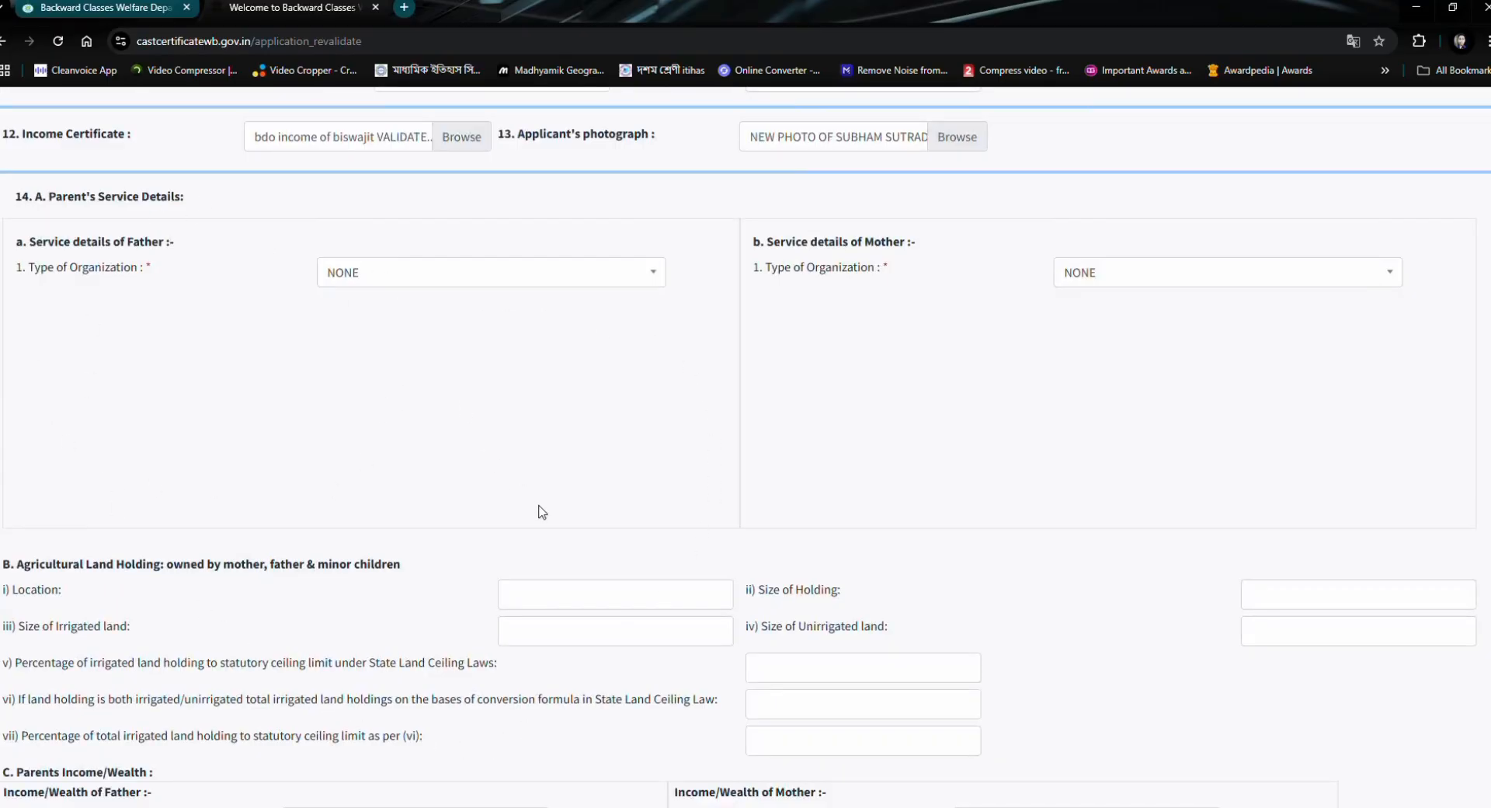
scroll(542, 510, "down", 3)
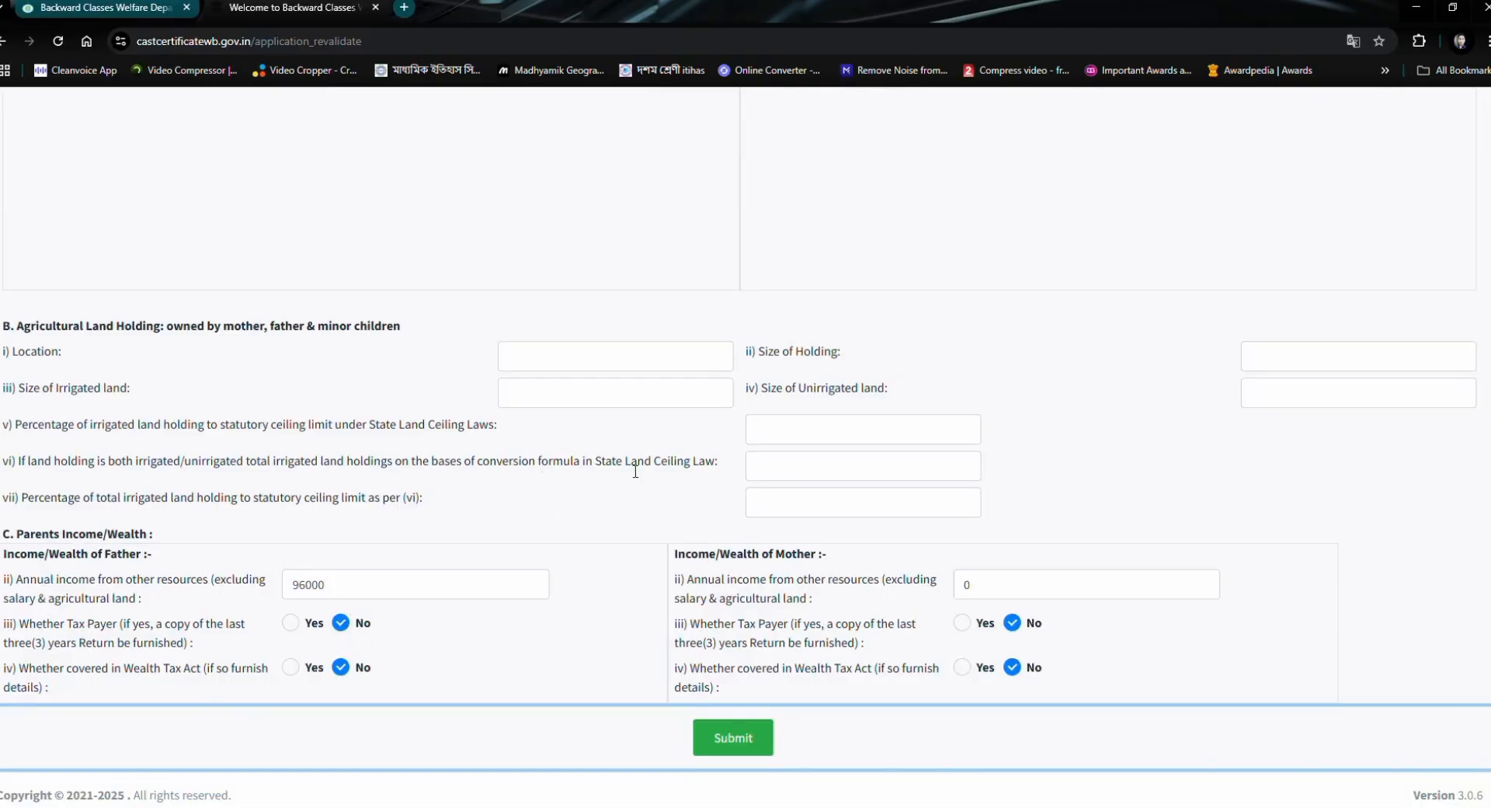